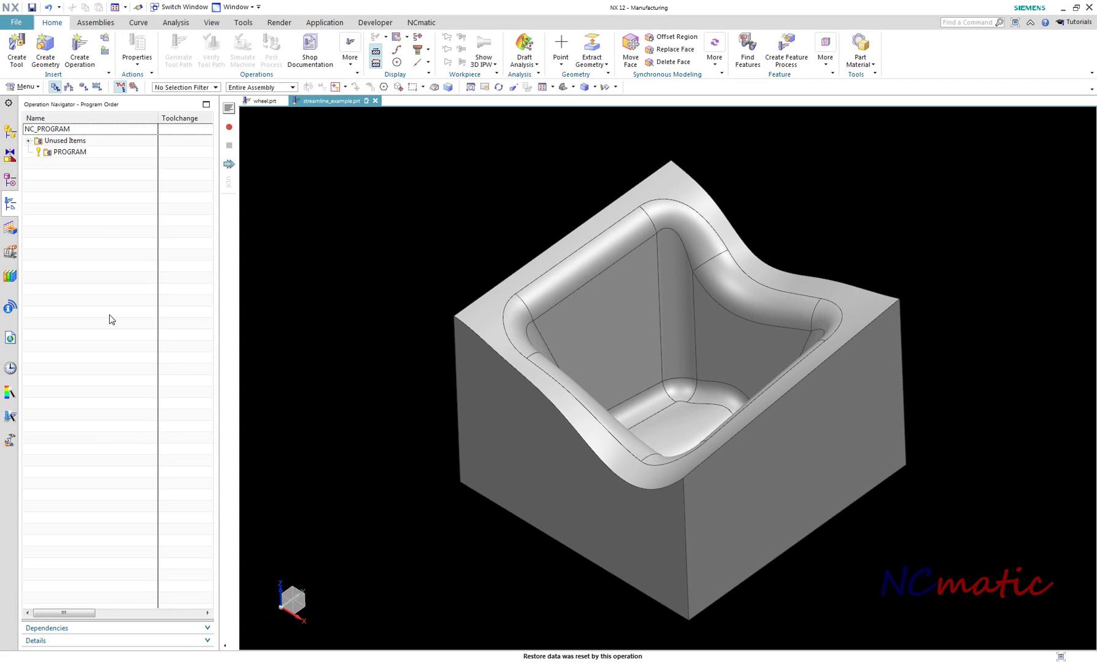
Step: Create a STREAMLINE_1 operation in PROGRAM with BALL_MILL and WORKPIECE, and specify the part's top face as the cut area
click(78, 69)
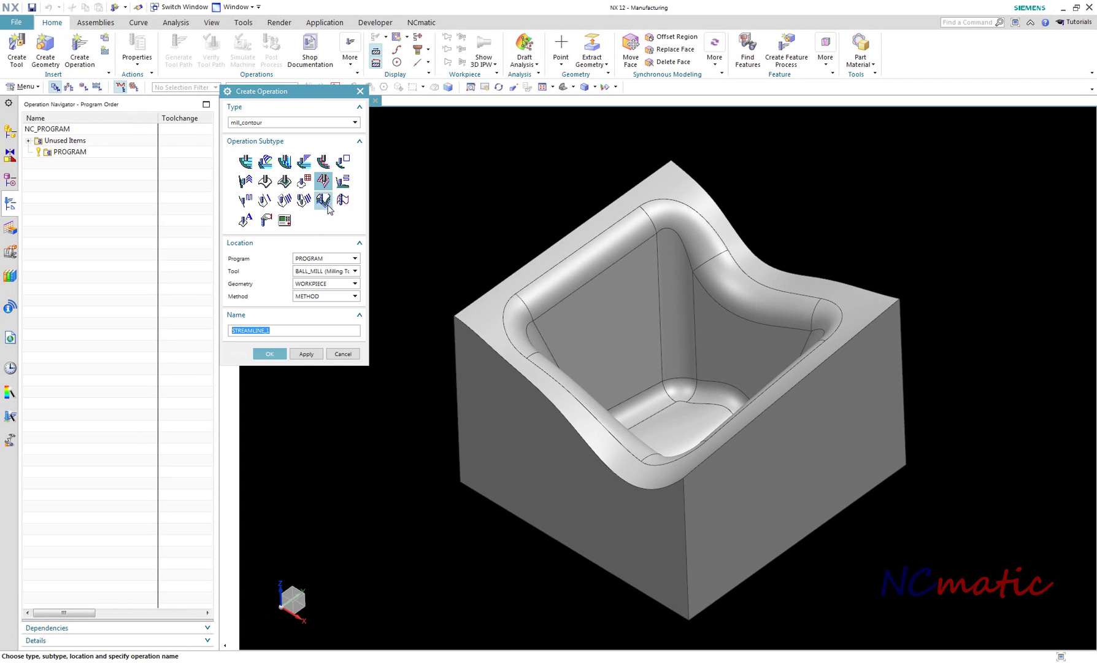
click(270, 354)
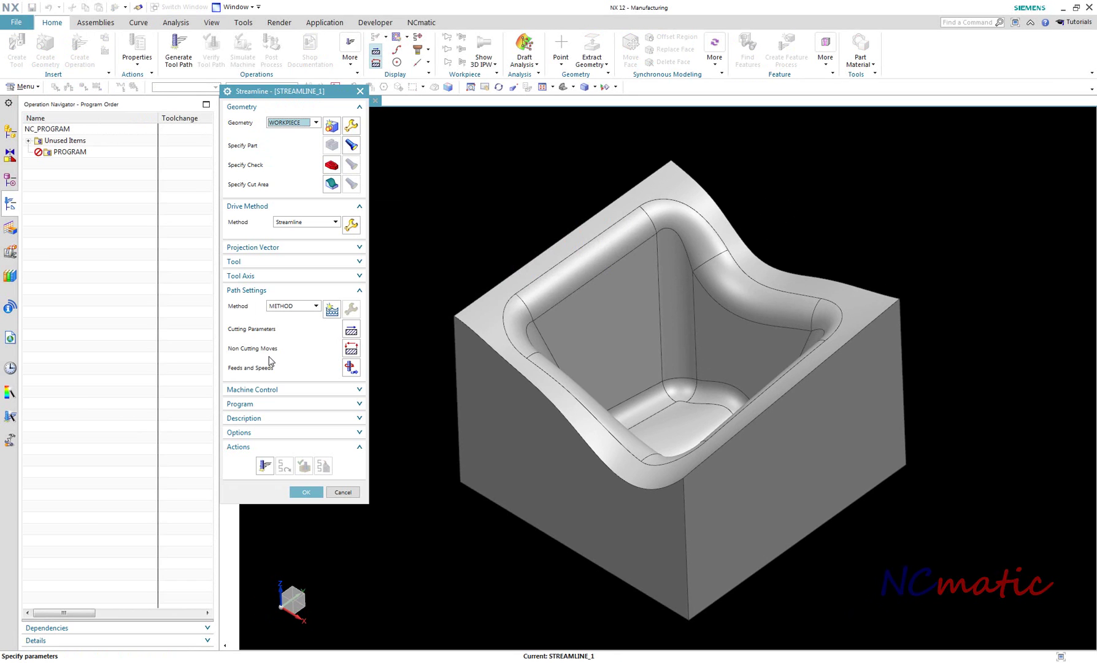
click(332, 183)
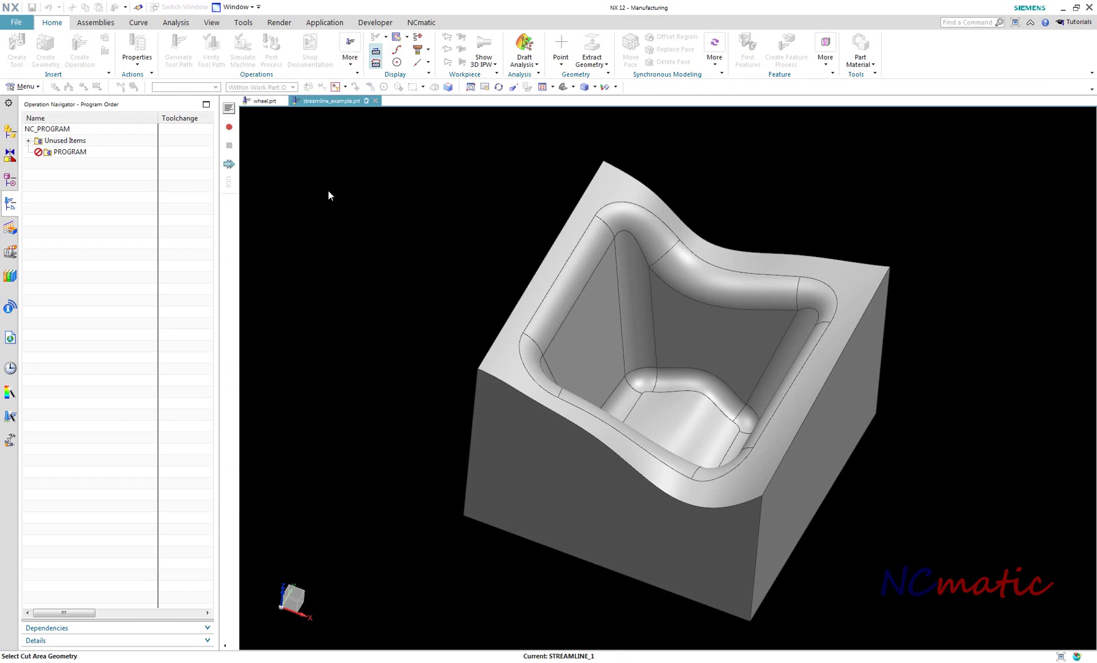
click(620, 183)
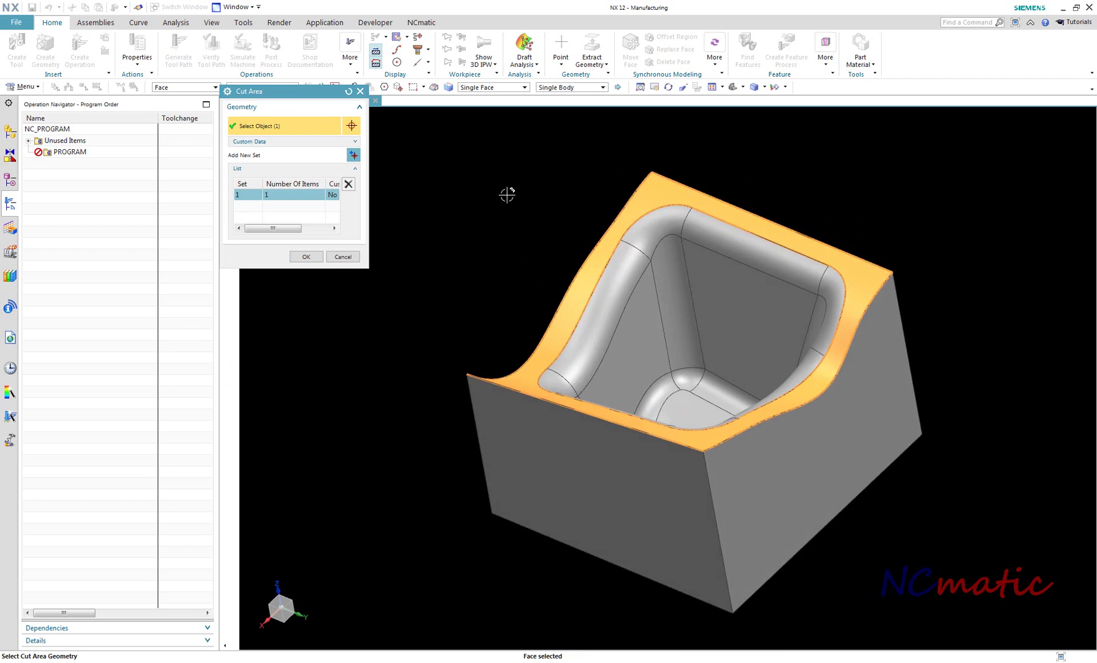
click(305, 257)
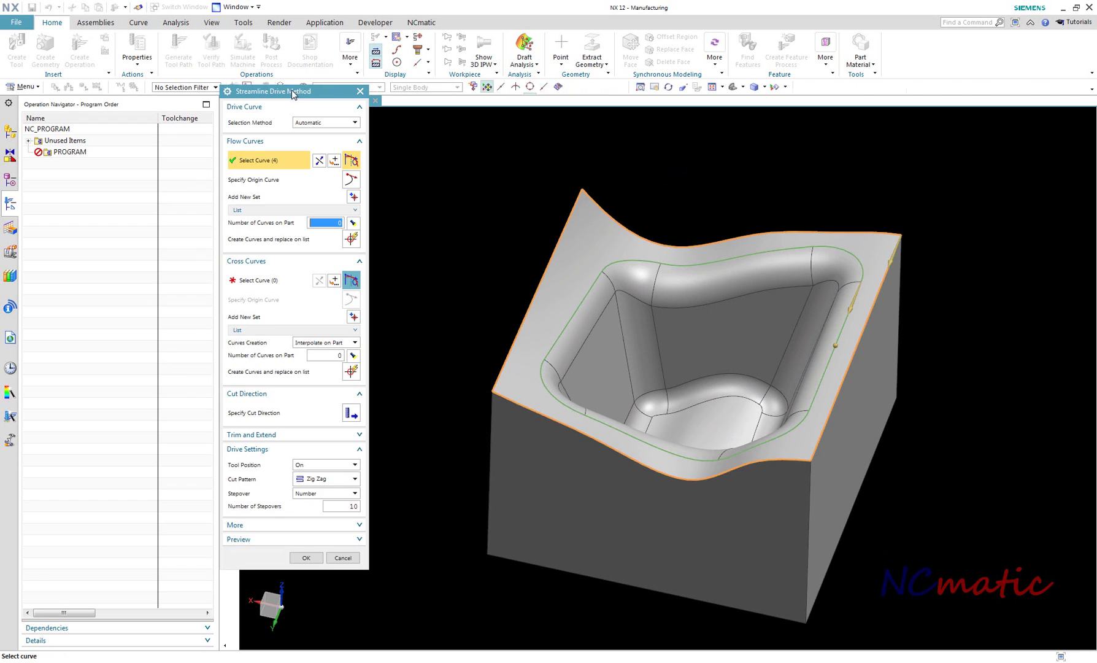
Step: Configure the streamline drive with a Helical or Spiral cut pattern, Scallop stepover and Tolerances cut step
drag(174, 124, 163, 136)
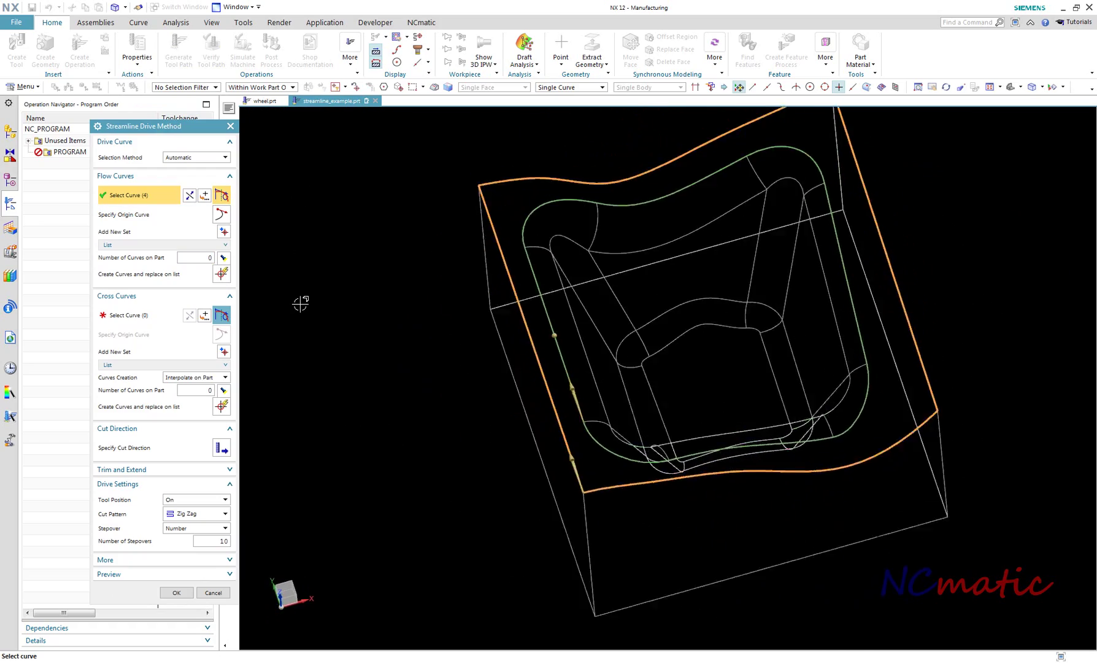
click(161, 245)
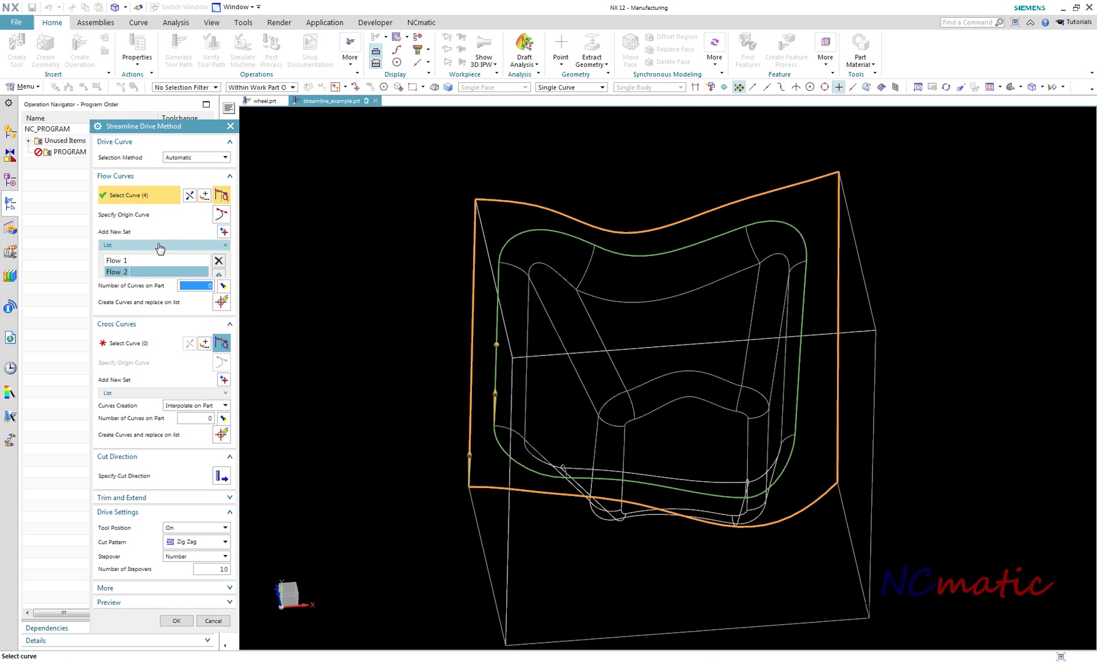
click(156, 355)
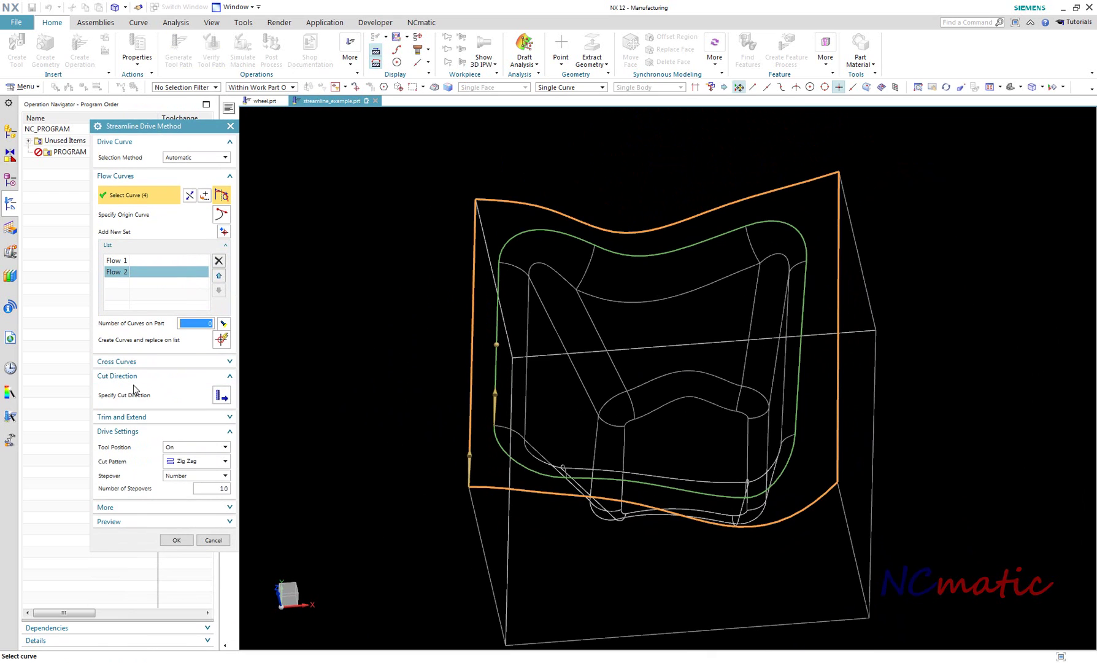
click(195, 462)
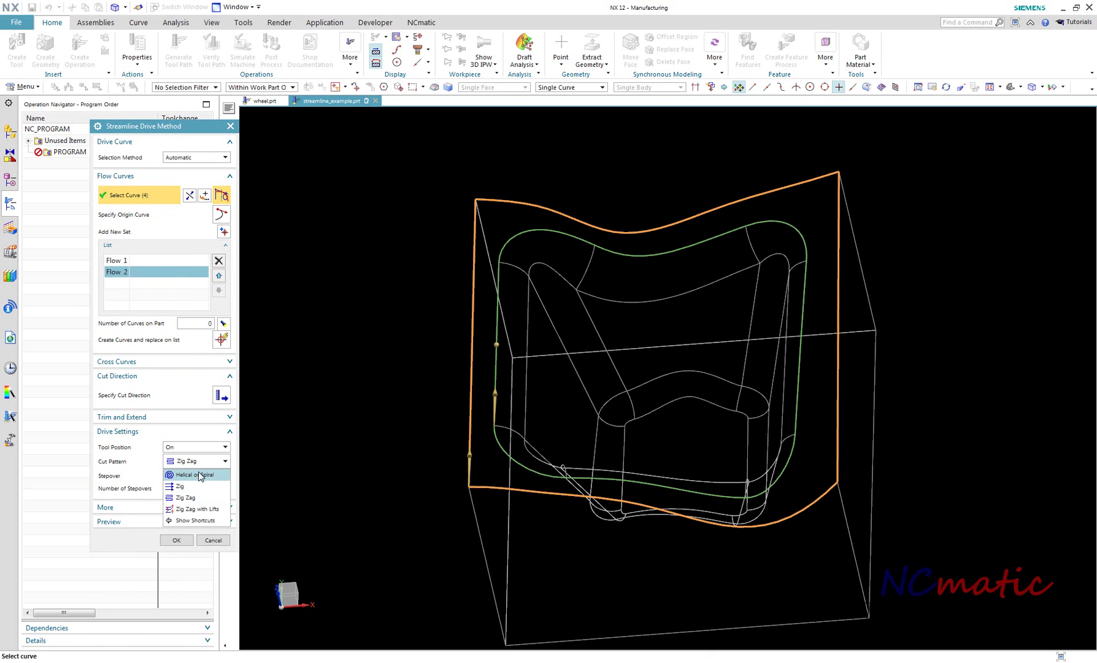
click(176, 477)
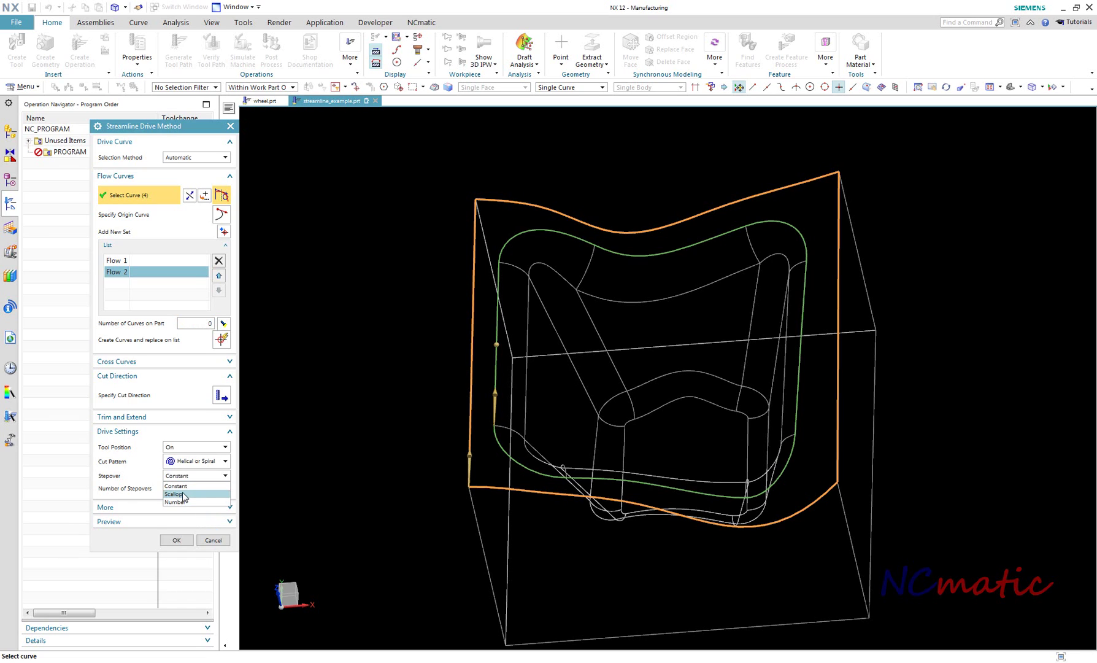
click(174, 494)
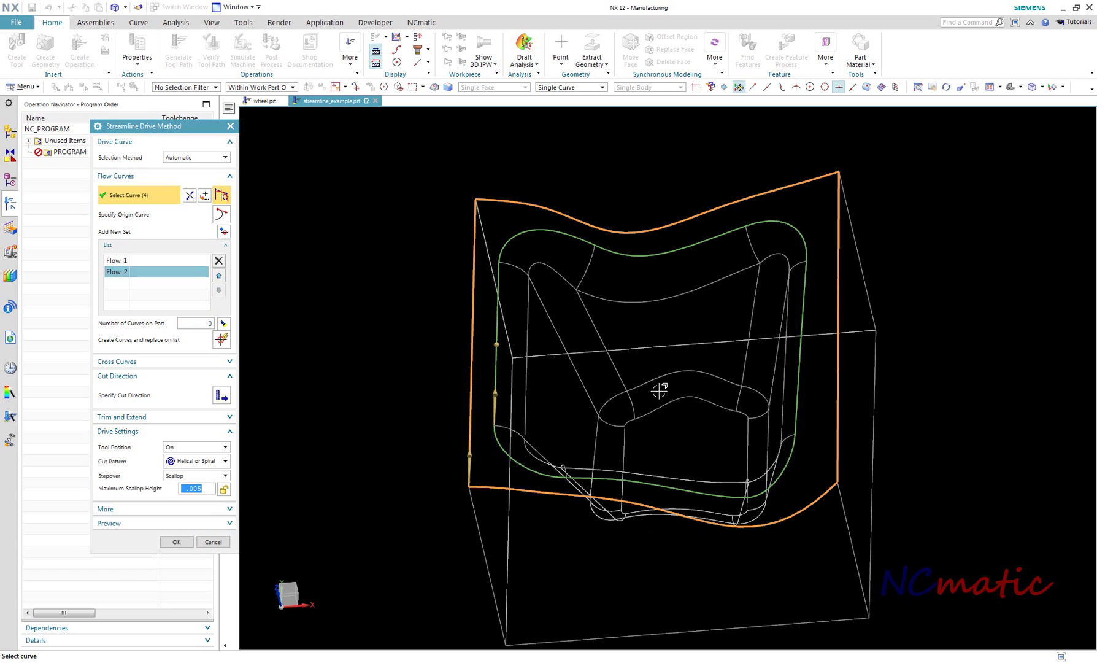
click(172, 509)
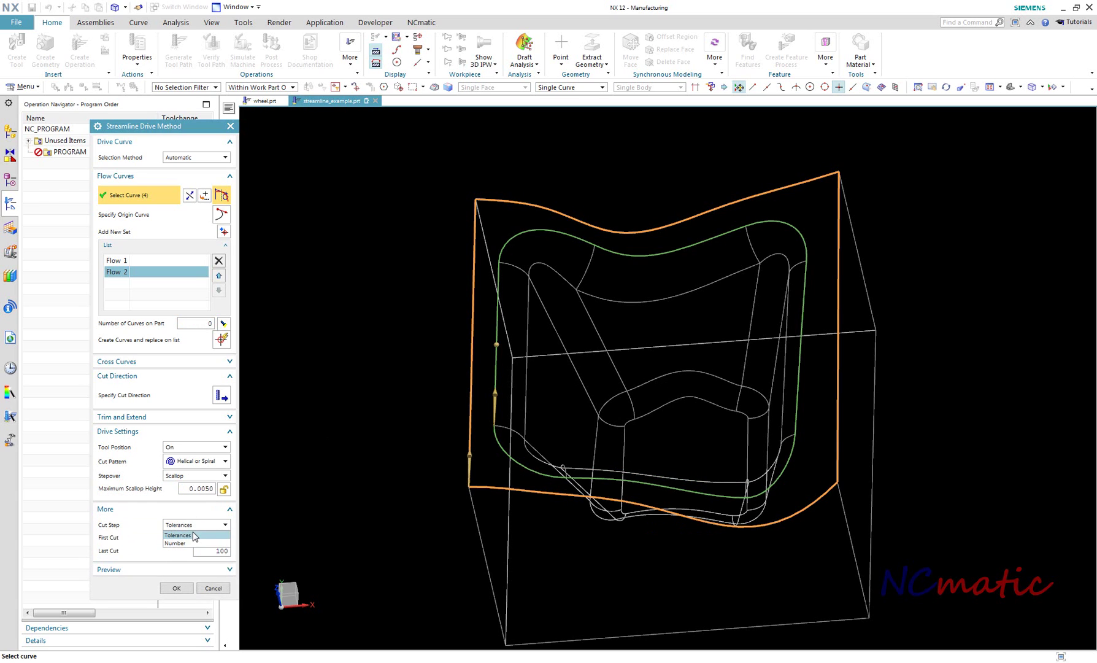
click(194, 534)
click(176, 587)
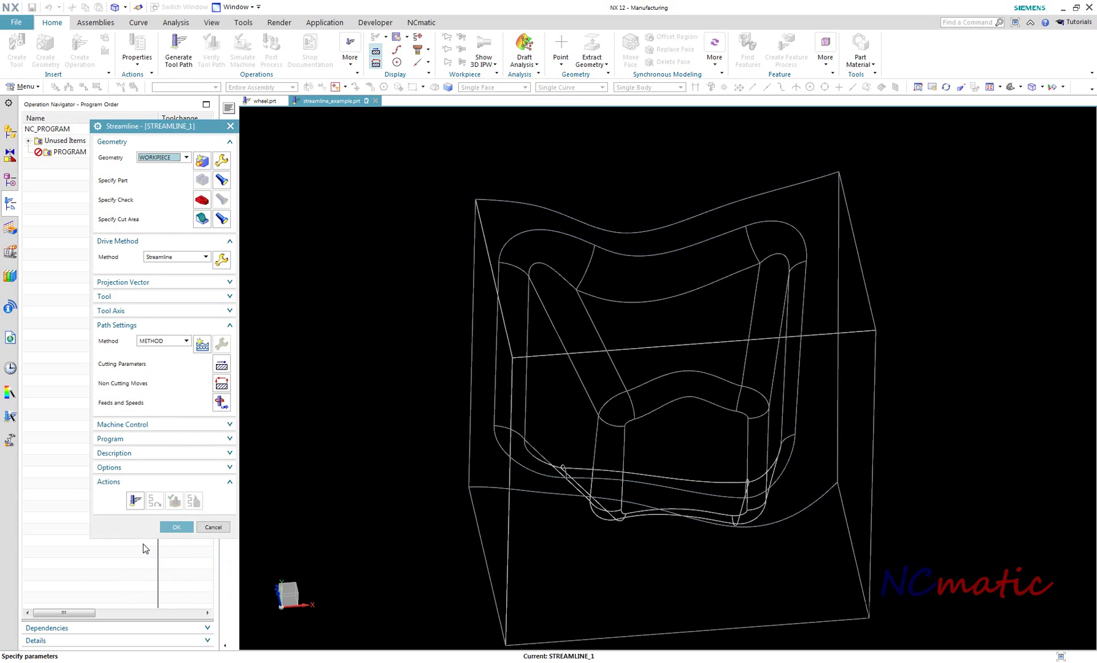
Step: Generate the streamline tool path and inspect its passes and non-cutting moves around the top face
click(132, 501)
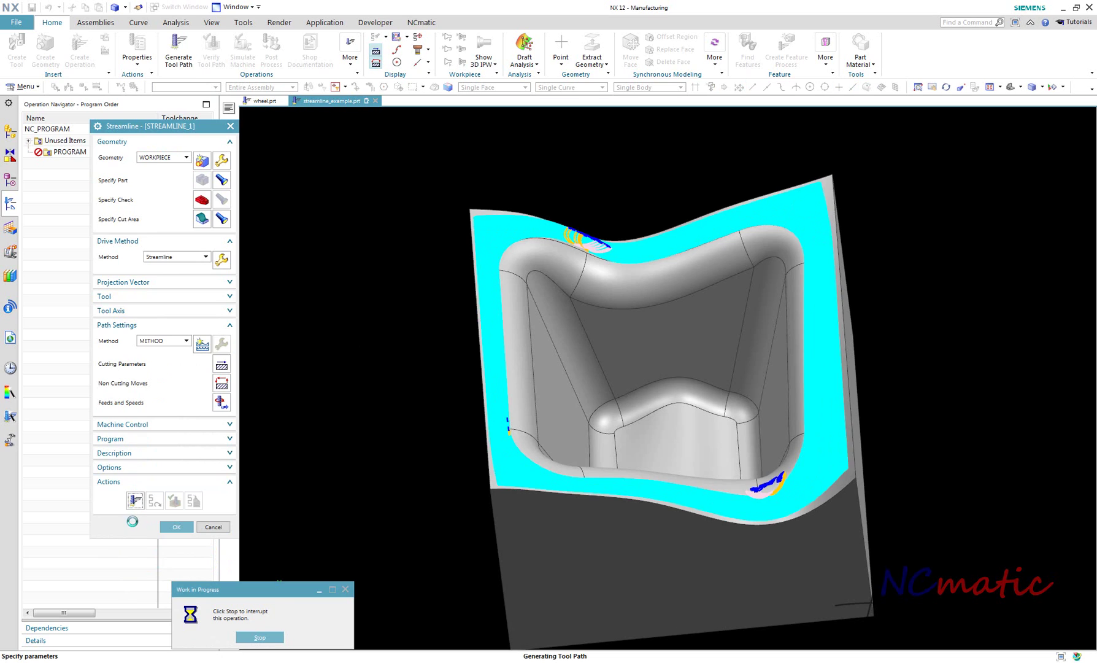
key(Home)
scroll(434, 388, up, 10)
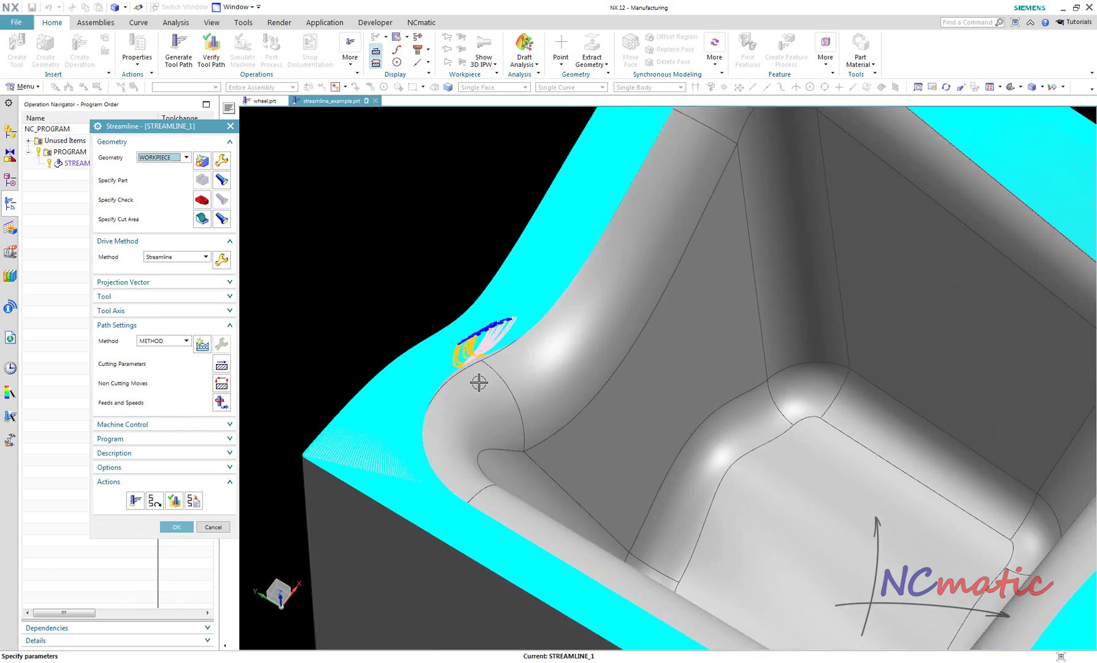
scroll(399, 330, down, 10)
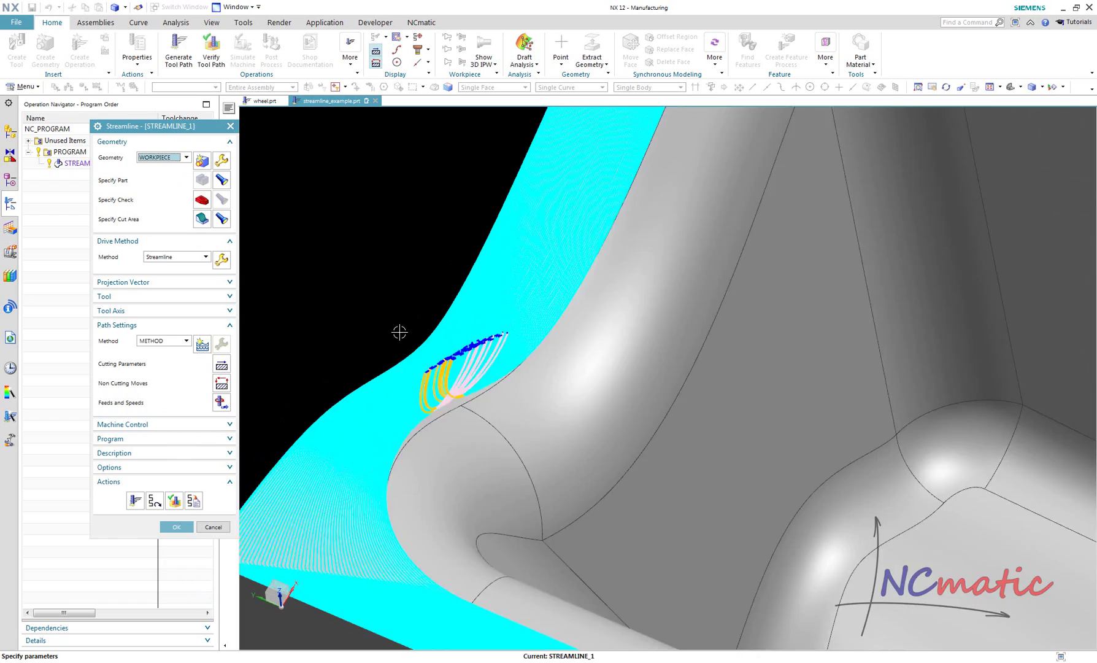
middle_drag(926, 431, 948, 365)
scroll(757, 321, up, 10)
scroll(758, 322, down, 10)
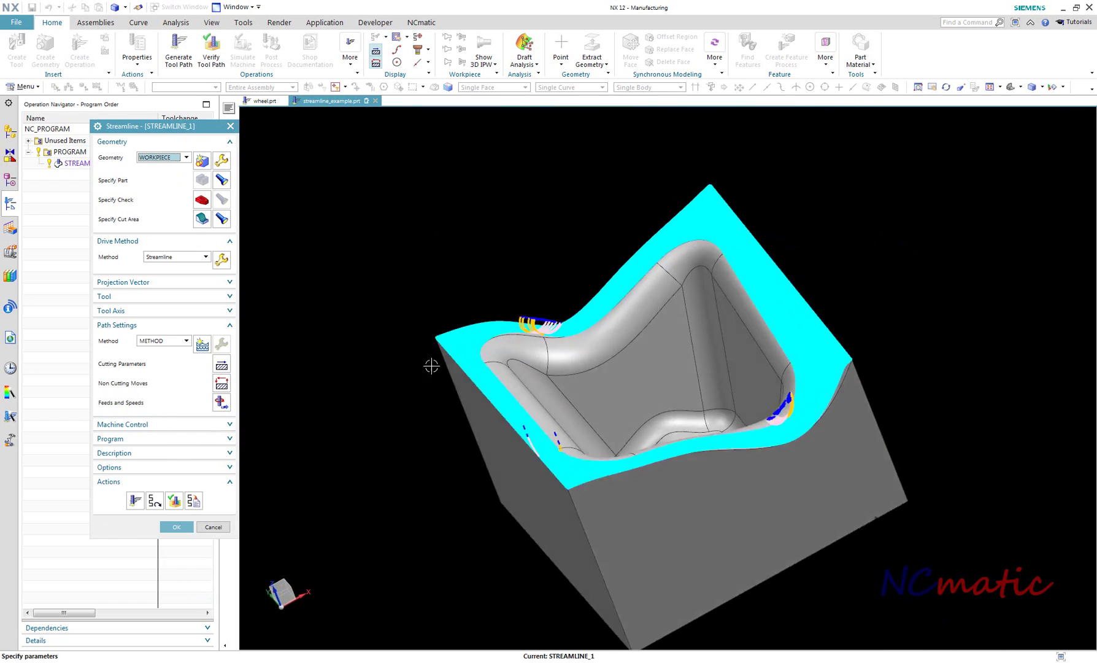
middle_drag(432, 365, 222, 256)
scroll(375, 360, up, 3)
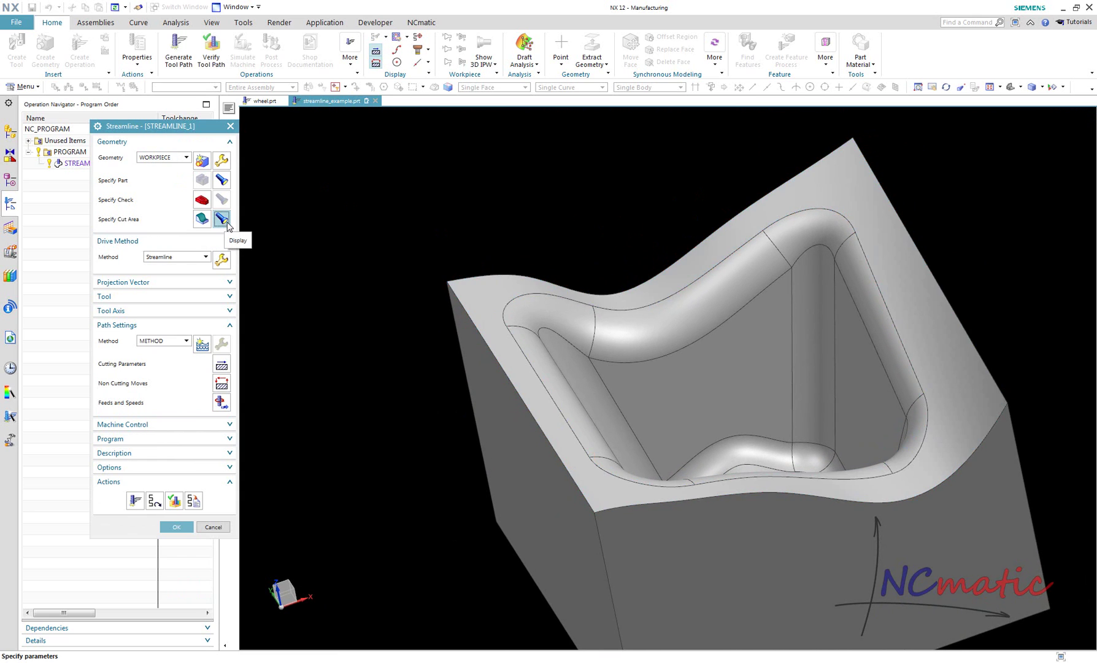
Step: Display the cut area and change the streamline drive curve selection method to Specify
click(227, 224)
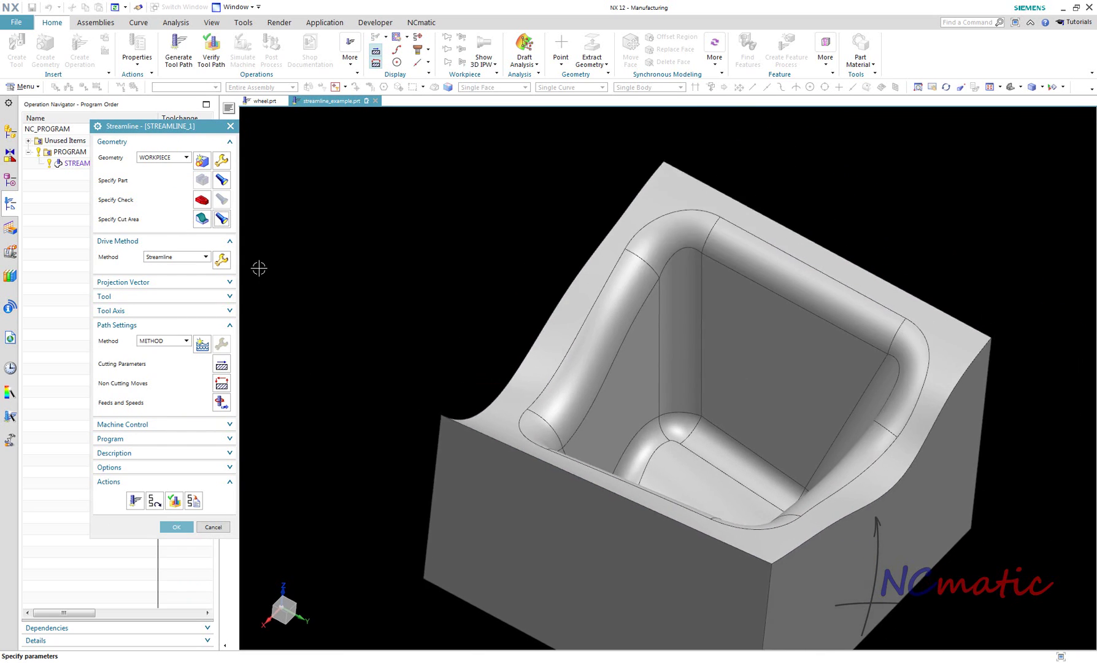
middle_click(222, 261)
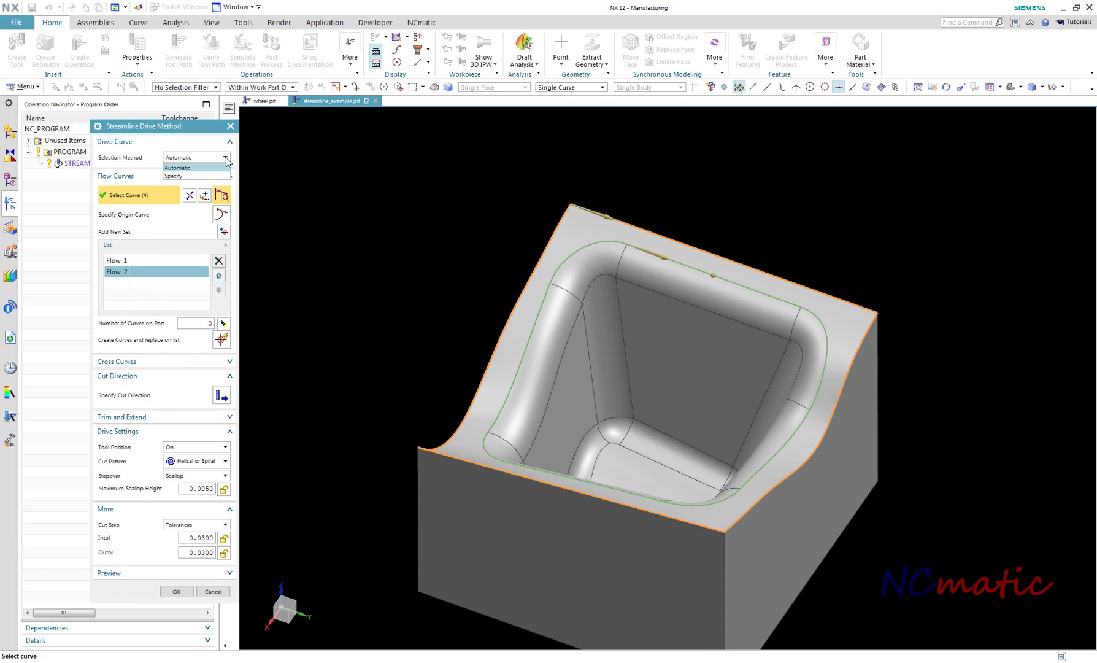
click(222, 176)
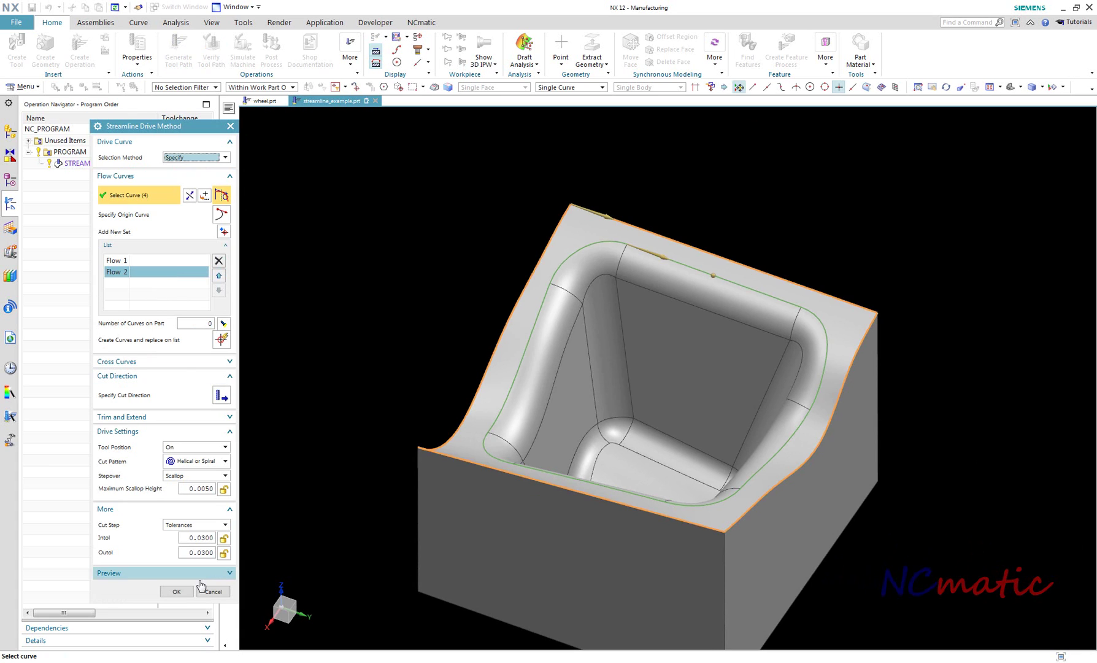
click(176, 591)
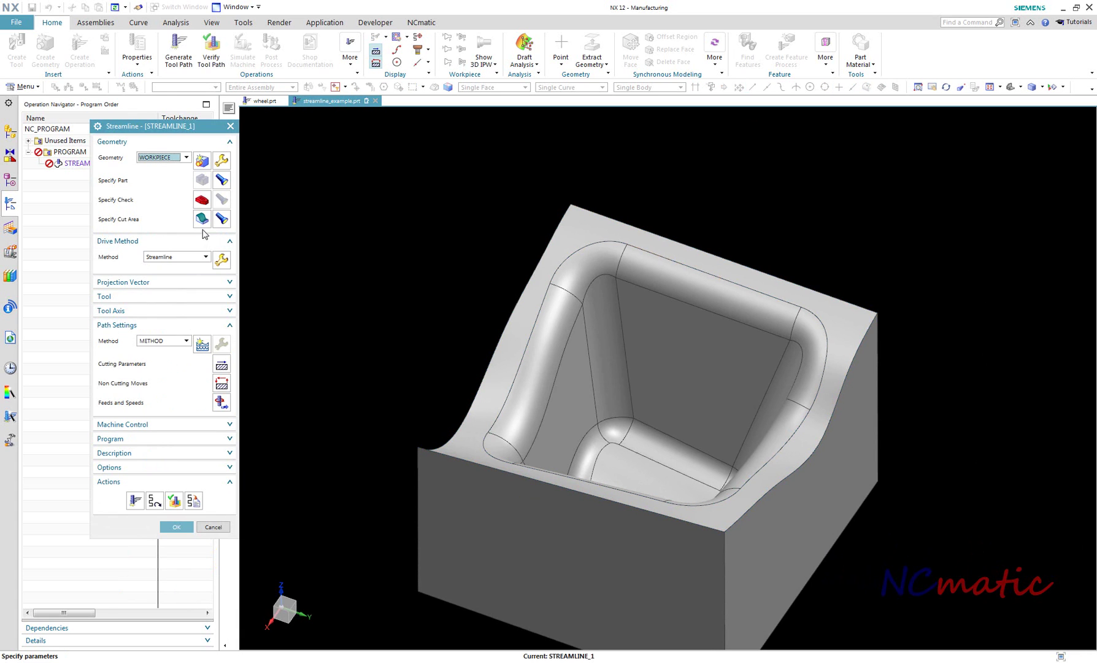
Step: Remove the top face from the operation's cut area
click(201, 218)
click(218, 219)
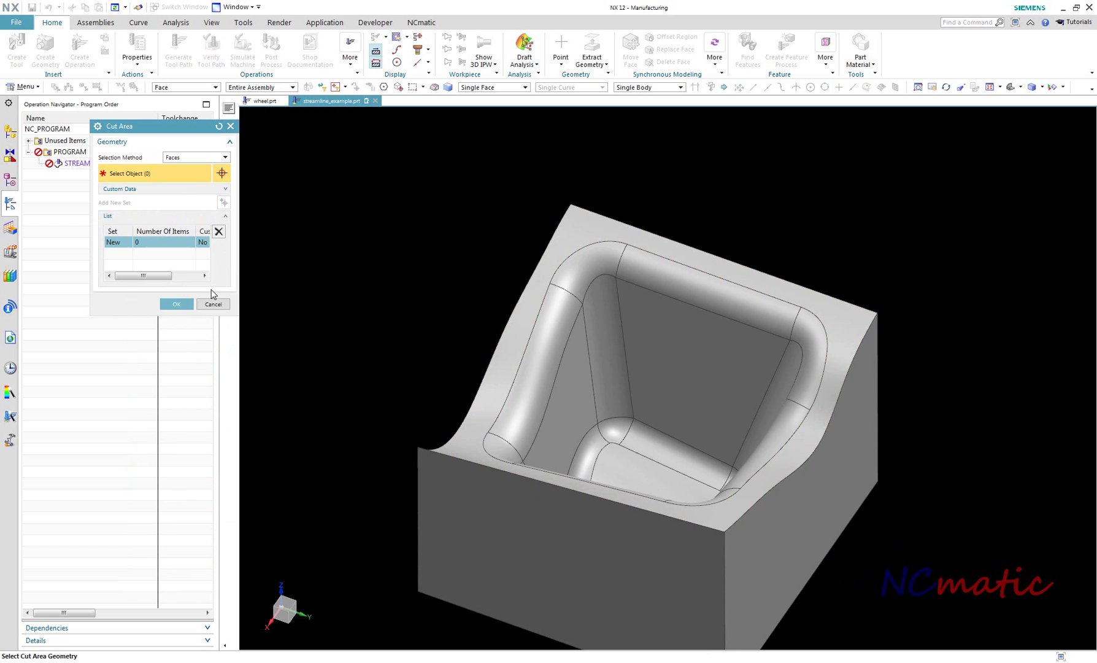
click(176, 305)
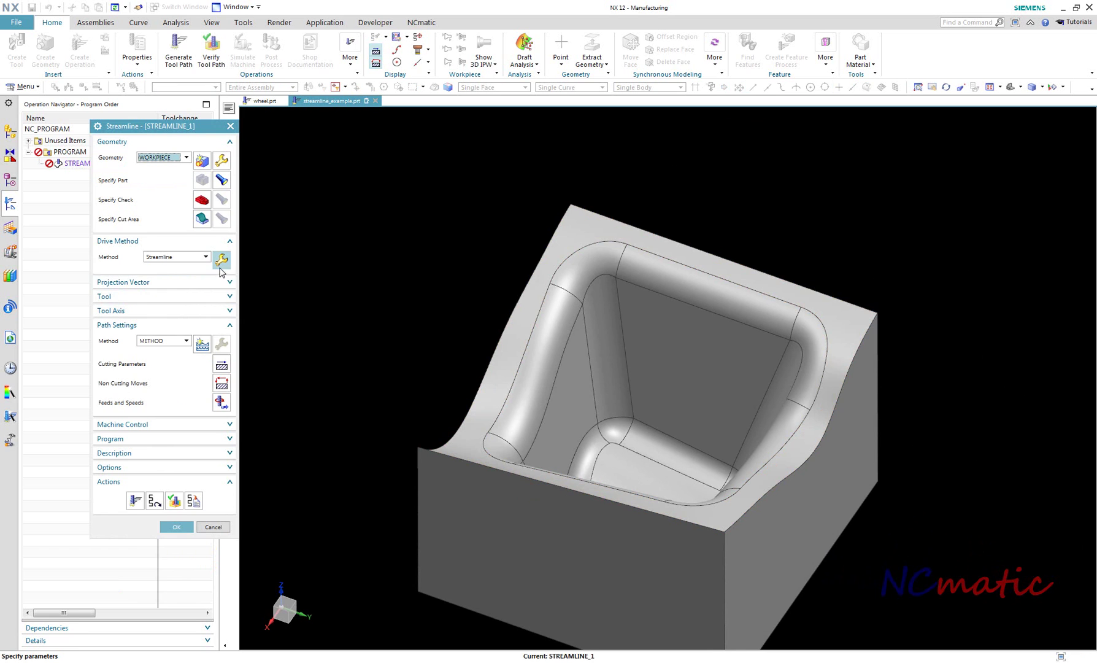
Step: Review the flow curves of the streamline drive method, accept them and regenerate the tool path
click(223, 268)
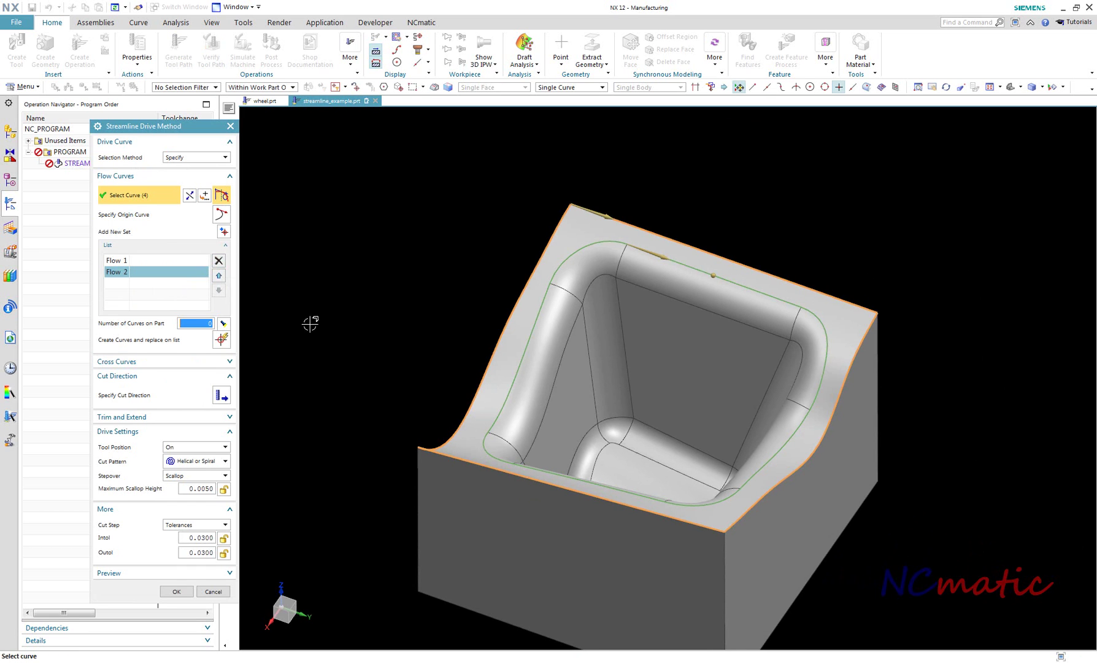
right_drag(310, 323, 337, 342)
mouse_move(336, 364)
middle_down()
mouse_move(336, 343)
mouse_move(320, 329)
middle_up()
click(176, 591)
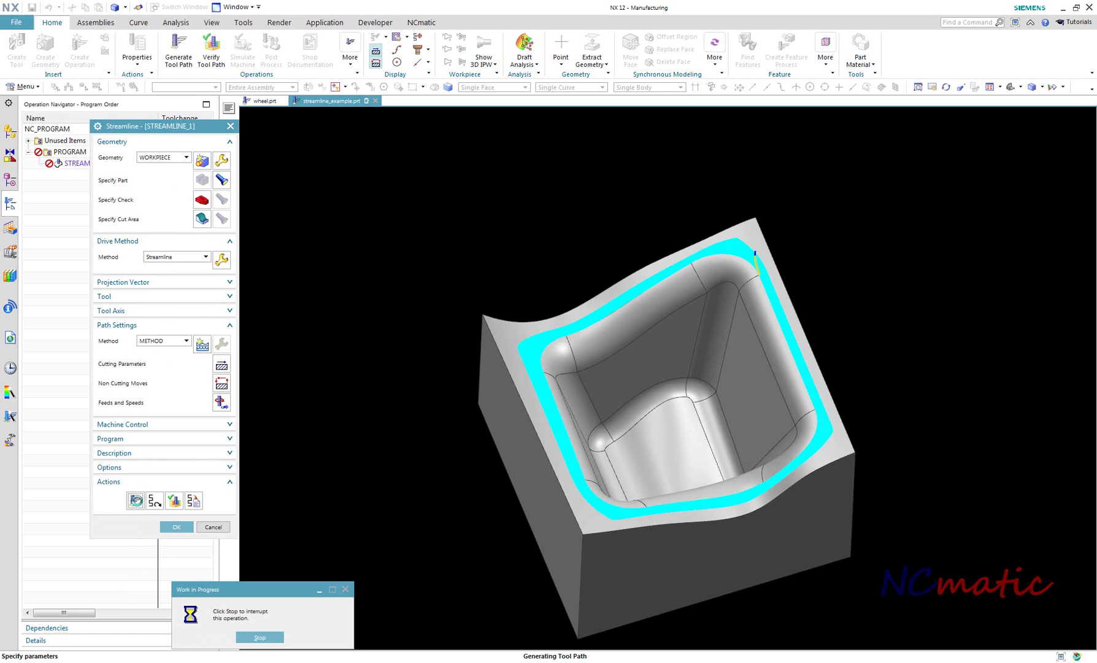
Step: Examine the regenerated tool path's pass spacing, edge coverage and entry and exit moves around the top face
scroll(865, 378, up, 2)
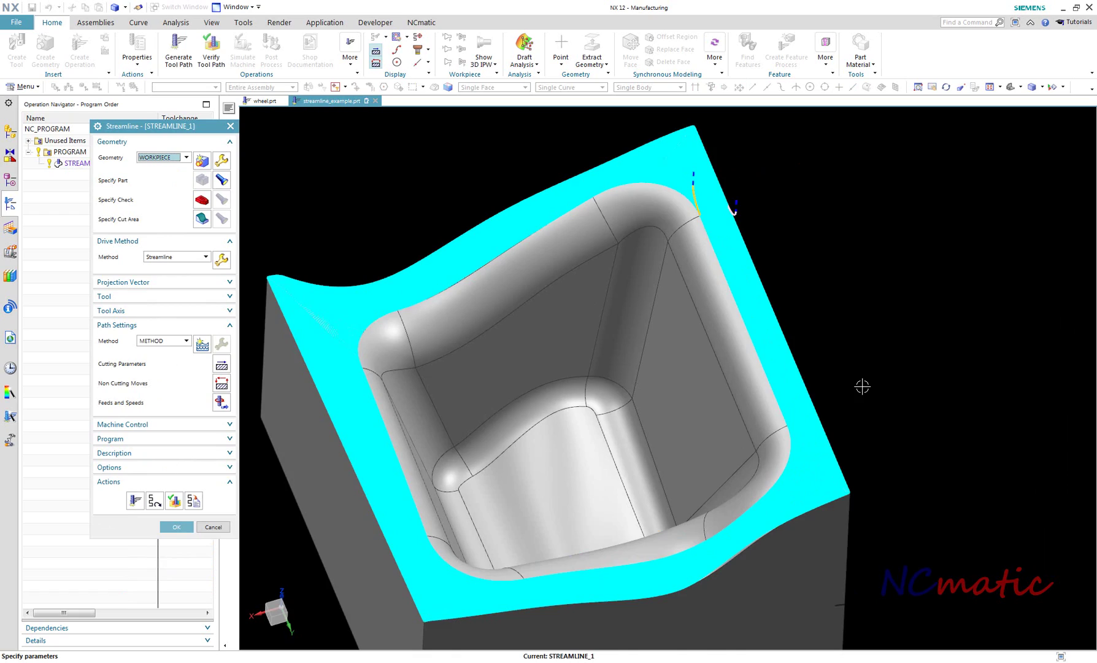
scroll(619, 228, up, 6)
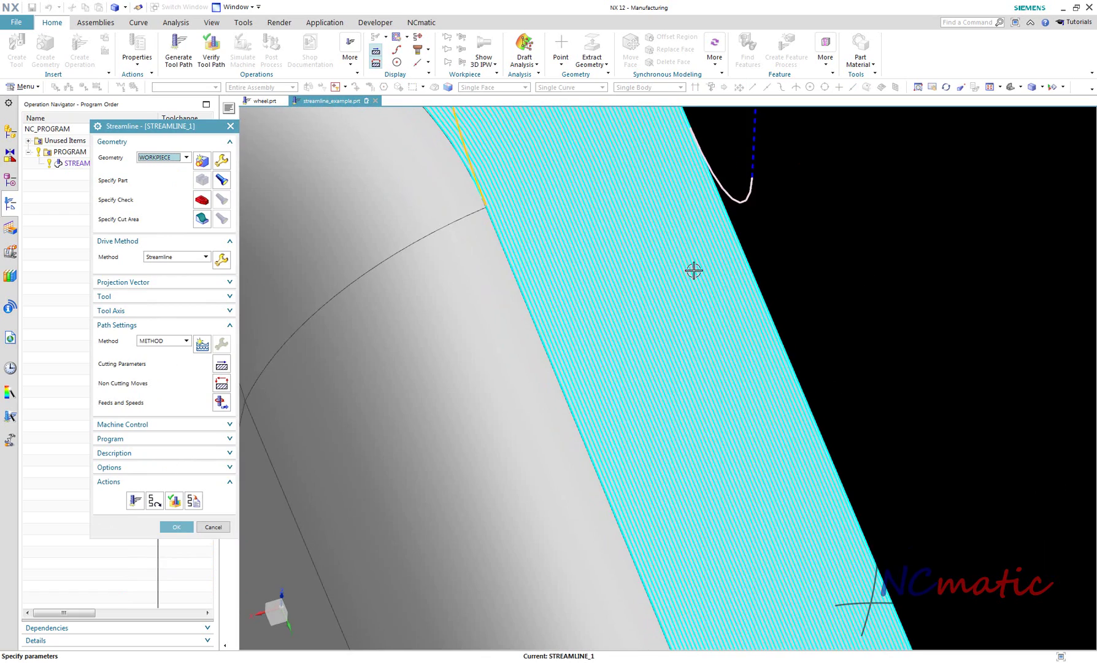
scroll(693, 269, down, 8)
scroll(497, 285, up, 7)
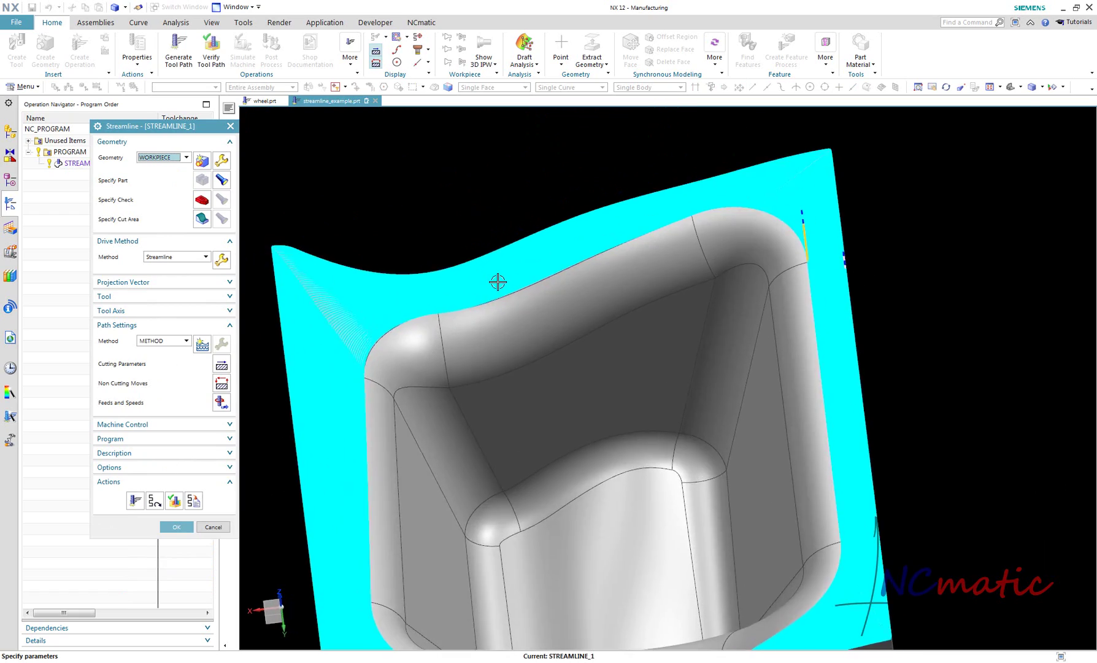
scroll(668, 361, down, 6)
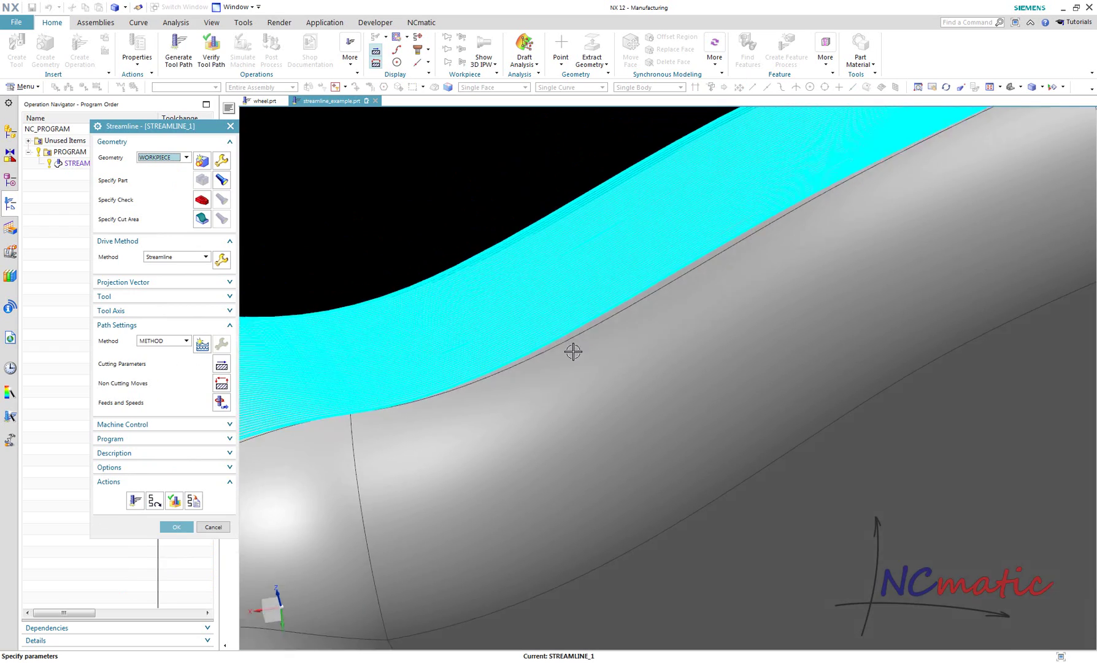
scroll(670, 283, down, 5)
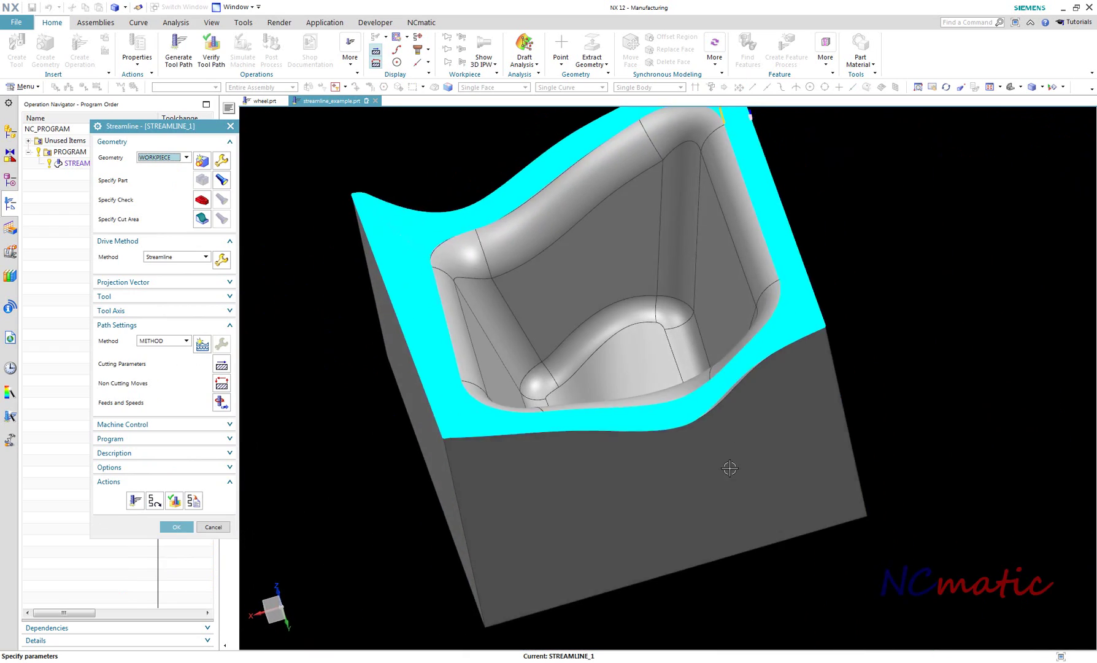
middle_drag(727, 465, 925, 503)
middle_drag(360, 535, 307, 536)
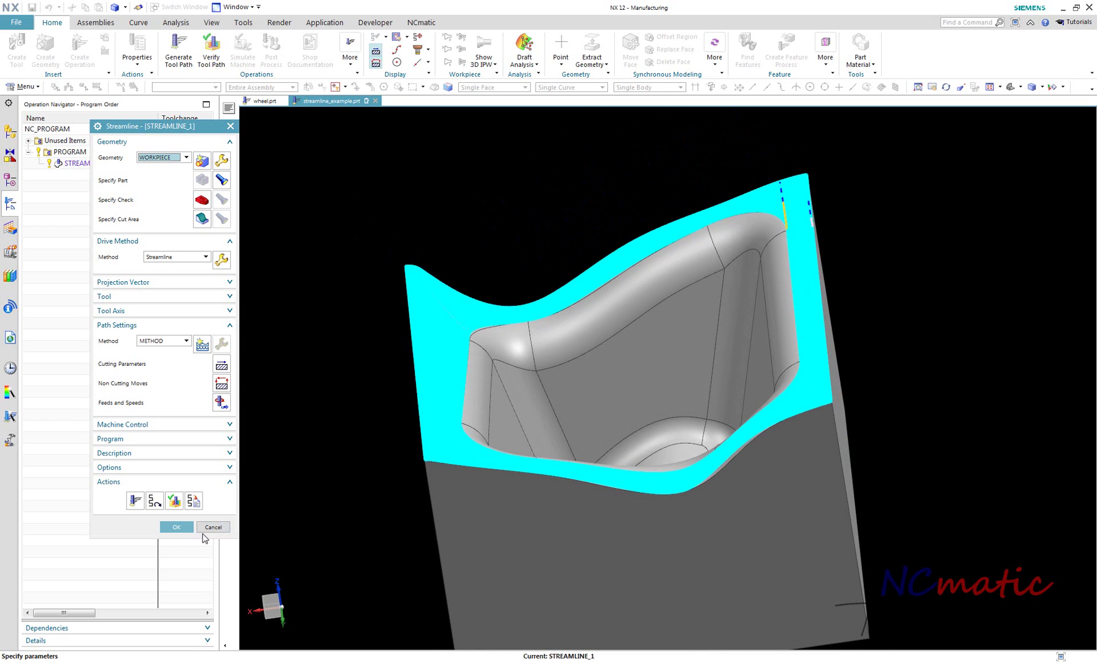
Step: Review the tool position options in the streamline drive method settings
click(222, 260)
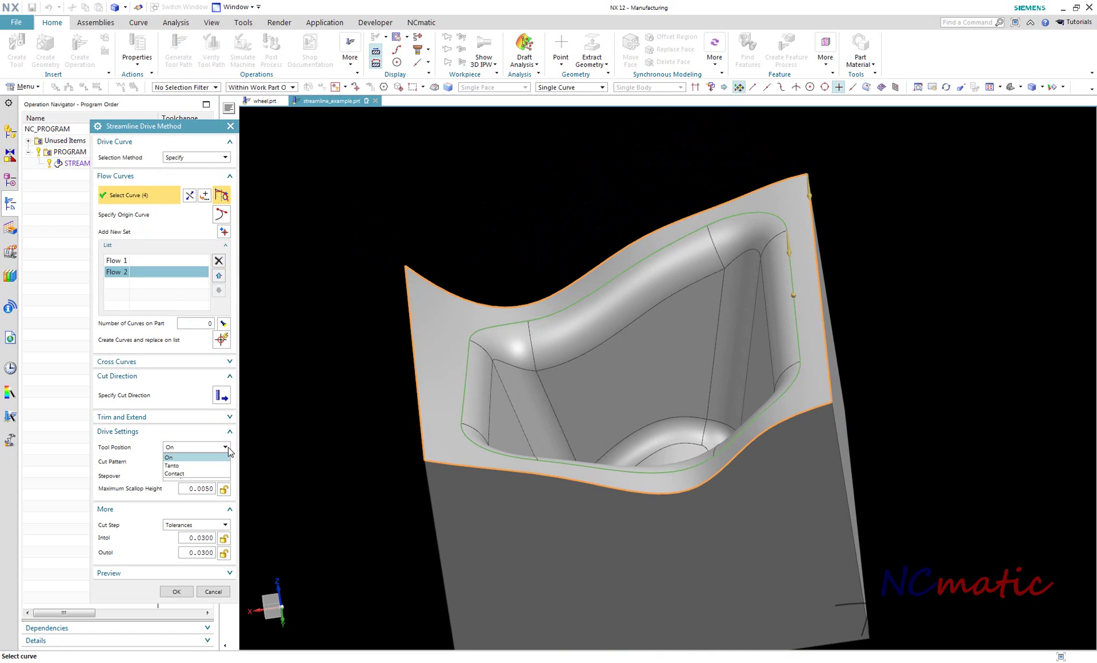
click(227, 449)
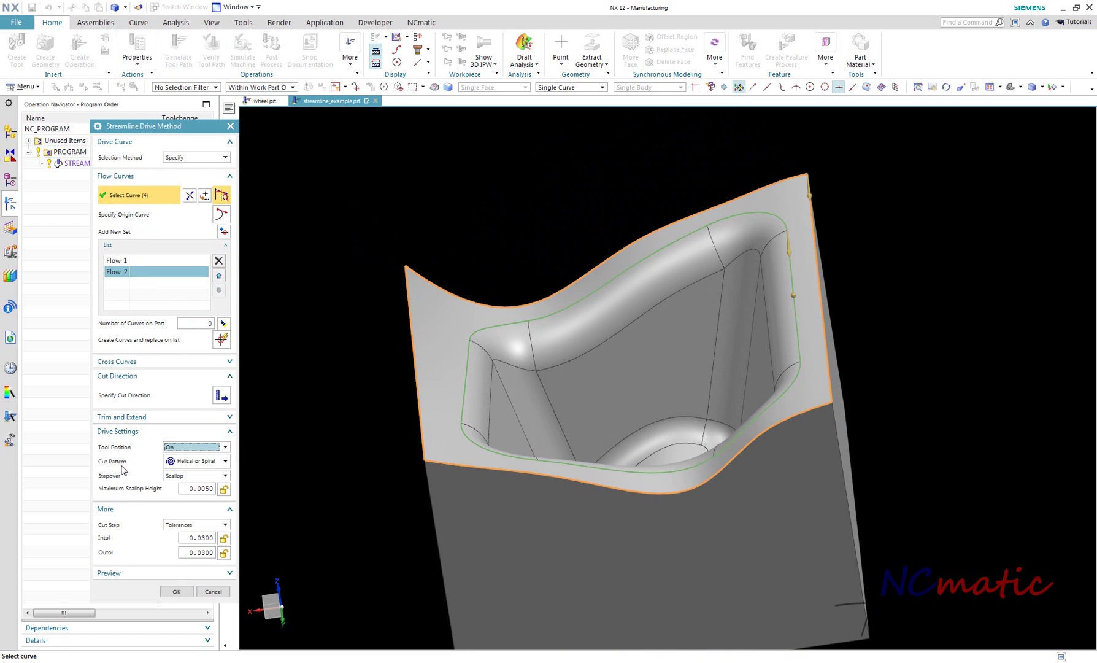
click(212, 590)
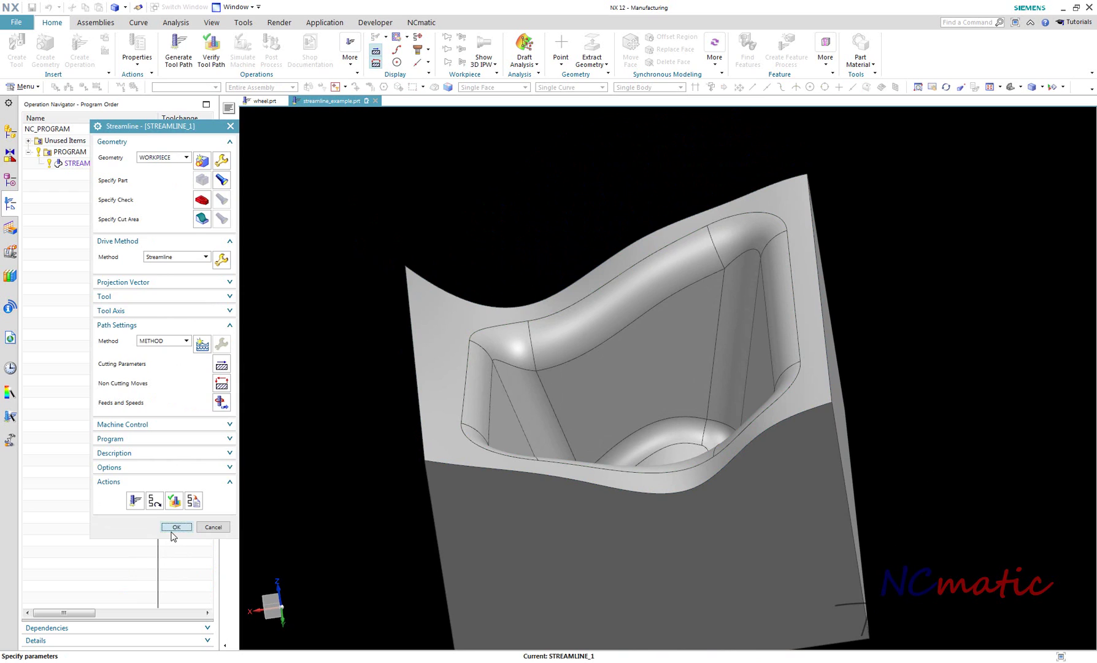
Step: Accept the streamline operation settings and rename the operation as STREAMLINE_TOOL_POS__ON
click(176, 527)
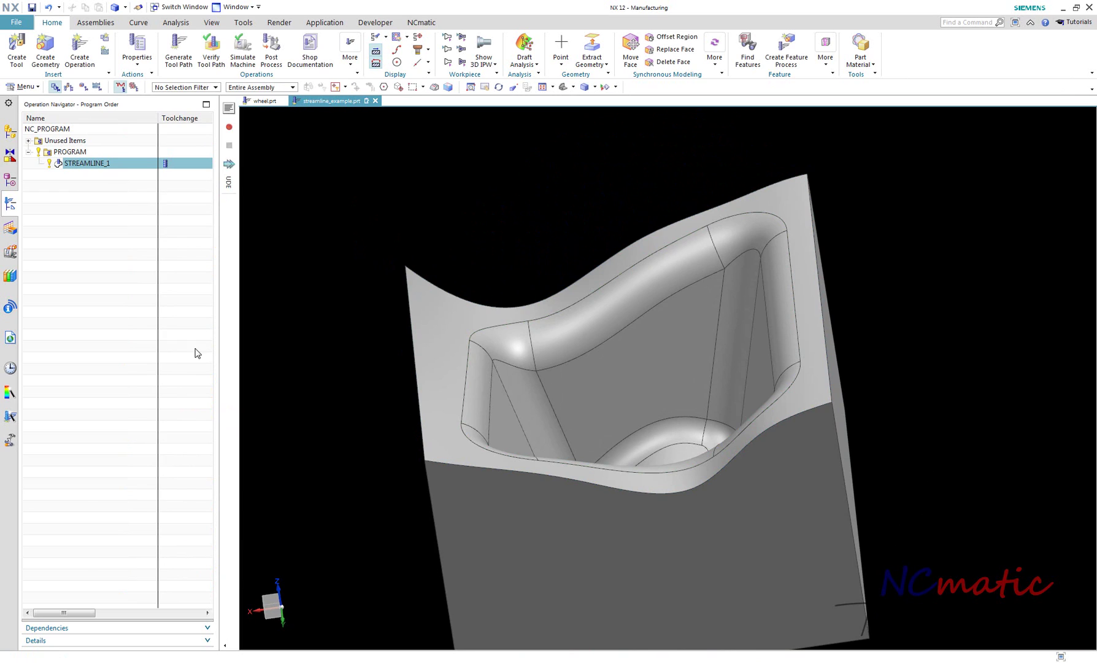
click(120, 163)
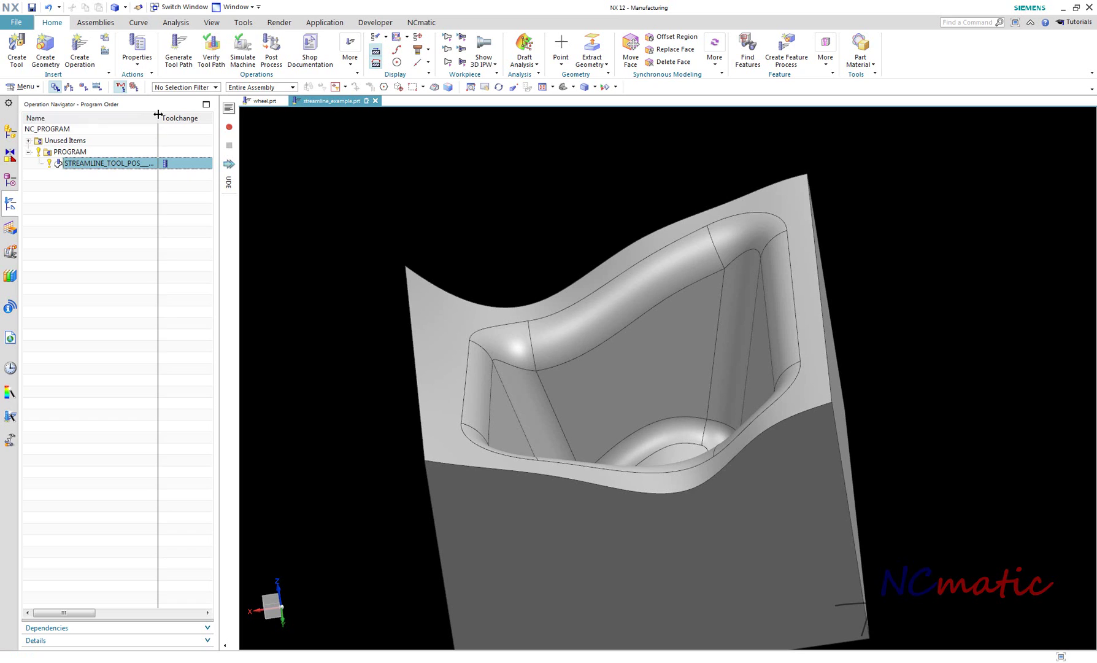
drag(157, 116, 161, 116)
Step: Duplicate the STREAMLINE_TOOL_POS__ON operation within the program and rename the copy as STREAMLINE_TOOL_POS__TANTO
right_click(143, 162)
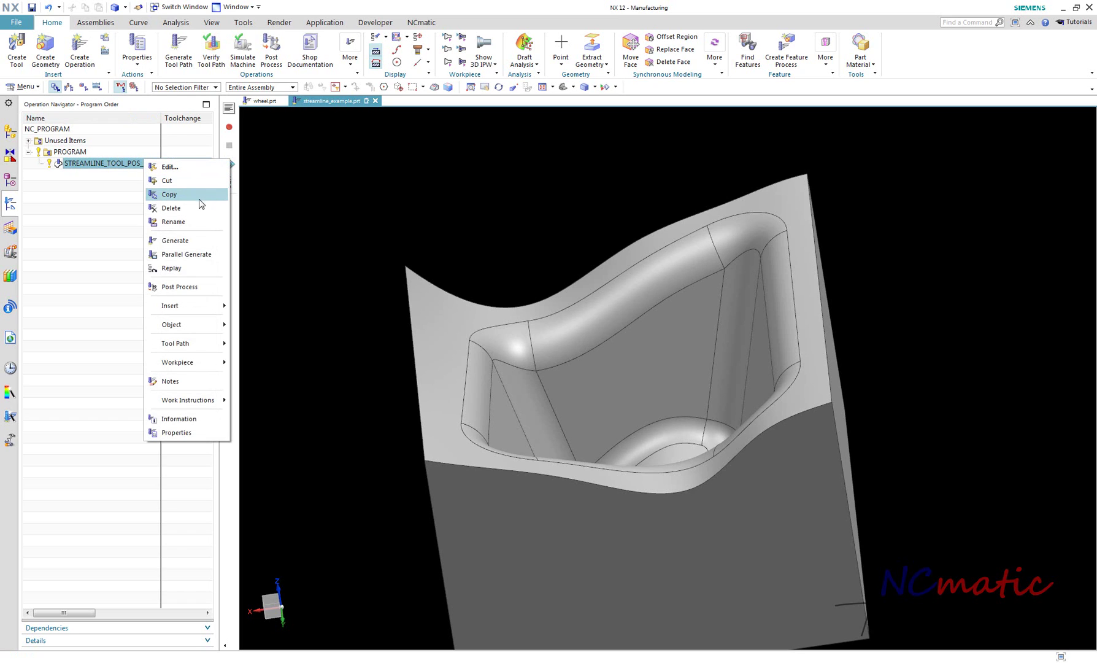
click(157, 194)
right_click(108, 168)
click(120, 200)
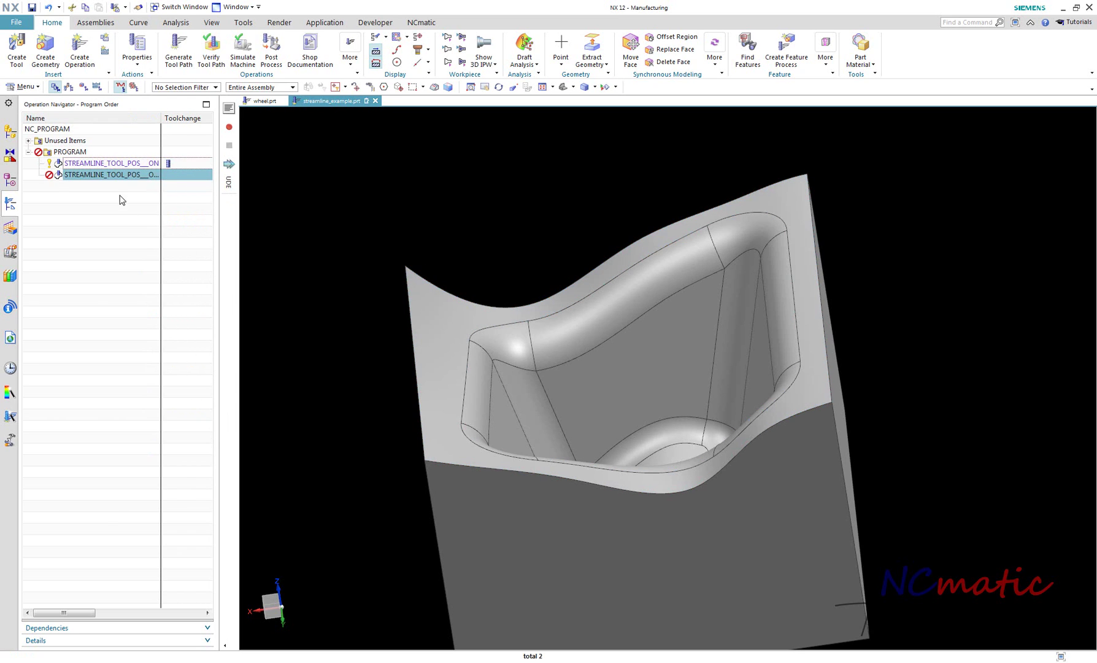
click(151, 176)
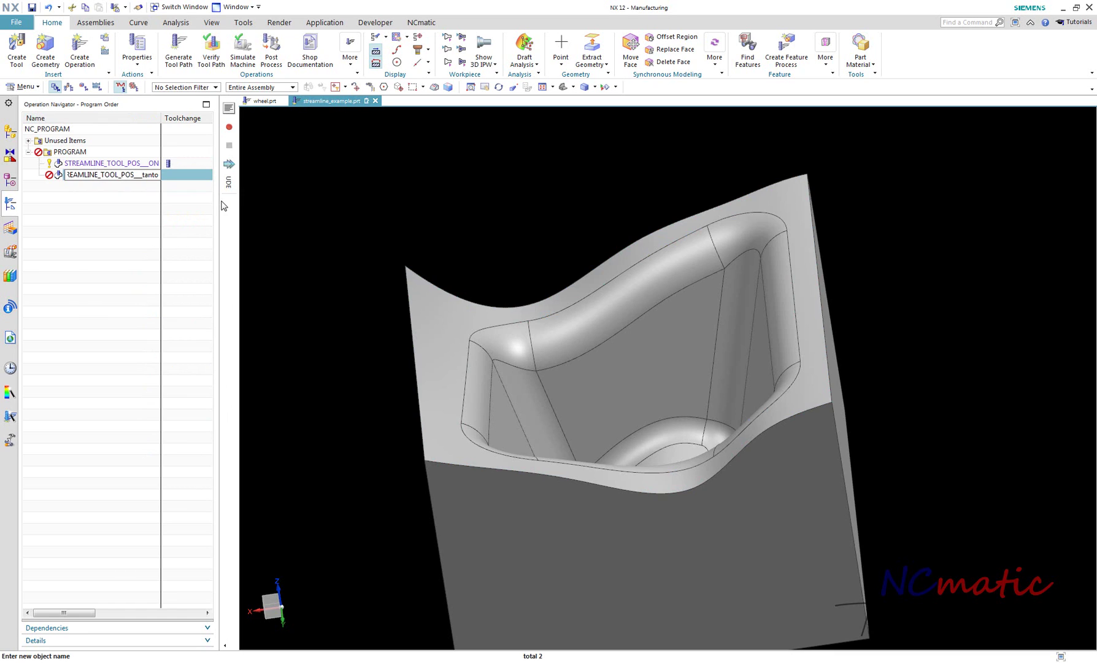
key(Return)
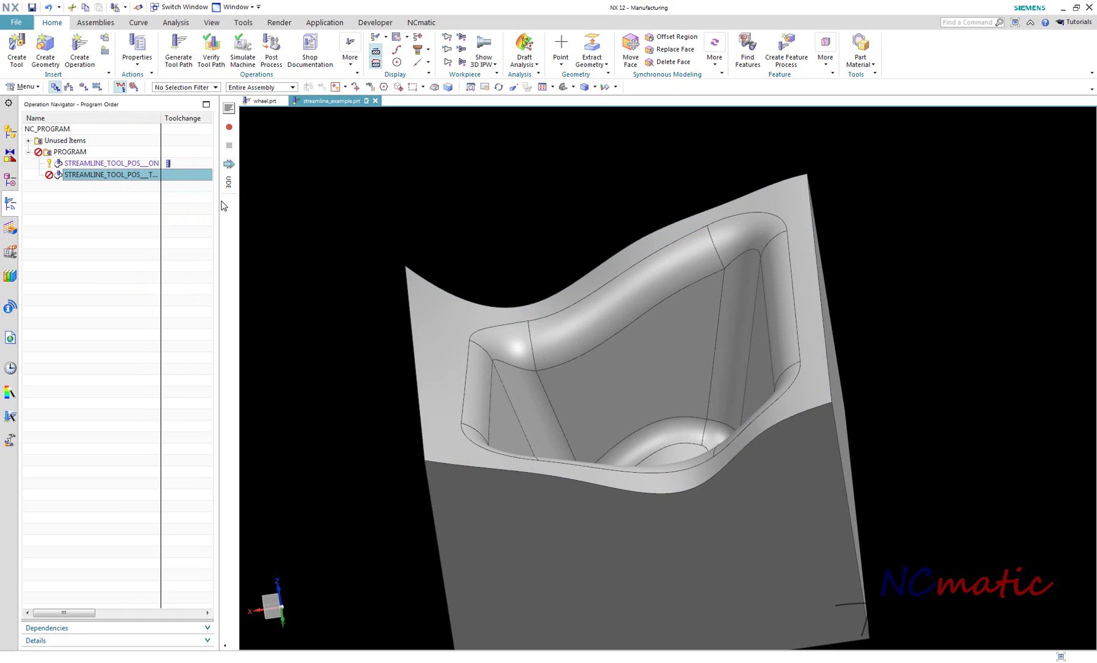
double_click(164, 118)
Step: Set the copied operation's streamline tool position to Tanto, generate its tool path and accept the operation
double_click(140, 178)
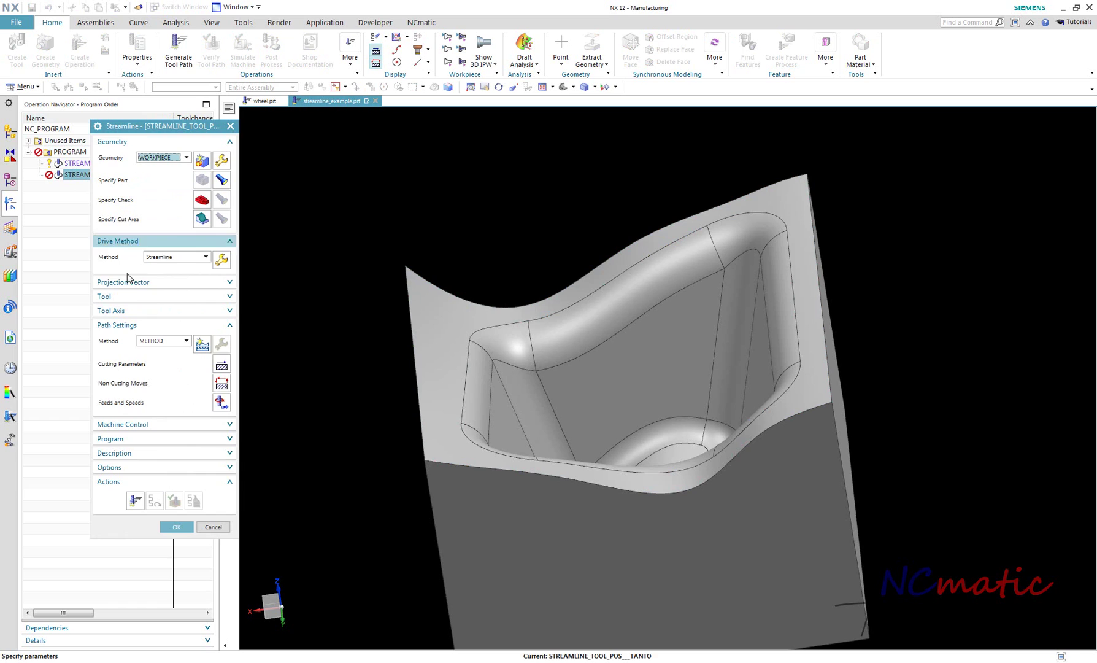
click(221, 259)
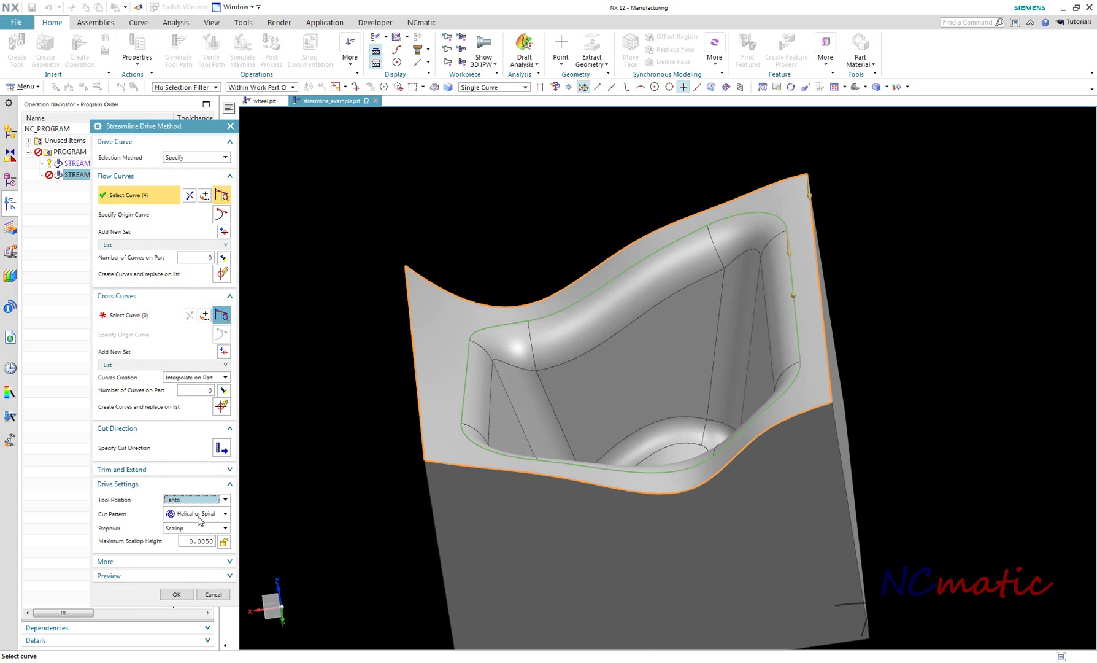
click(176, 594)
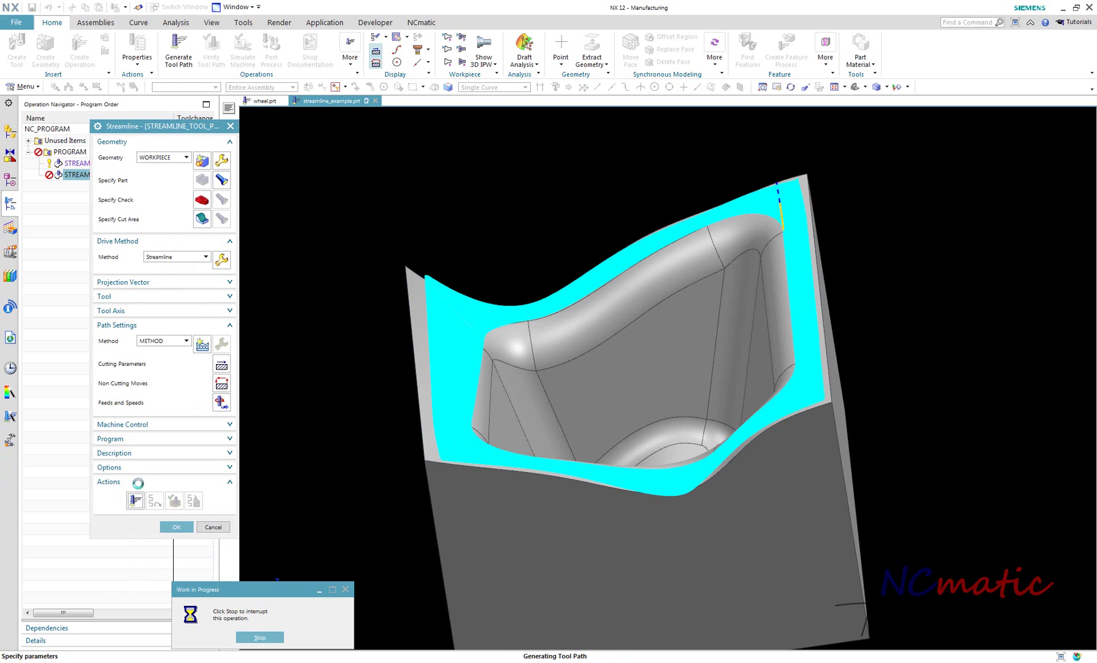
click(176, 527)
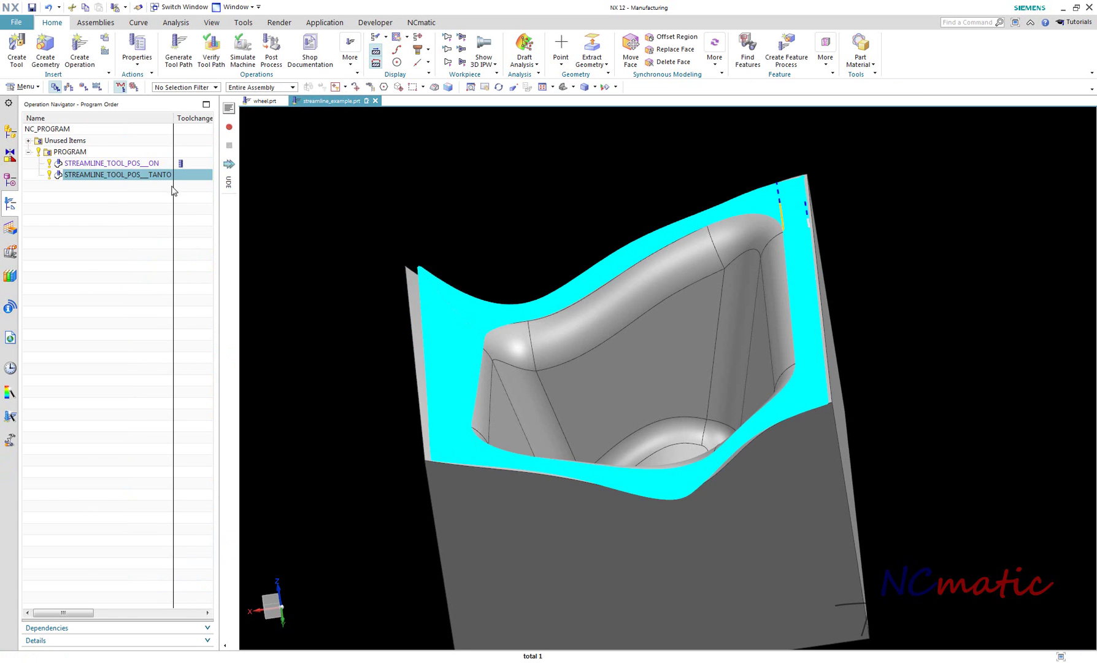
Step: Compare the tool paths of the ON and TANTO operations around the edges of the top face
click(171, 164)
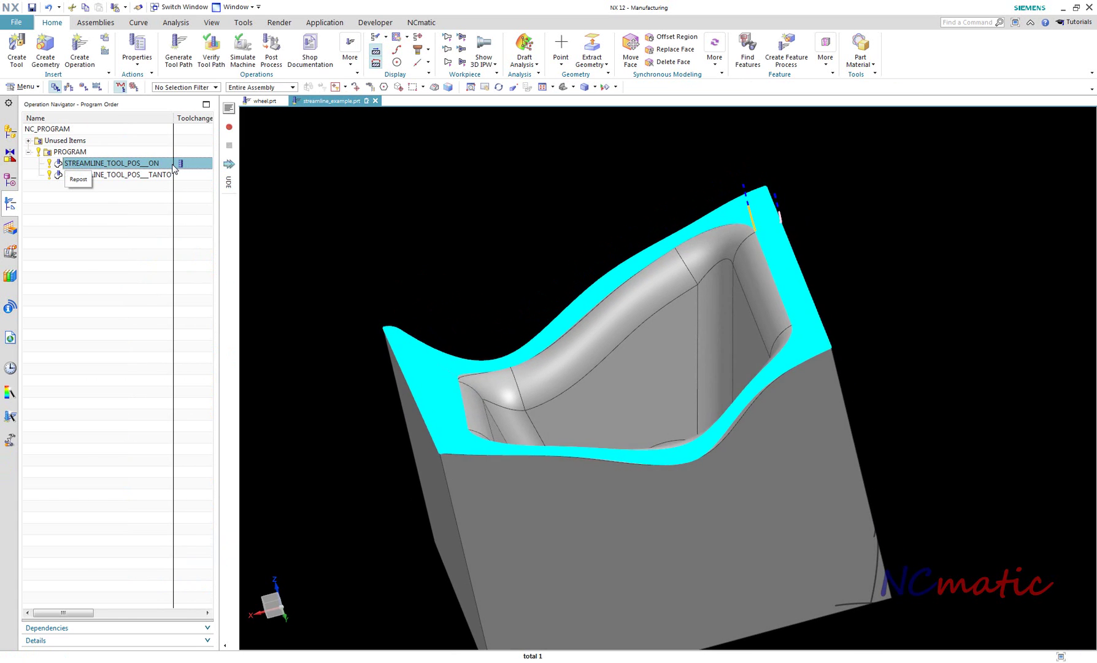
key(Down)
click(172, 164)
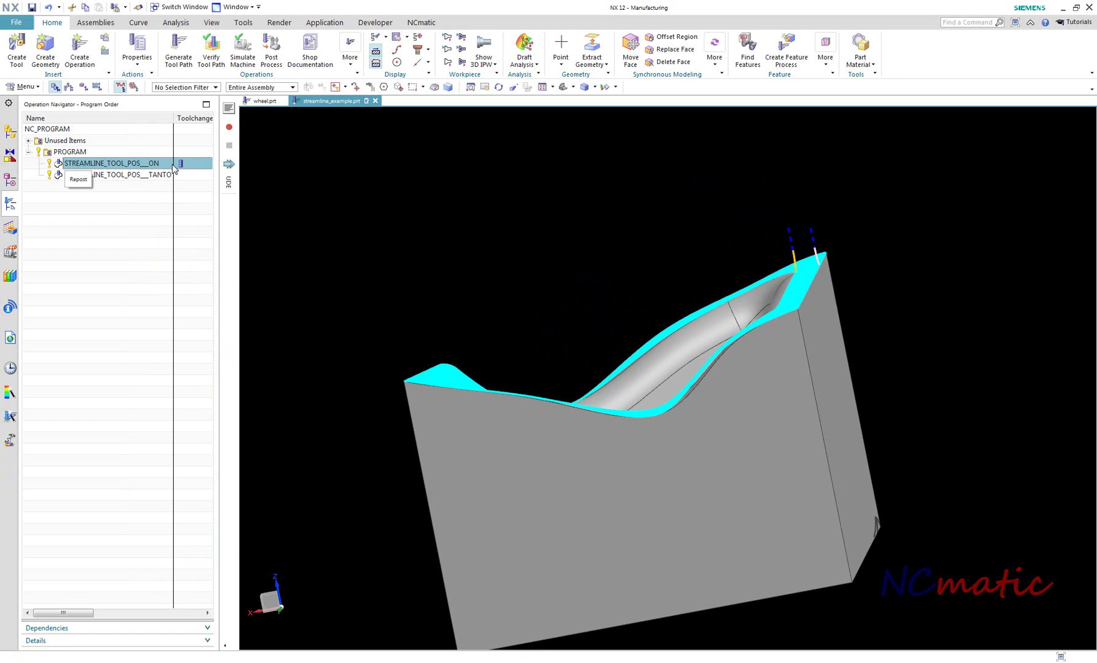
Step: Verify the STREAMLINE_TOOL_POS__ON tool path and place the tool on the outermost pass to inspect its position at the edge
click(211, 46)
scroll(791, 297, up, 5)
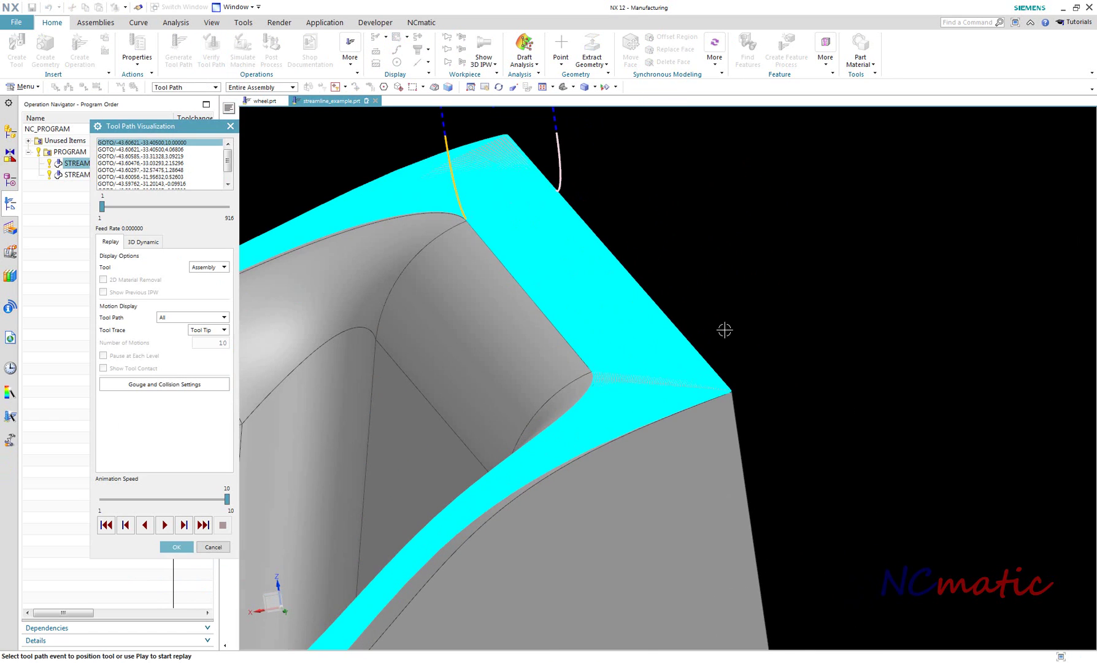
click(725, 382)
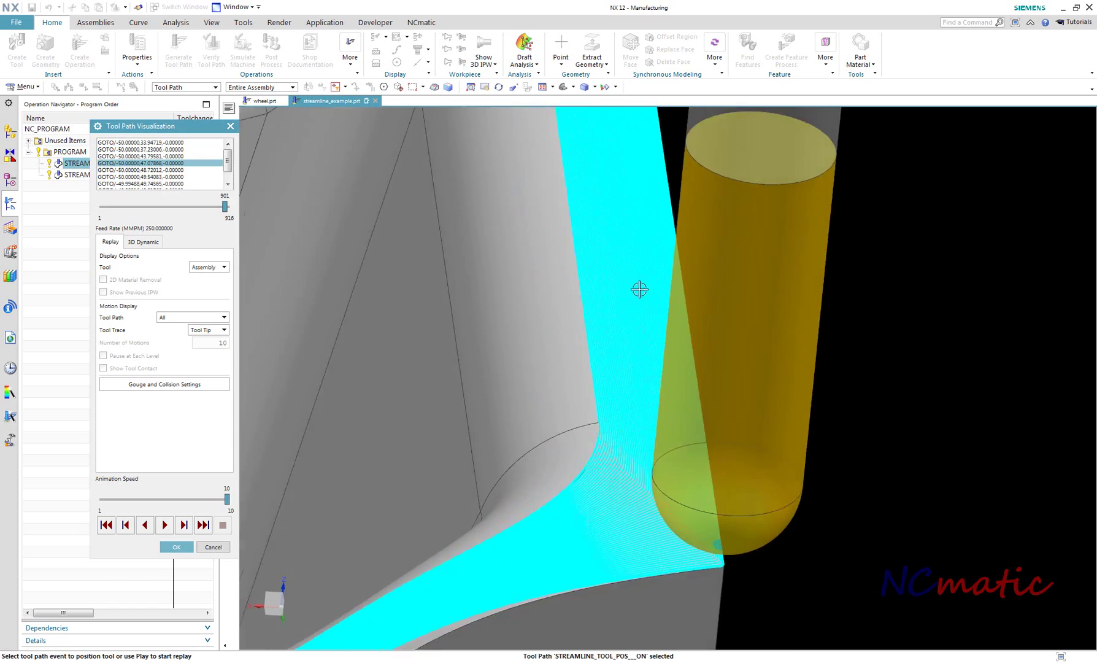
scroll(699, 252, up, 4)
scroll(812, 310, down, 4)
middle_drag(813, 310, 826, 344)
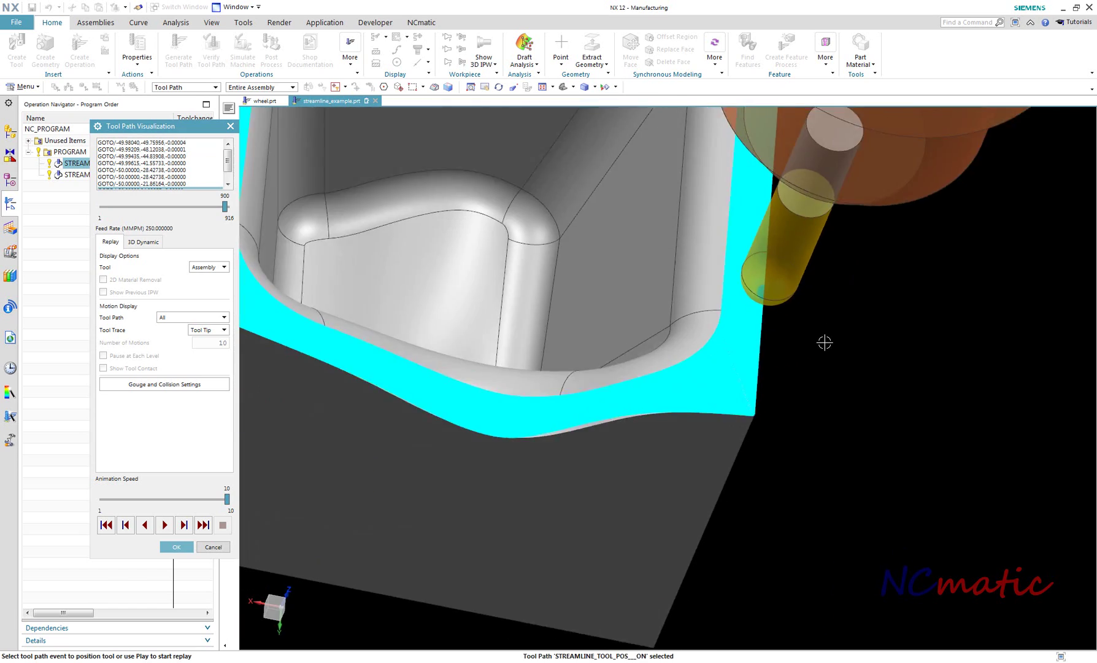
scroll(826, 344, up, 5)
scroll(892, 354, down, 3)
middle_drag(894, 368, 916, 333)
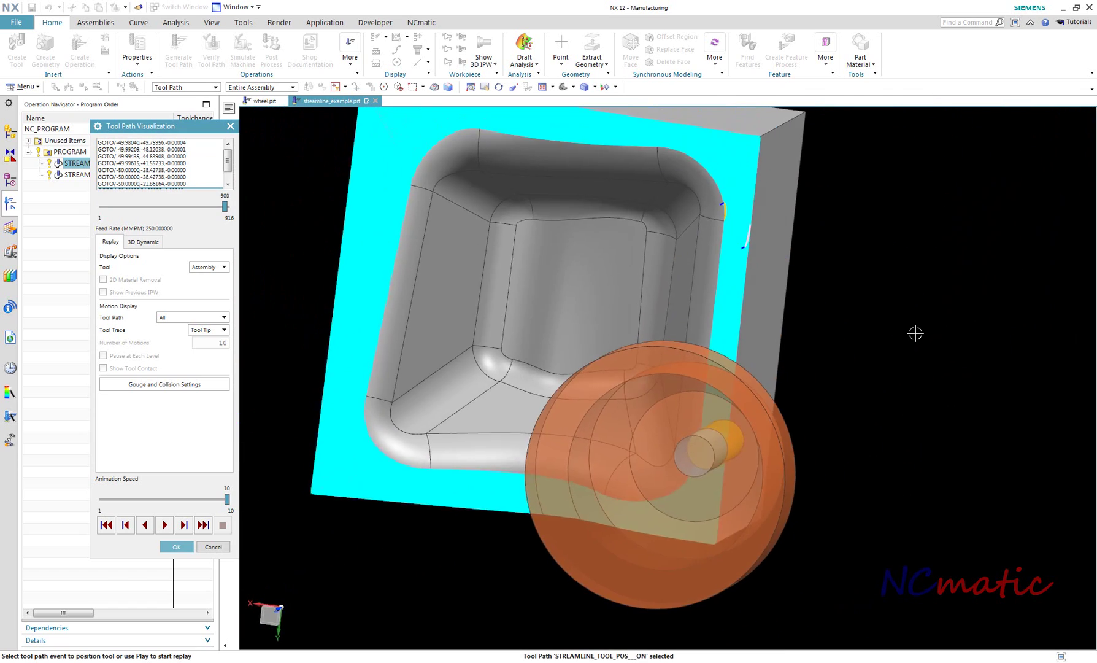
Step: Examine from above how the tool centre and the passes align with the outer edge and corners of the top face
key(F8)
scroll(767, 274, up, 10)
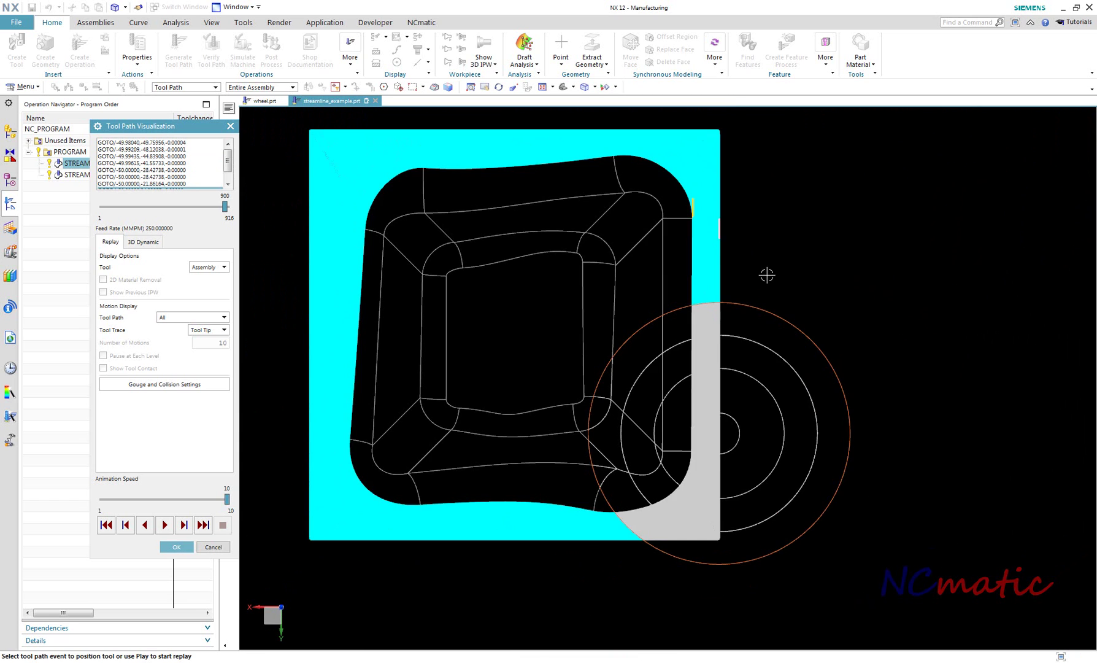
scroll(958, 276, down, 6)
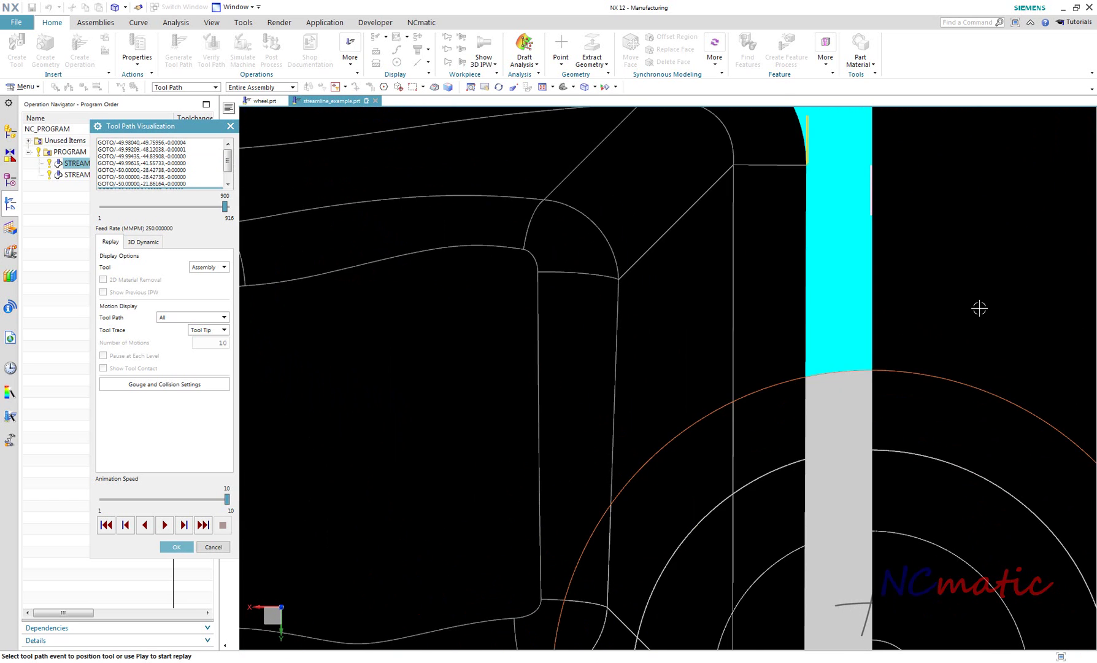
scroll(746, 443, up, 4)
scroll(746, 444, up, 8)
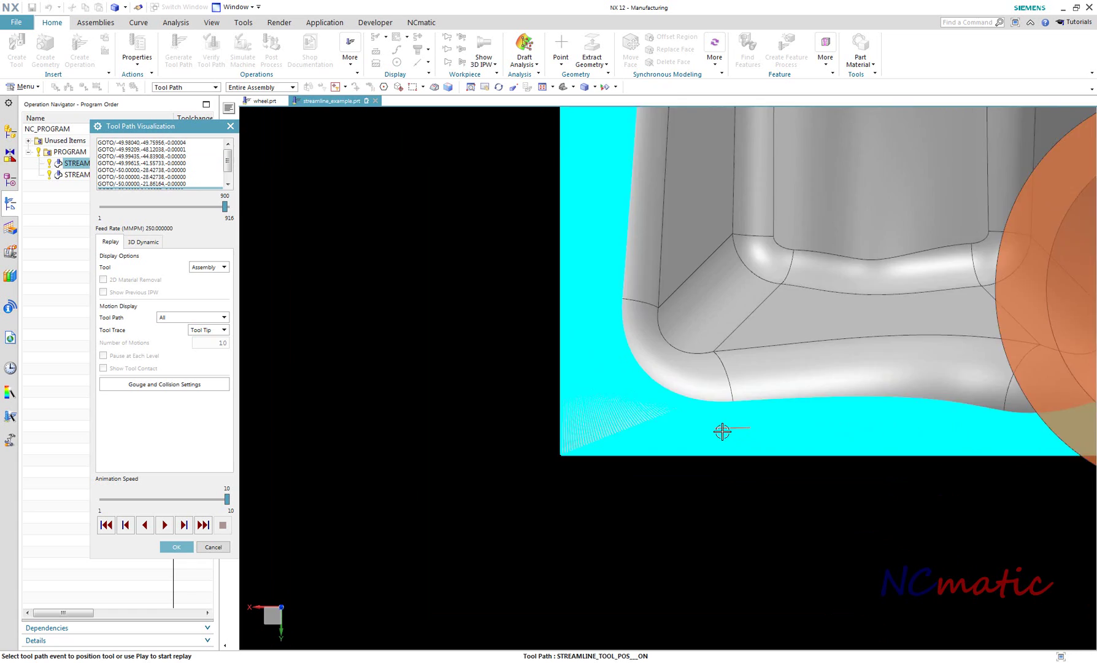
scroll(627, 372, down, 10)
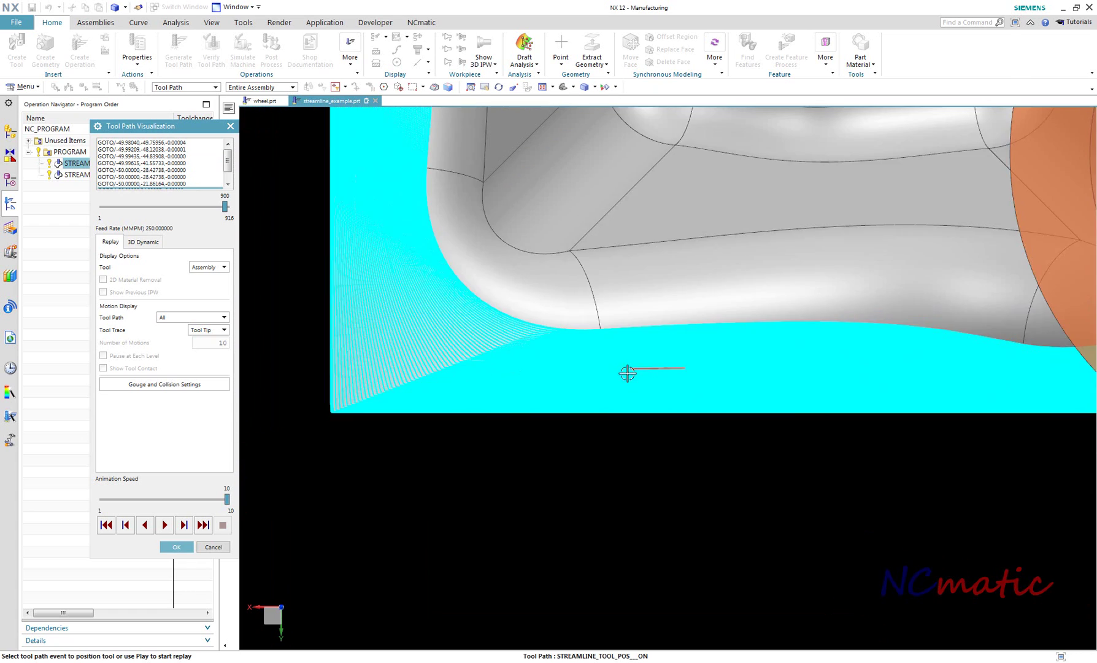
middle_drag(930, 245, 1021, 320)
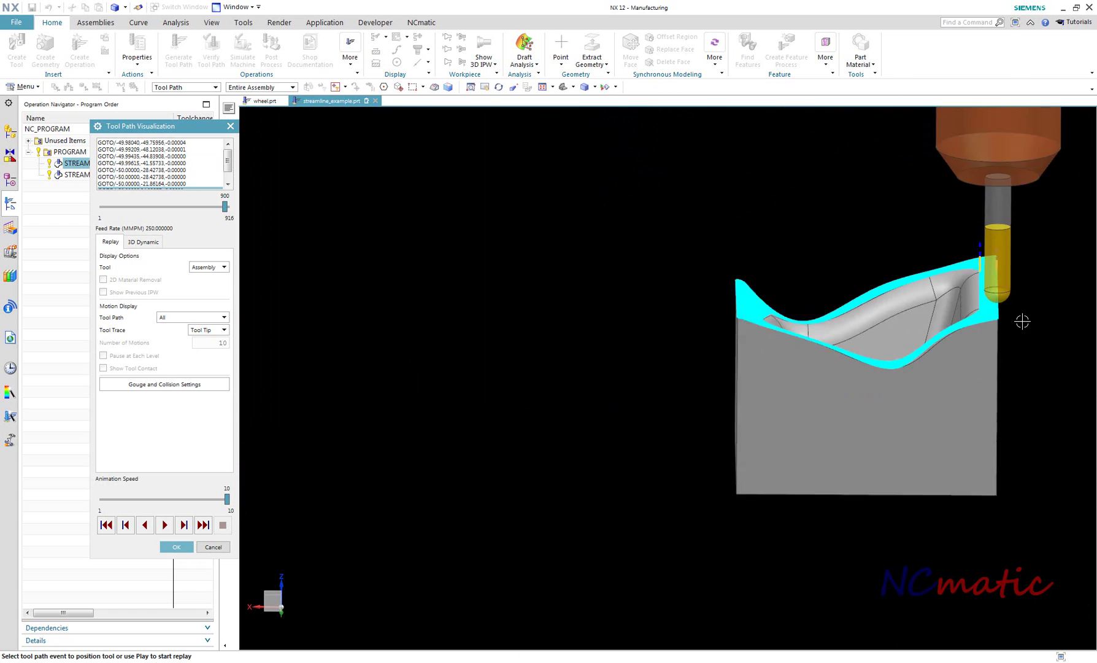
Step: Place the tool on an early pass of the ON tool path and examine its tip against the face from the side
scroll(1021, 321, up, 10)
scroll(1020, 226, up, 3)
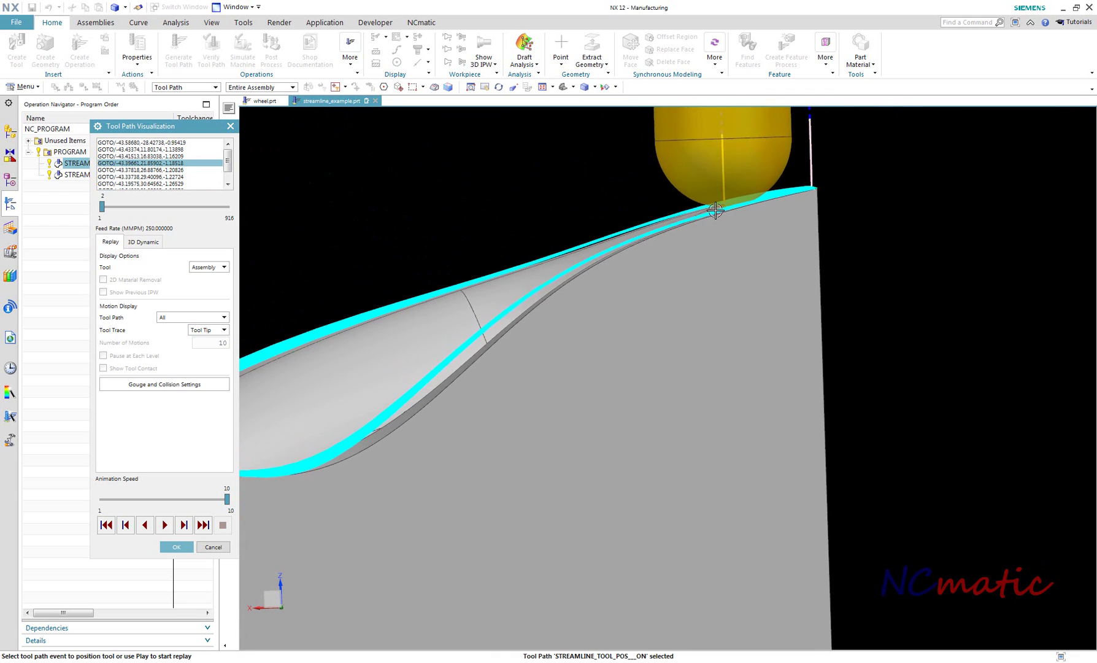
scroll(715, 211, up, 5)
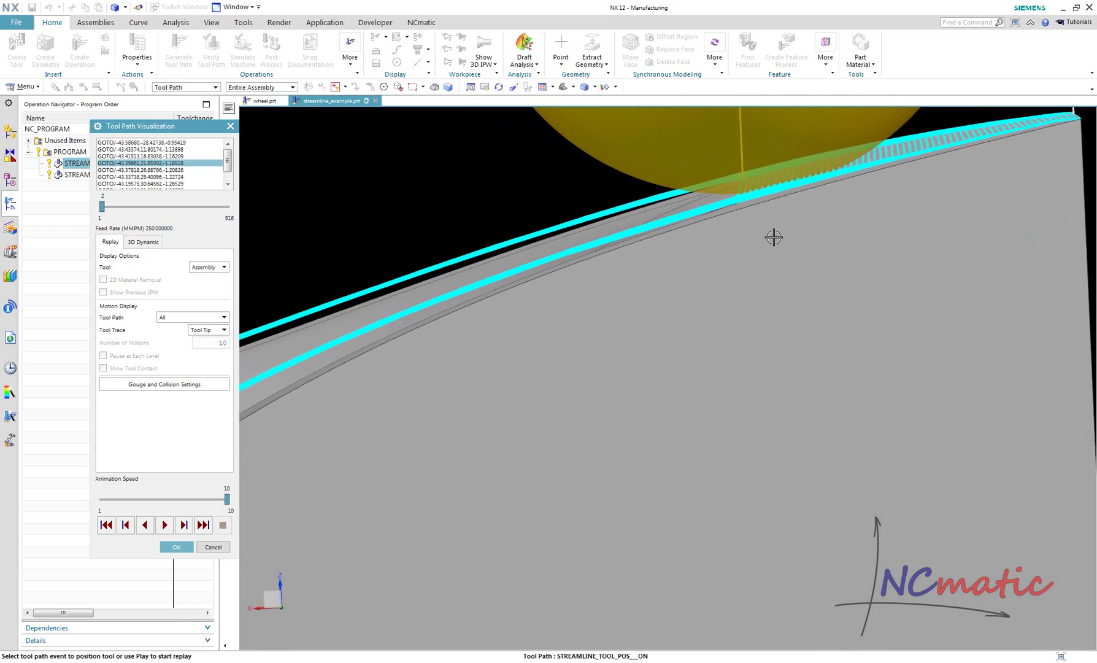
scroll(774, 237, down, 5)
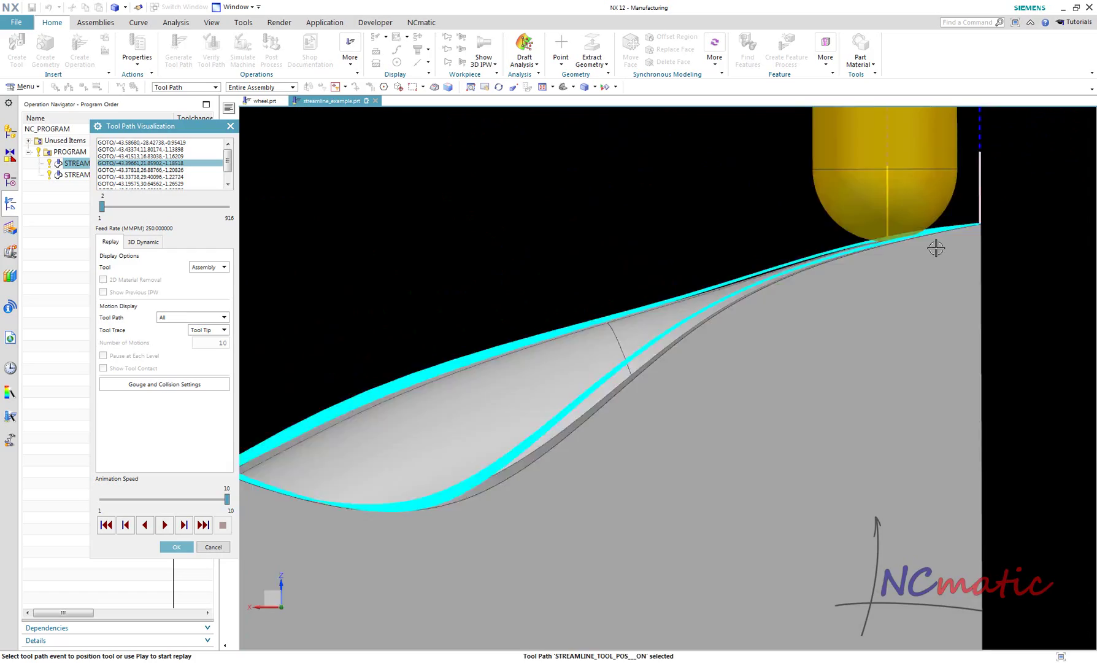
scroll(769, 319, down, 5)
Step: Place the tool on the outermost pass at another corner of the top face to examine the edge coverage
middle_drag(769, 319, 1007, 331)
scroll(1045, 321, up, 5)
scroll(870, 281, up, 5)
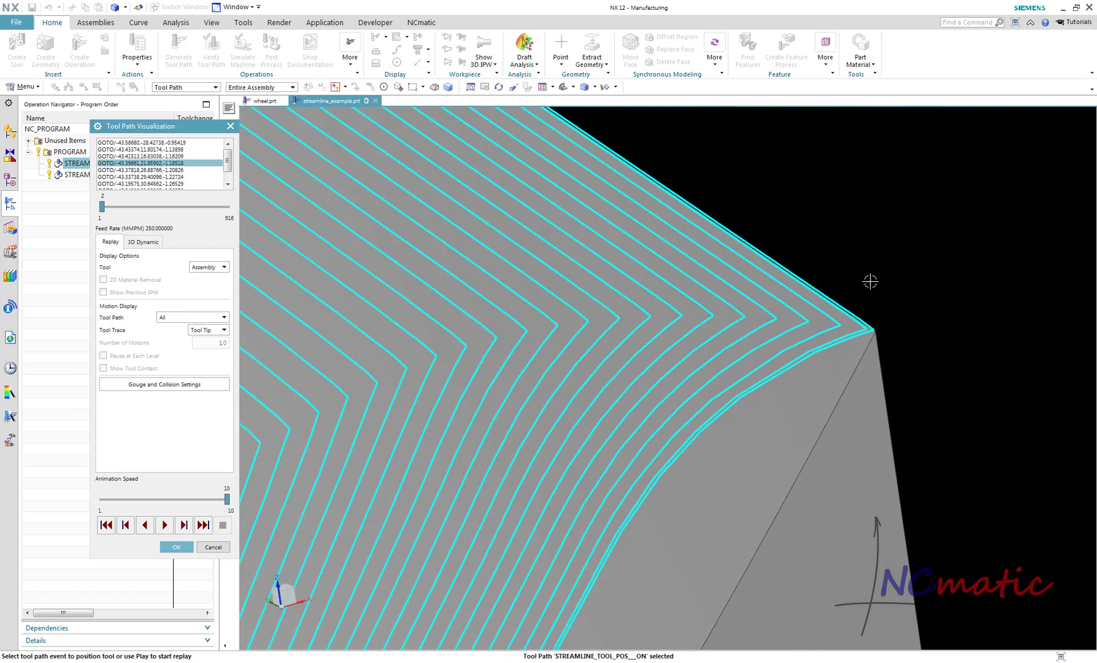
click(828, 292)
scroll(881, 301, down, 5)
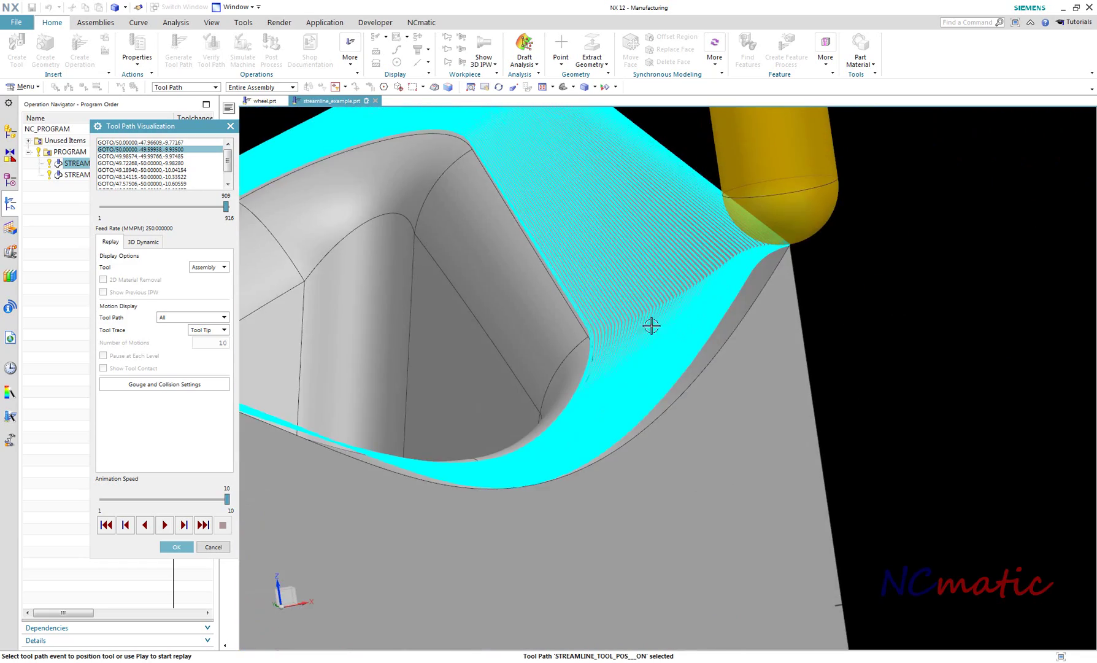
Step: Place the tool on the innermost pass at the pocket edge and examine how the ball tip meets the sloped face
scroll(651, 325, up, 5)
click(578, 279)
scroll(727, 277, down, 5)
middle_drag(727, 277, 527, 331)
scroll(695, 272, up, 5)
scroll(695, 262, up, 3)
Step: Limit the displayed tool path to +/- n Motions, inspect the ball tip's contact with the face, and close the verification
click(212, 318)
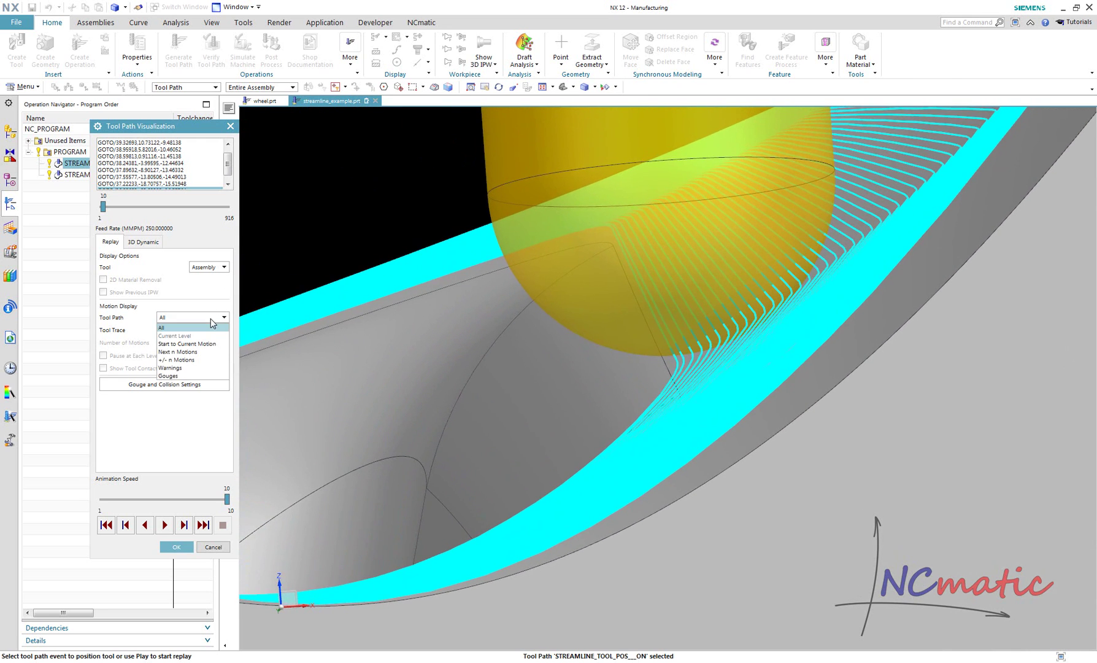
click(206, 360)
middle_drag(675, 387, 623, 345)
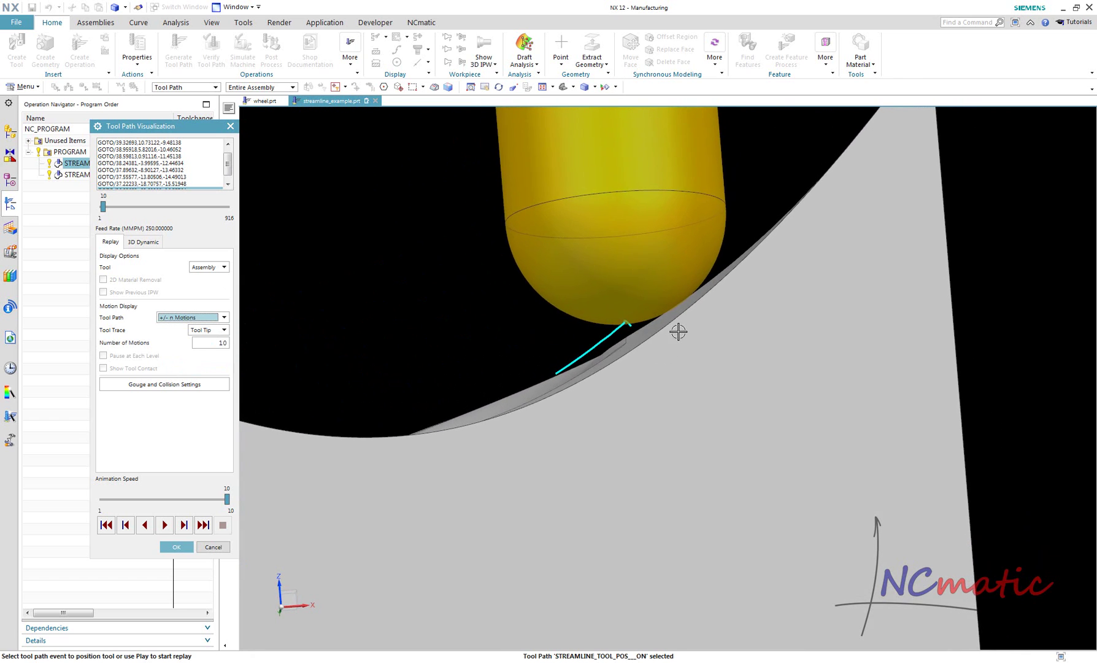
middle_drag(689, 325, 368, 430)
click(171, 548)
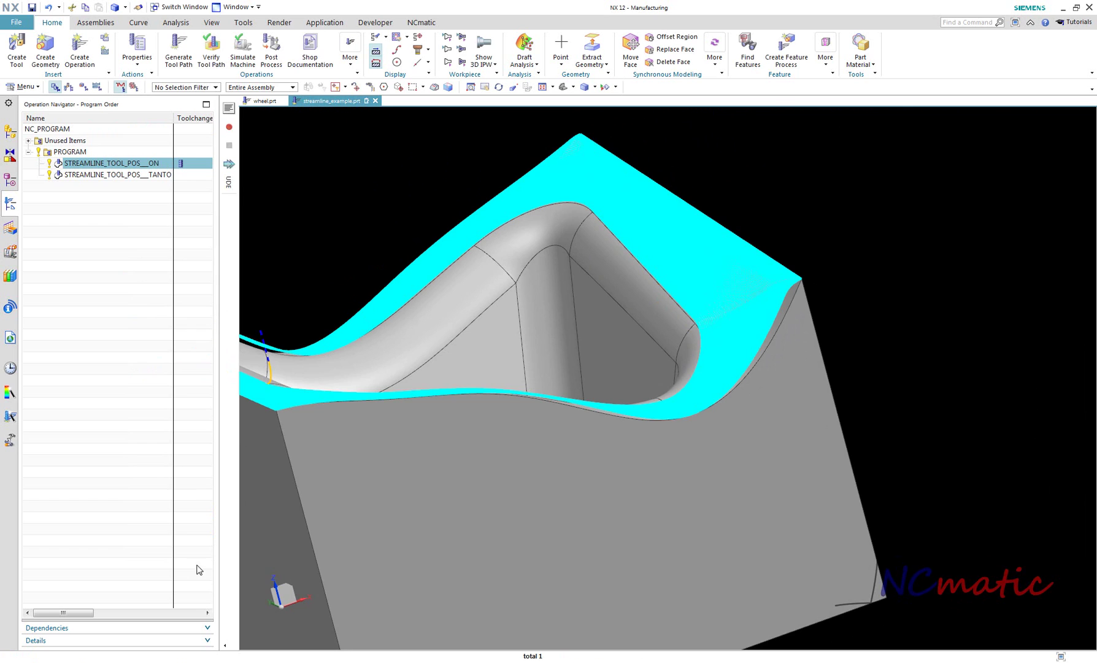
Step: Verify the STREAMLINE_TOOL_POS__TANTO tool path and place the tool on the innermost pass near the pocket corner
click(133, 175)
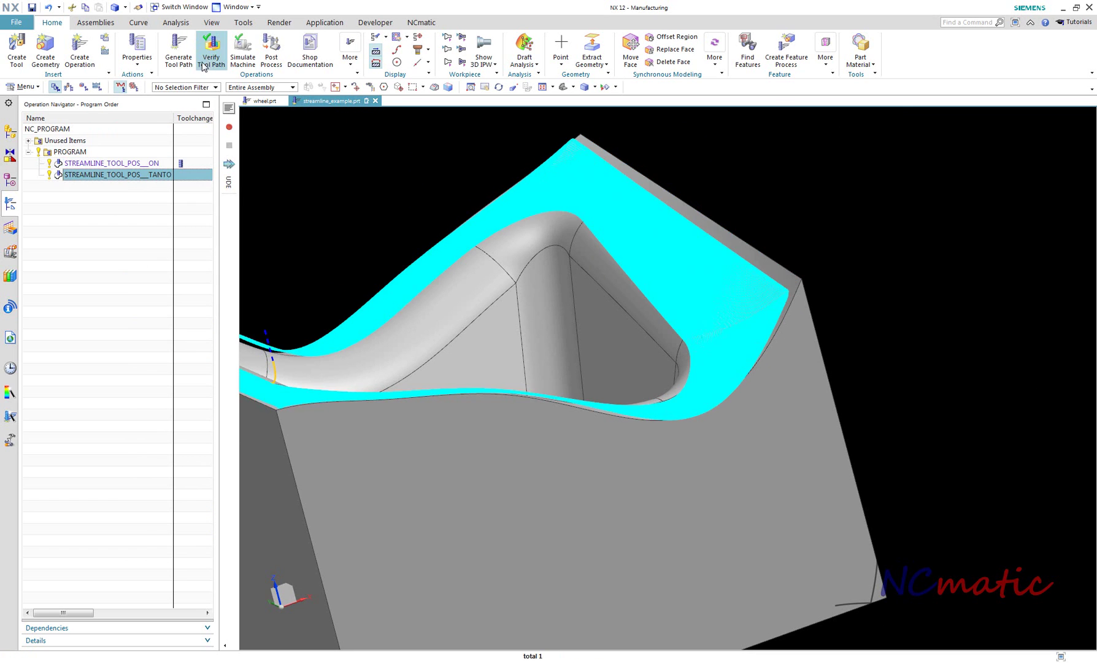
click(211, 56)
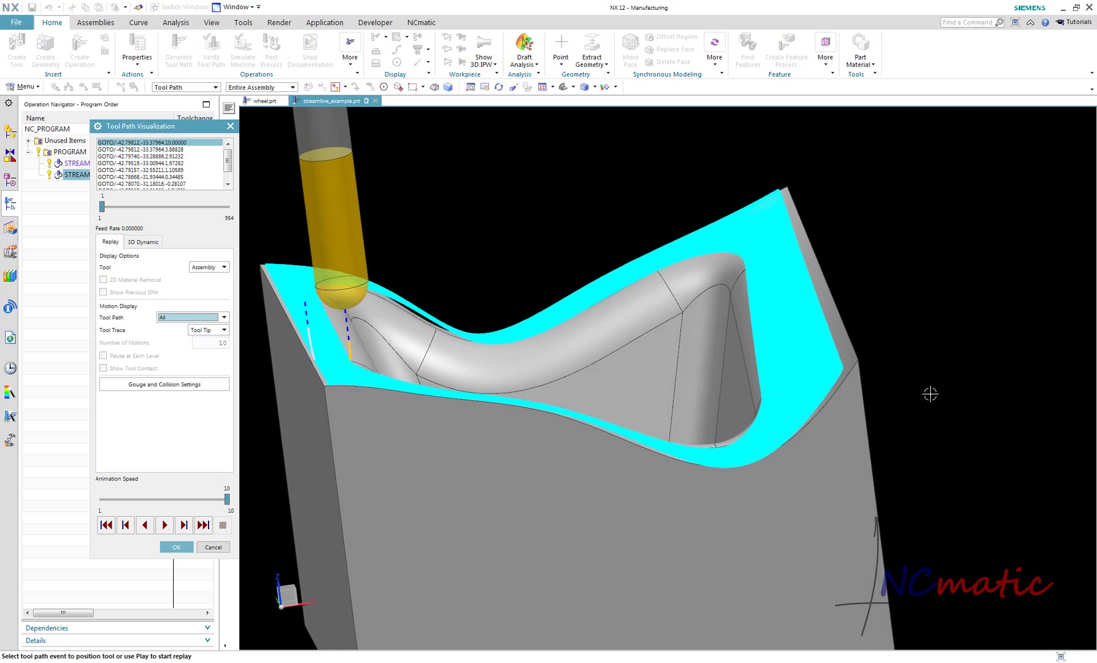
scroll(809, 331, up, 5)
click(804, 345)
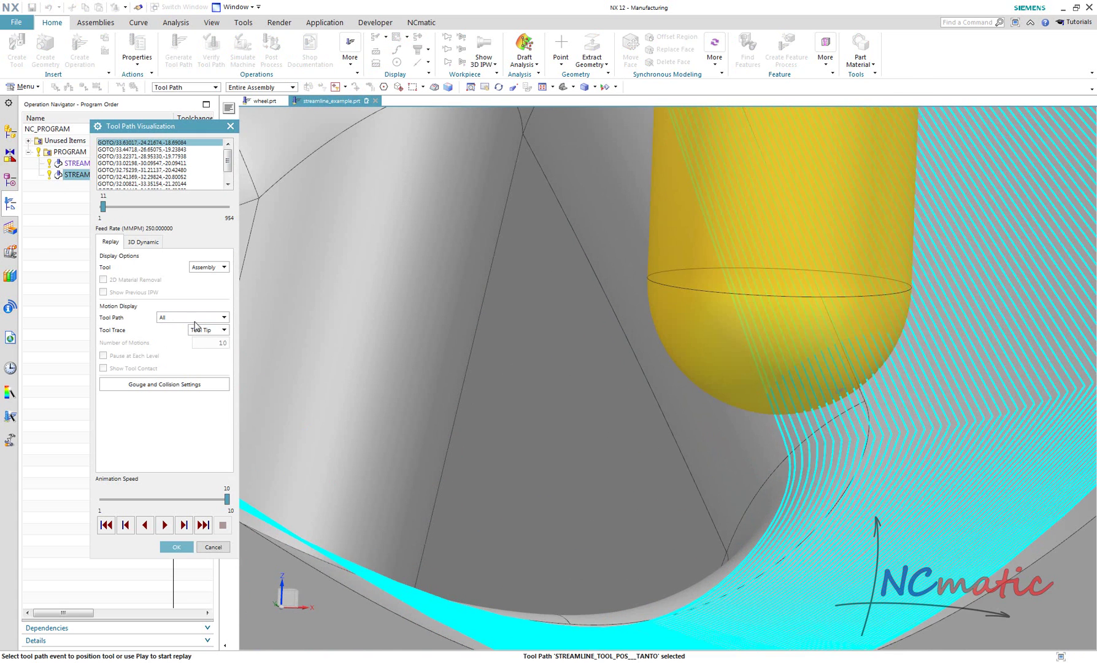
Step: Limit the TANTO tool path display to +/- n Motions and examine where the ball tip contacts the face
click(197, 360)
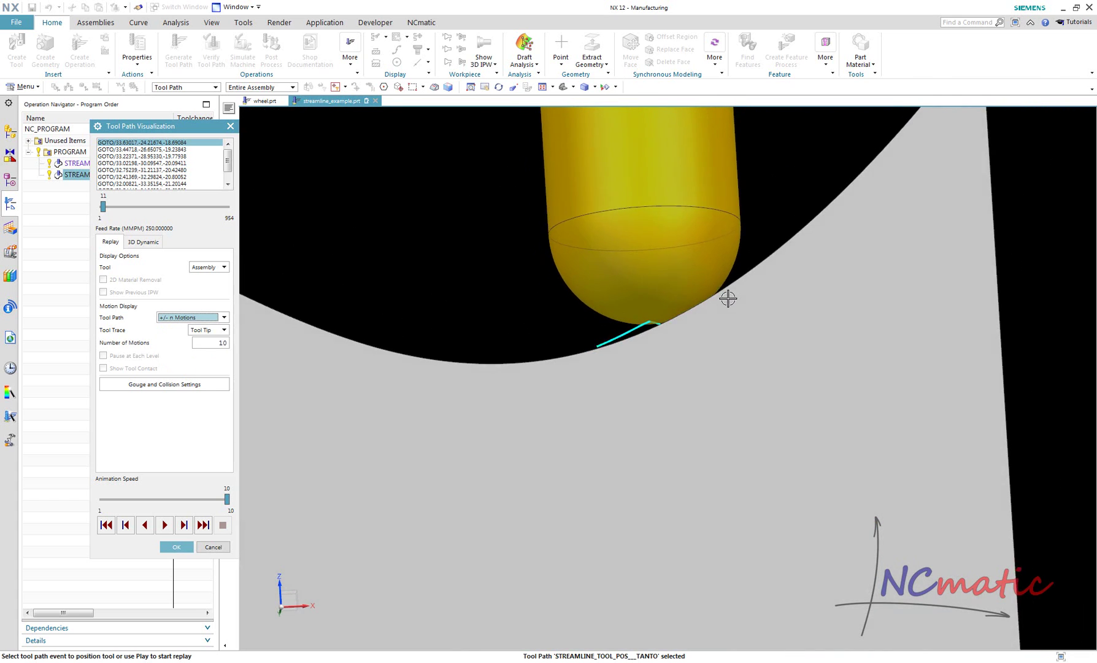
scroll(730, 306, up, 3)
scroll(752, 330, up, 4)
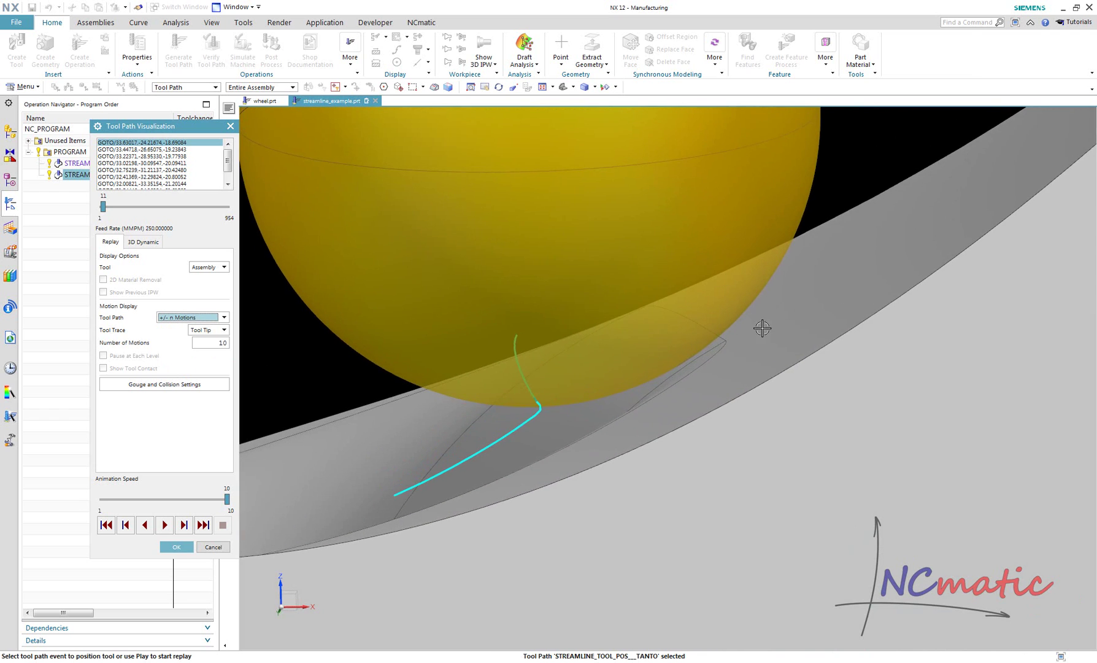
scroll(742, 332, down, 2)
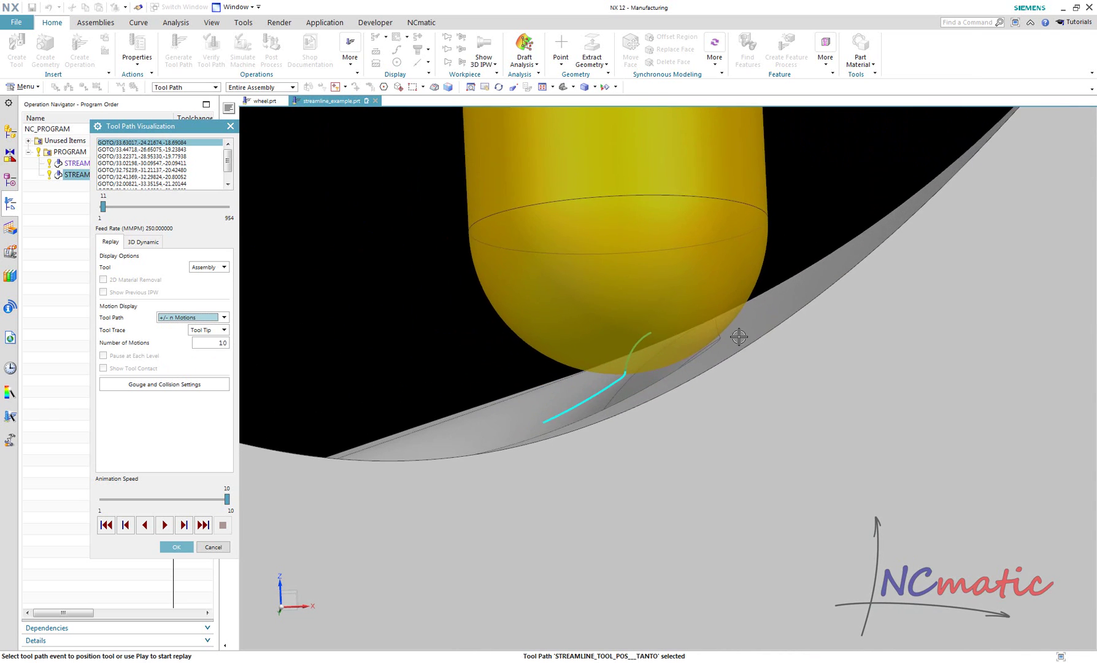
Step: Examine the TANTO ball tip's contact with the sloped face from different angles and close the tool path verification
scroll(735, 331, up, 1)
scroll(736, 341, down, 1)
scroll(730, 336, up, 1)
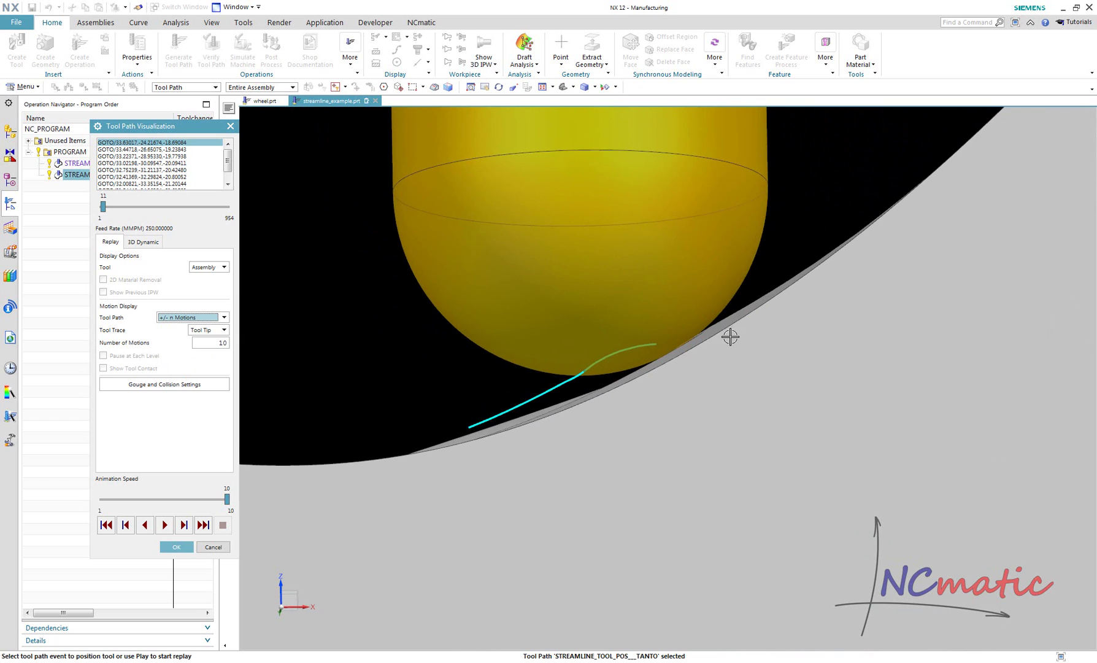
scroll(723, 335, up, 1)
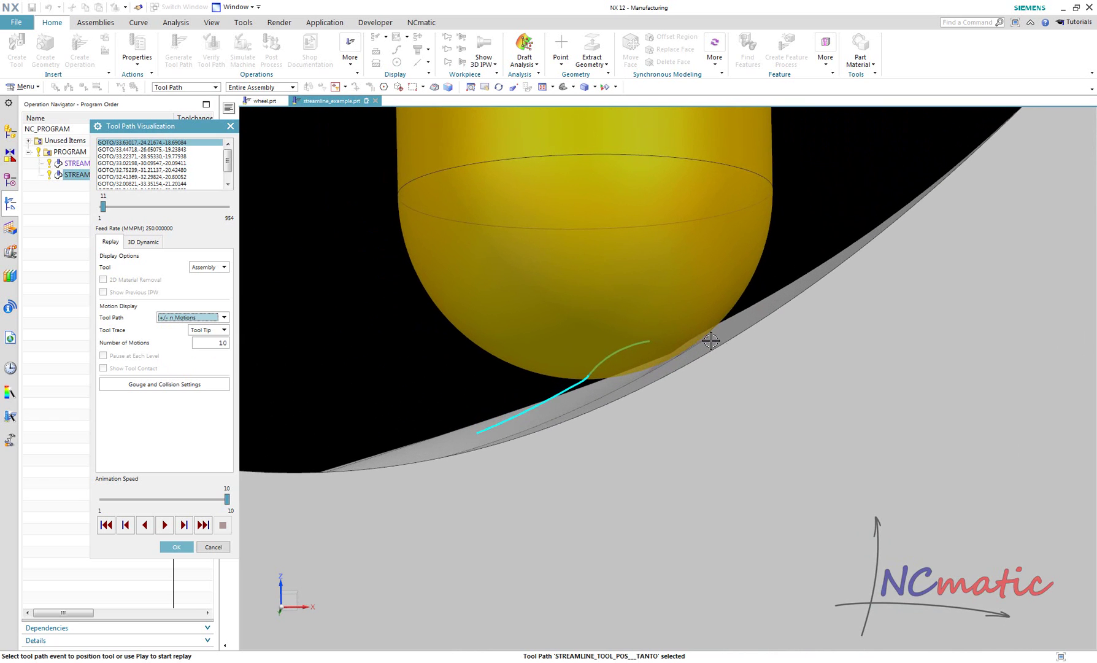
mouse_move(730, 326)
middle_down()
mouse_move(747, 316)
mouse_move(741, 358)
middle_up()
scroll(803, 391, up, 4)
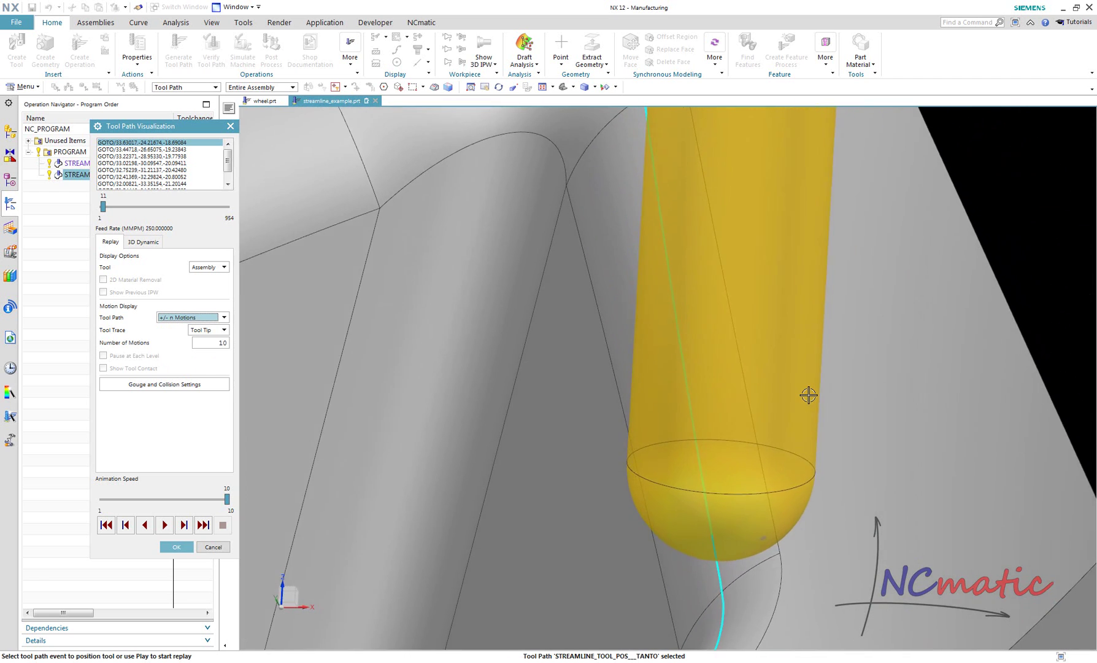
scroll(808, 395, down, 5)
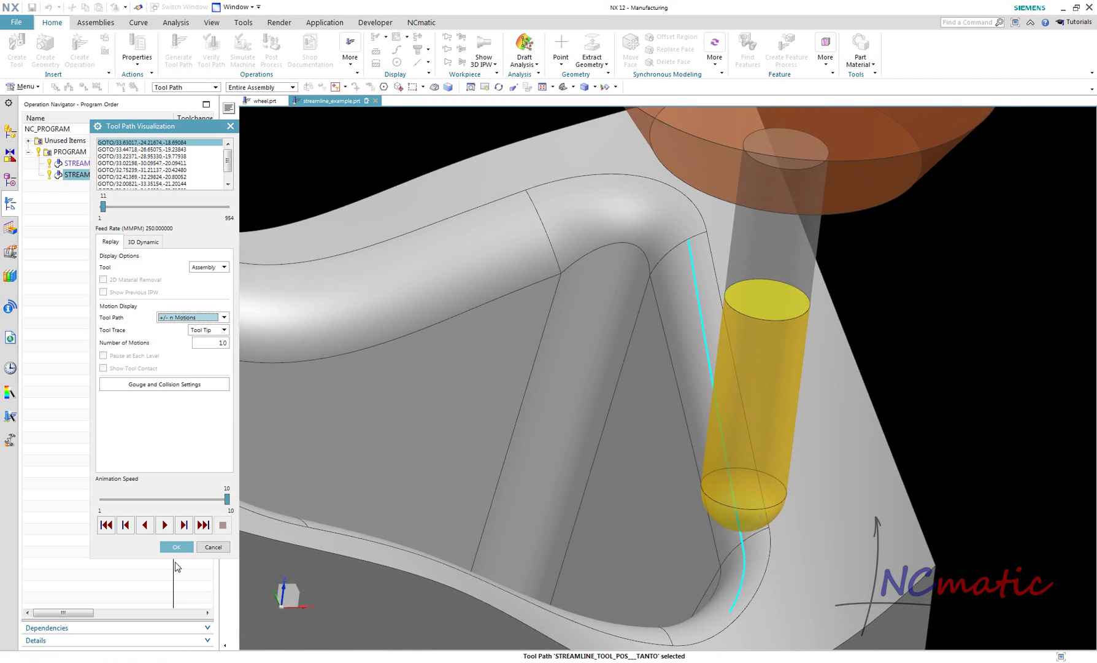
click(177, 546)
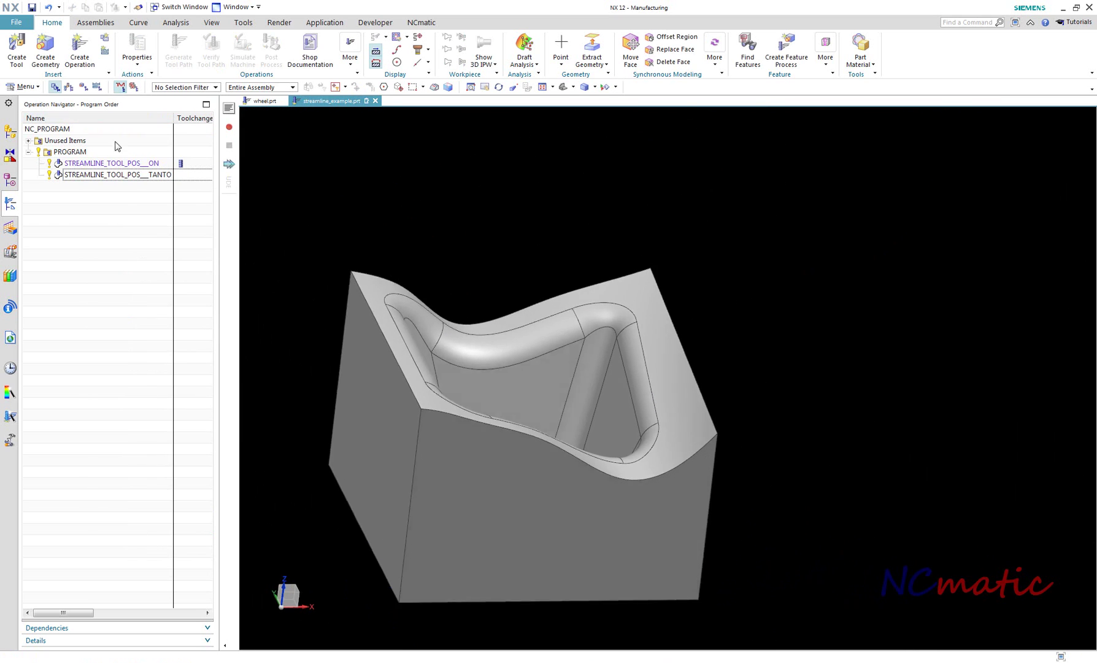
Step: Display the STREAMLINE_TOOL_POS__ON and STREAMLINE_TOOL_POS__TANTO tool paths in turn to compare them
click(149, 165)
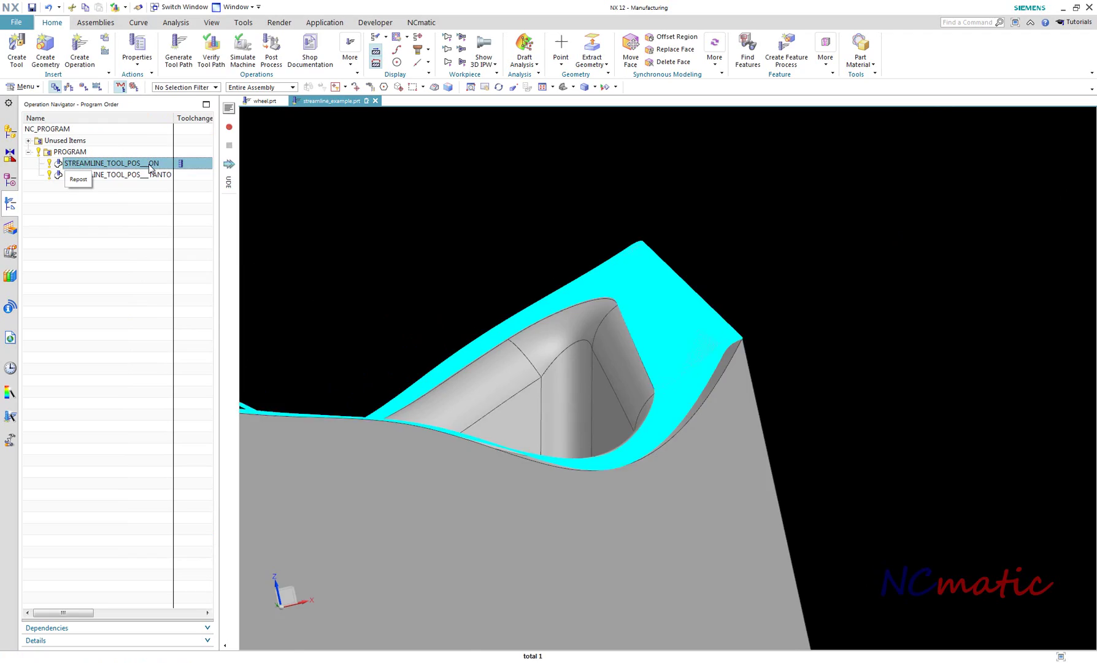
key(Down)
key(Up)
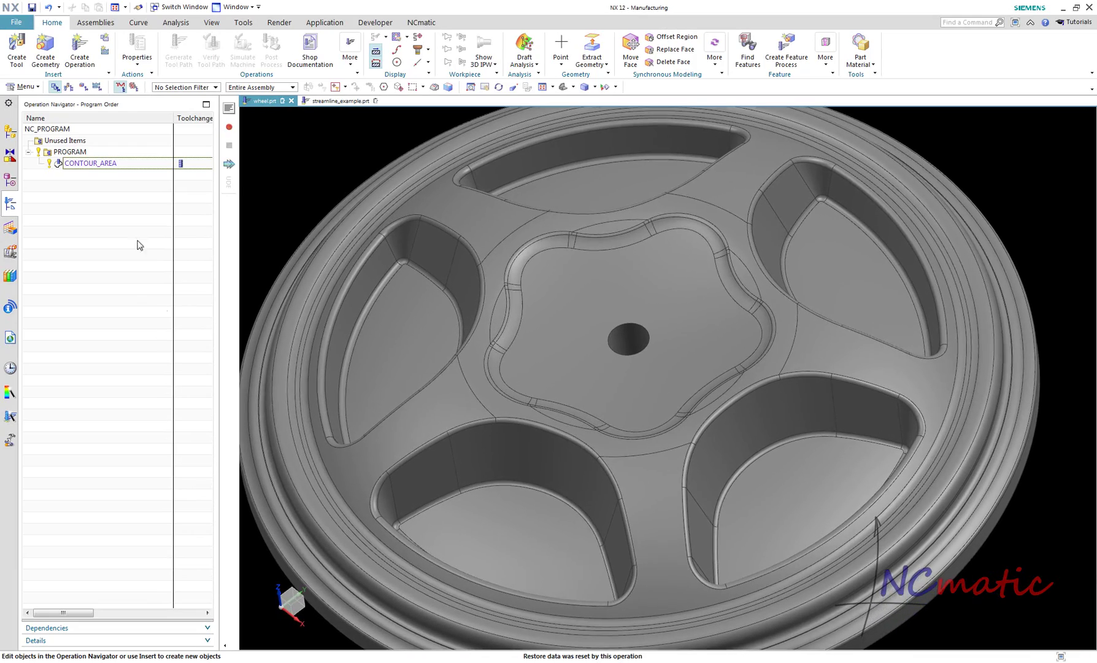
Step: Display the CONTOUR_AREA tool path in wheel.prt and examine its corners and the passes around the centre hole
click(140, 164)
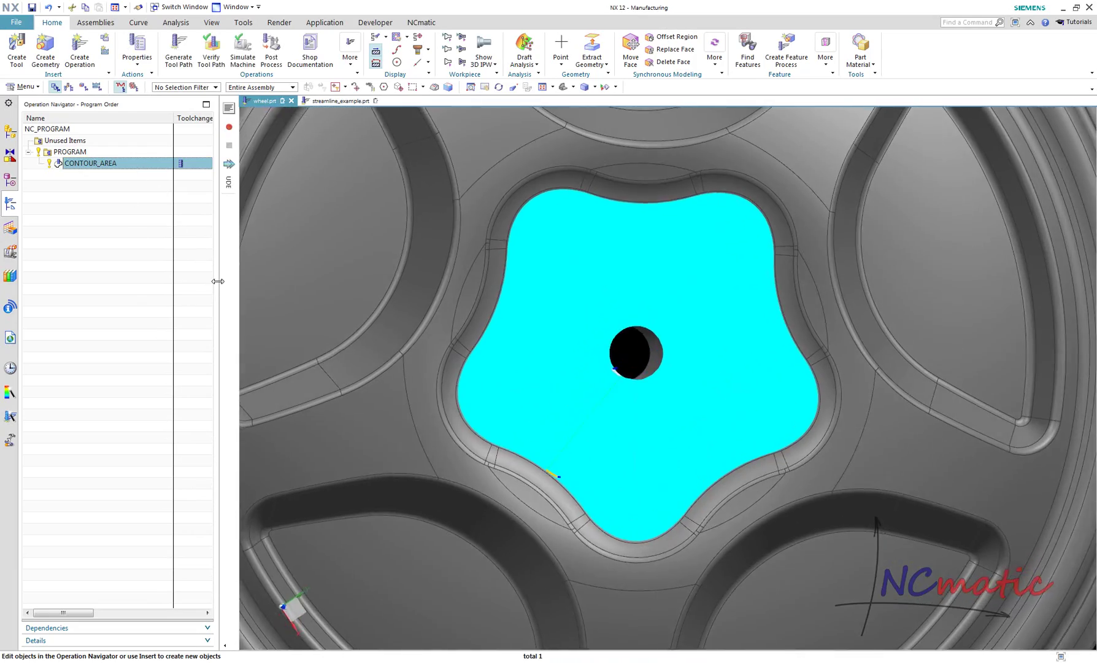
scroll(631, 355, up, 5)
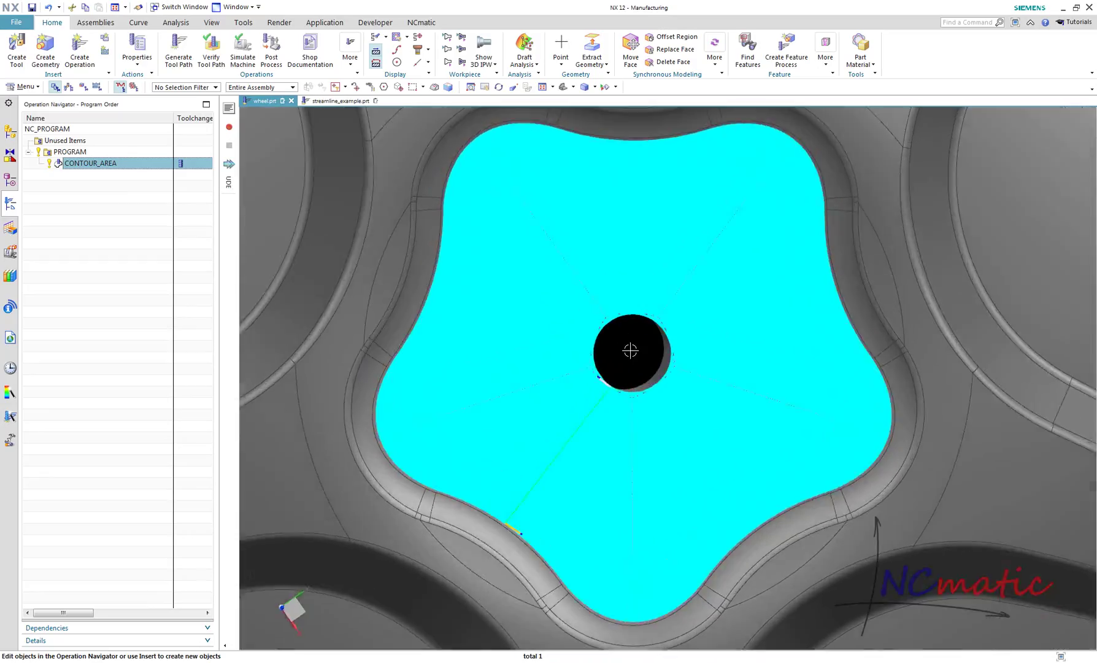
scroll(595, 299, down, 3)
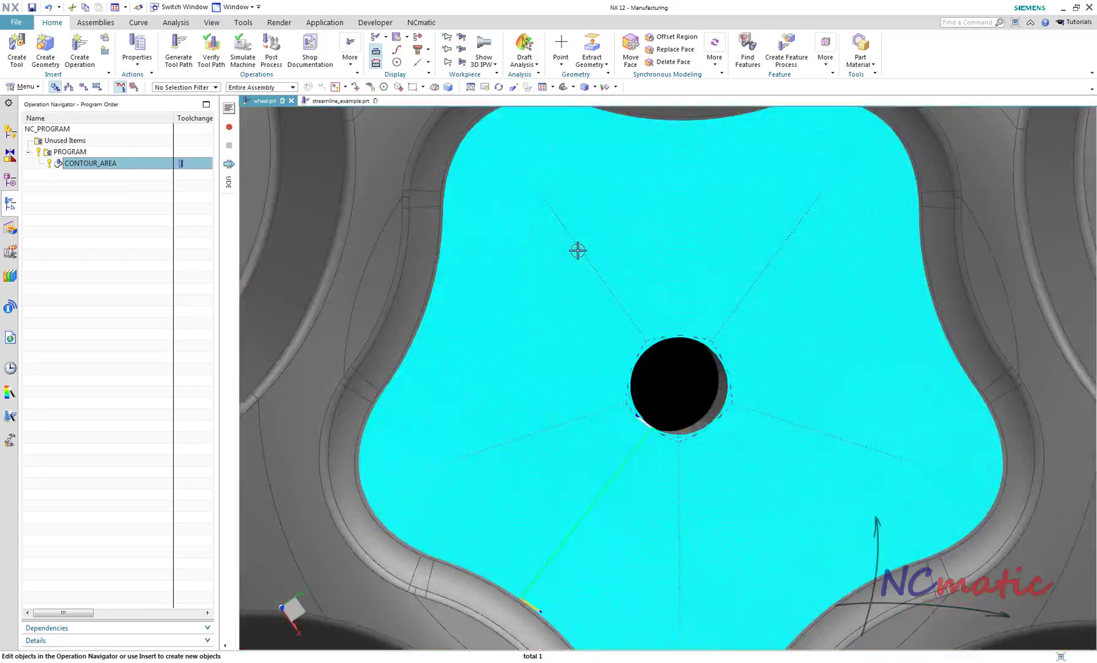
scroll(583, 265, up, 5)
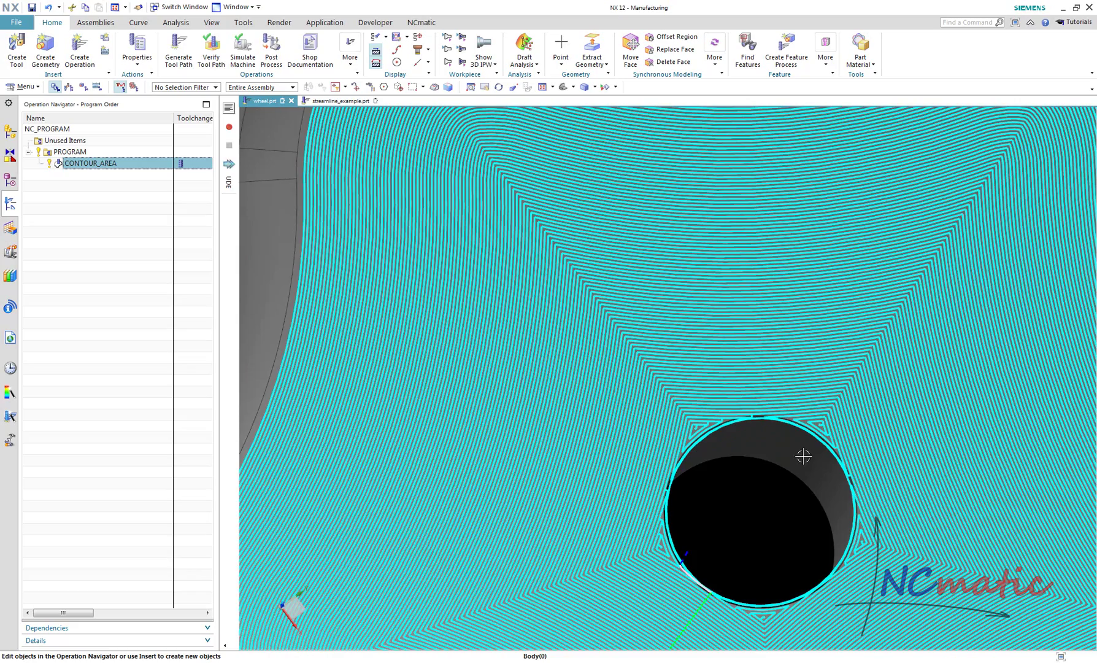
scroll(805, 458, up, 5)
scroll(726, 391, down, 5)
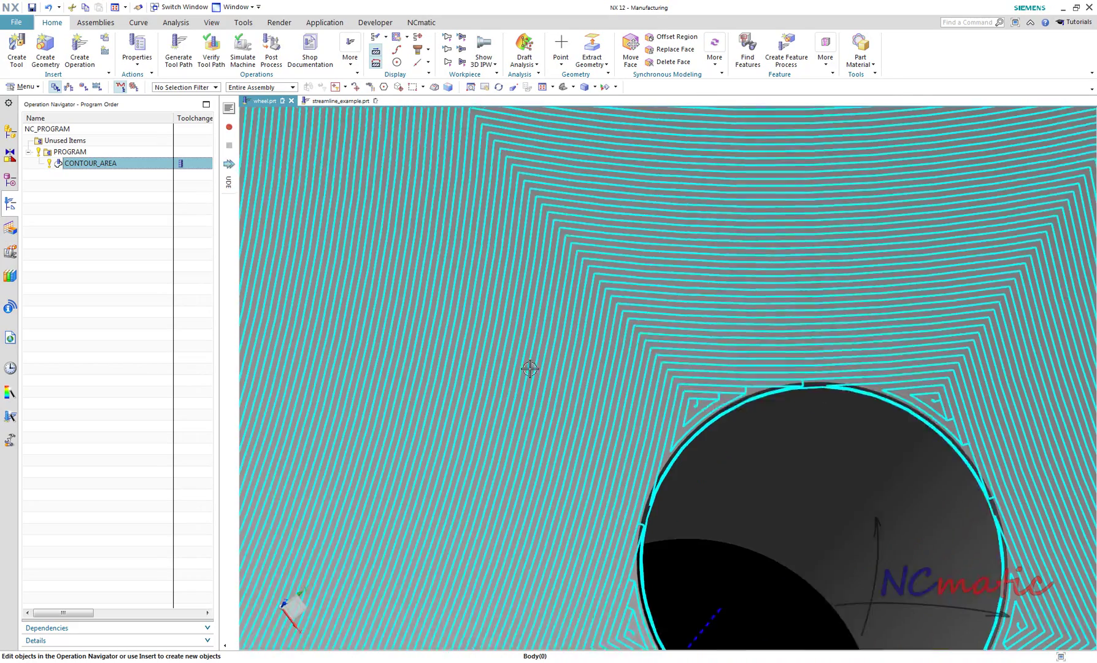
Step: Set the CONTOUR_AREA operation's corner smoothing to All Passes and regenerate its tool path
double_click(122, 164)
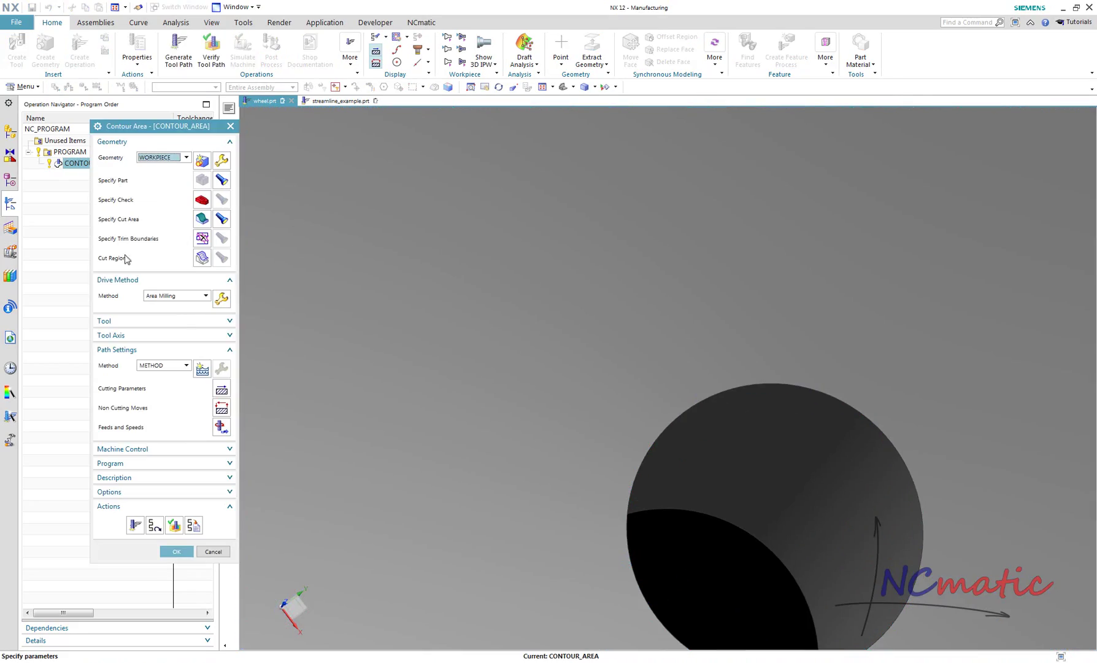
click(221, 391)
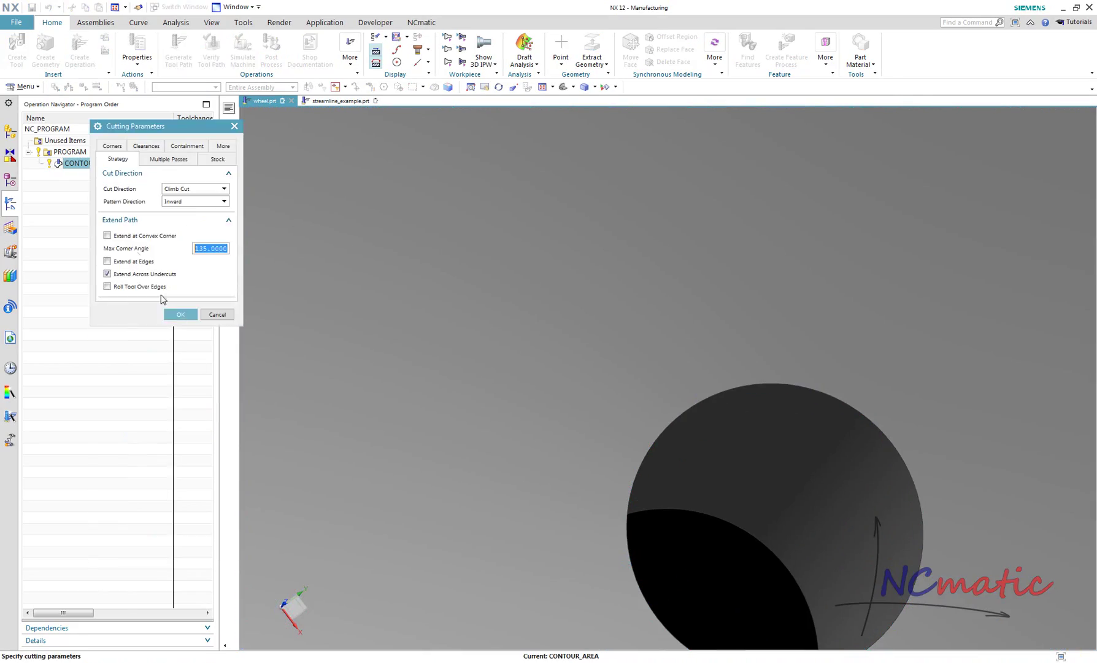
click(112, 147)
click(178, 189)
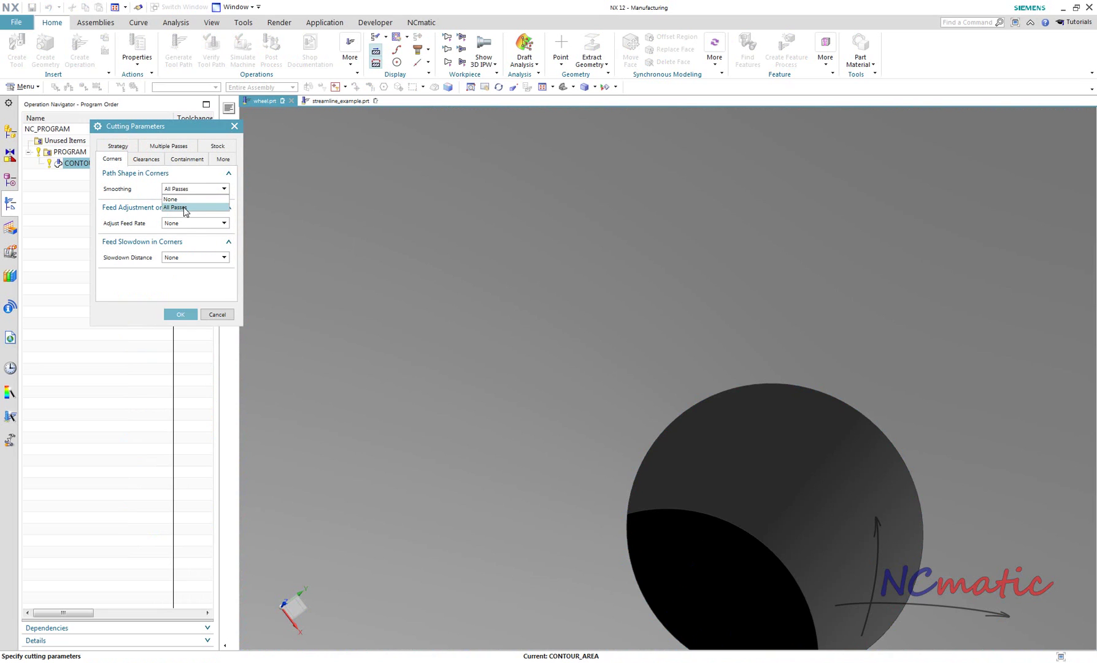
click(174, 201)
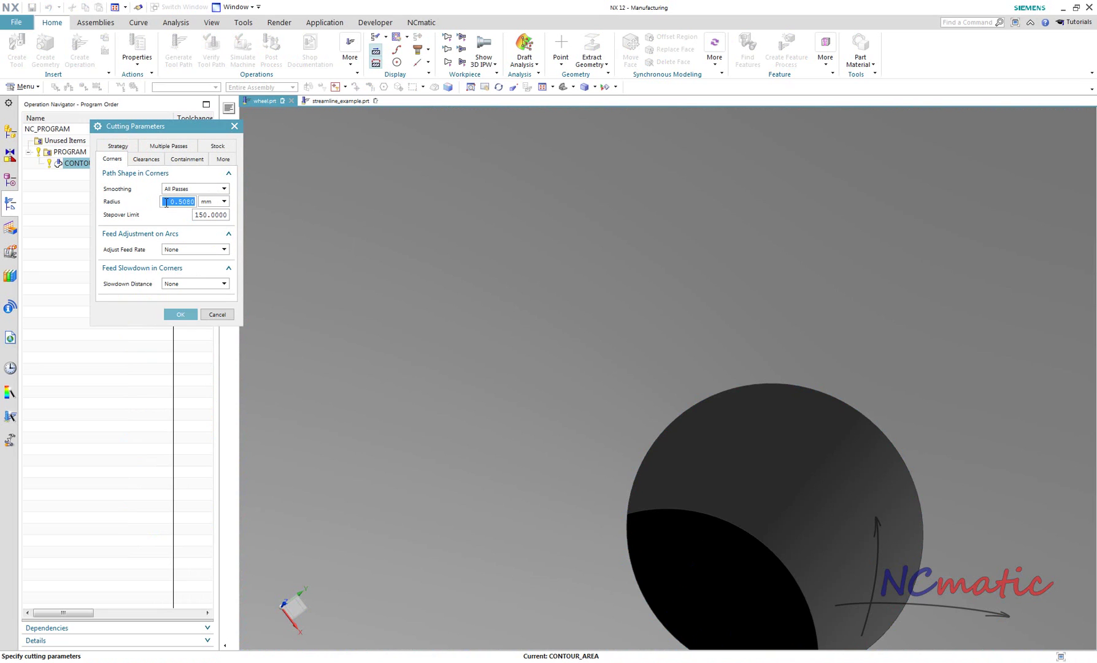
click(181, 315)
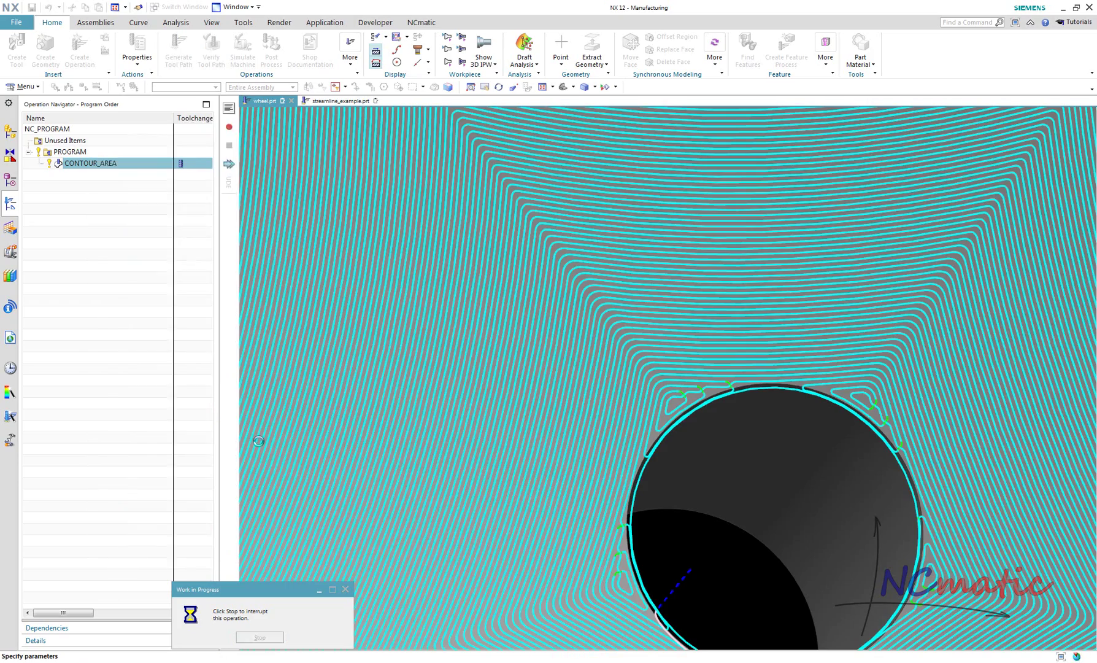
Step: Inspect the regenerated passes at the corners and around the centre hole, and accept the CONTOUR_AREA operation
scroll(659, 501, down, 5)
scroll(700, 524, up, 8)
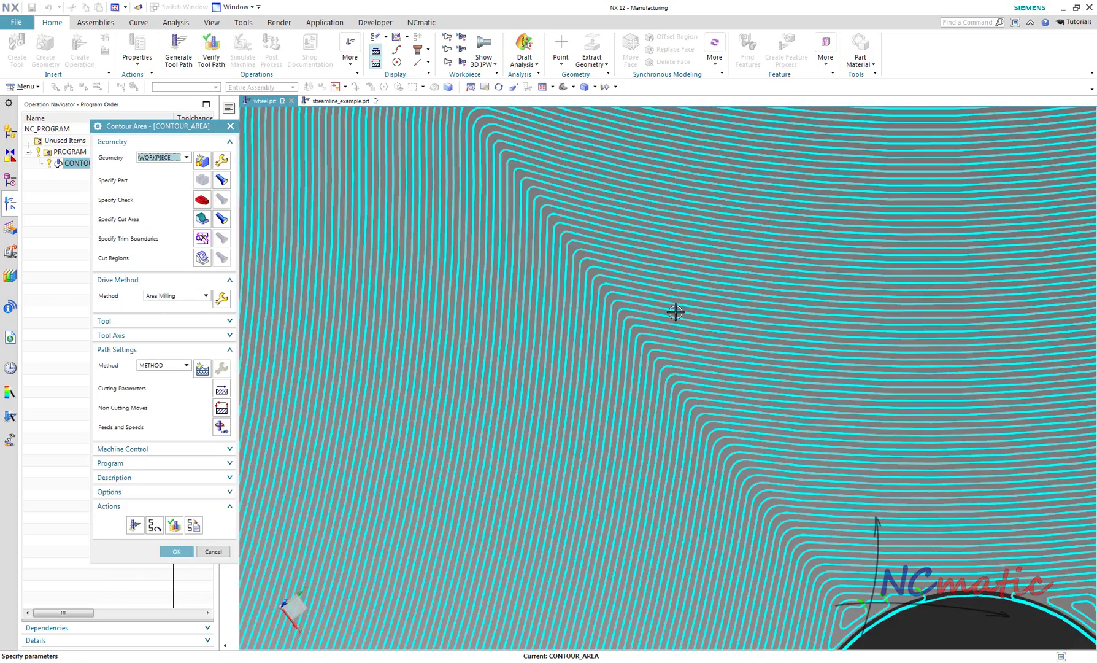
scroll(643, 339, down, 3)
scroll(728, 443, up, 5)
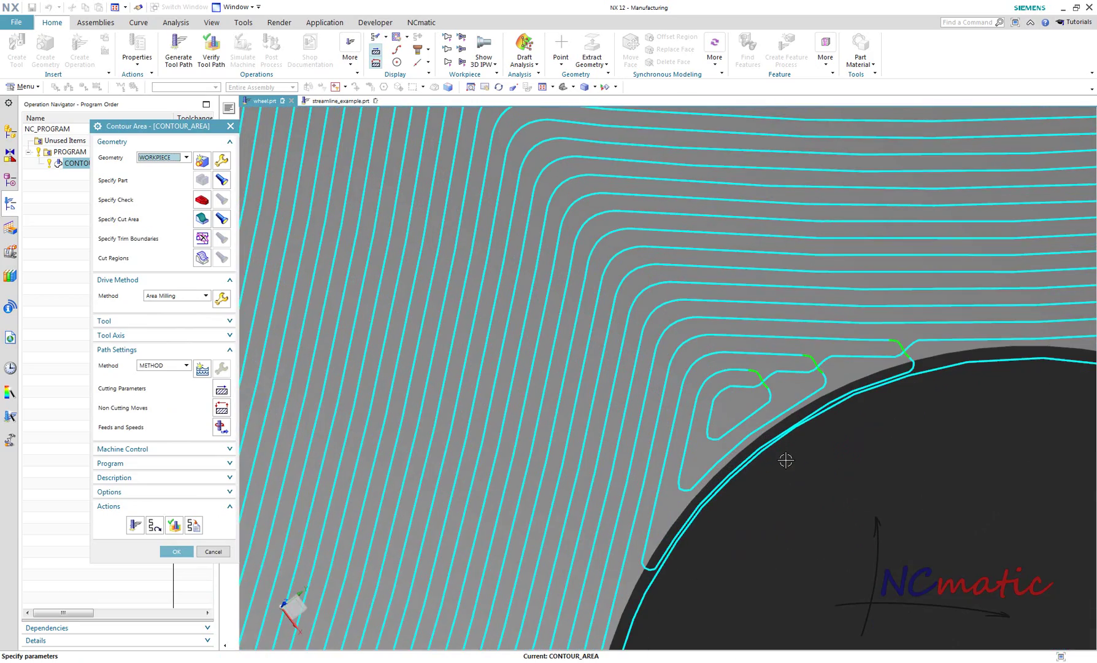
click(175, 550)
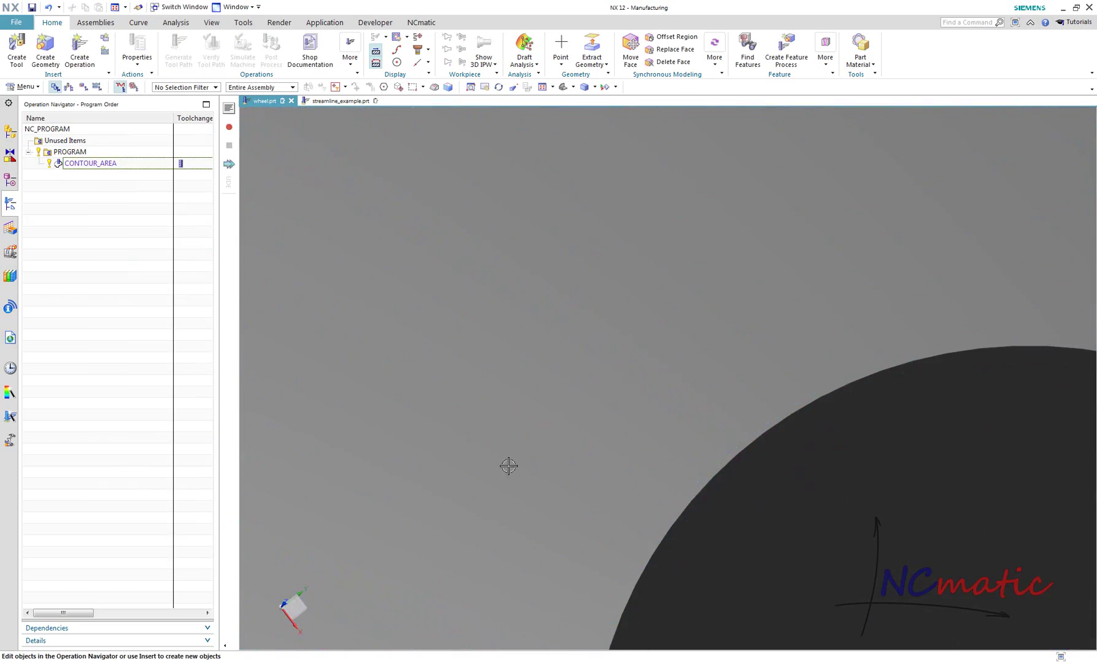
Step: Create a mill_contour STREAMLINE operation in PROGRAM with the BALL_MILL tool and WORKPIECE geometry
scroll(685, 443, down, 6)
scroll(656, 371, down, 5)
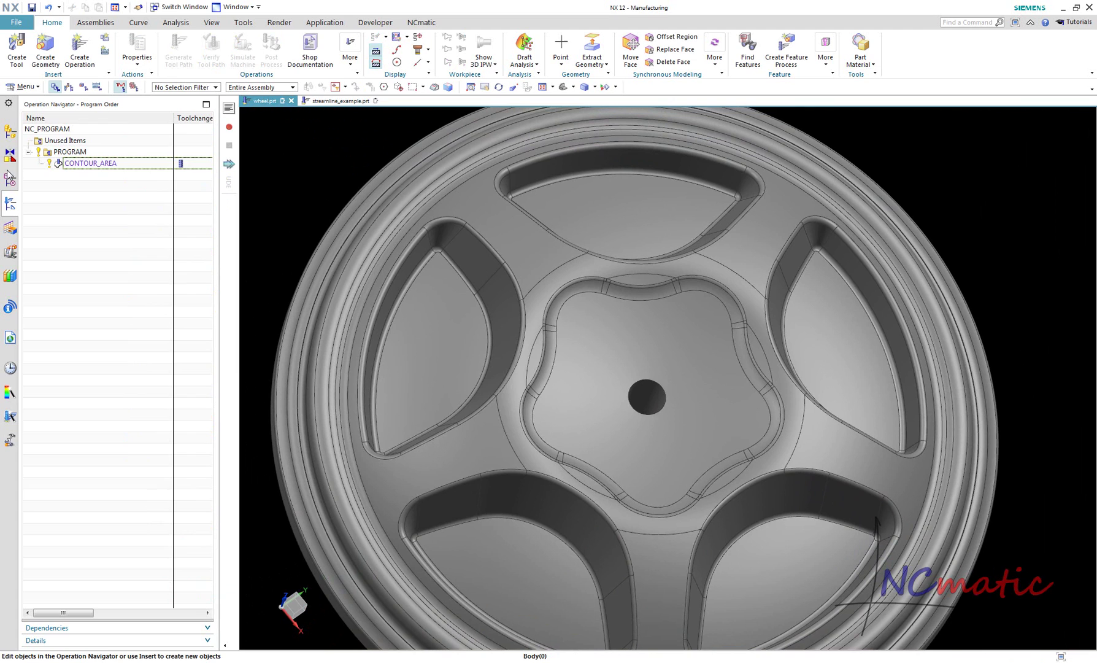
click(72, 62)
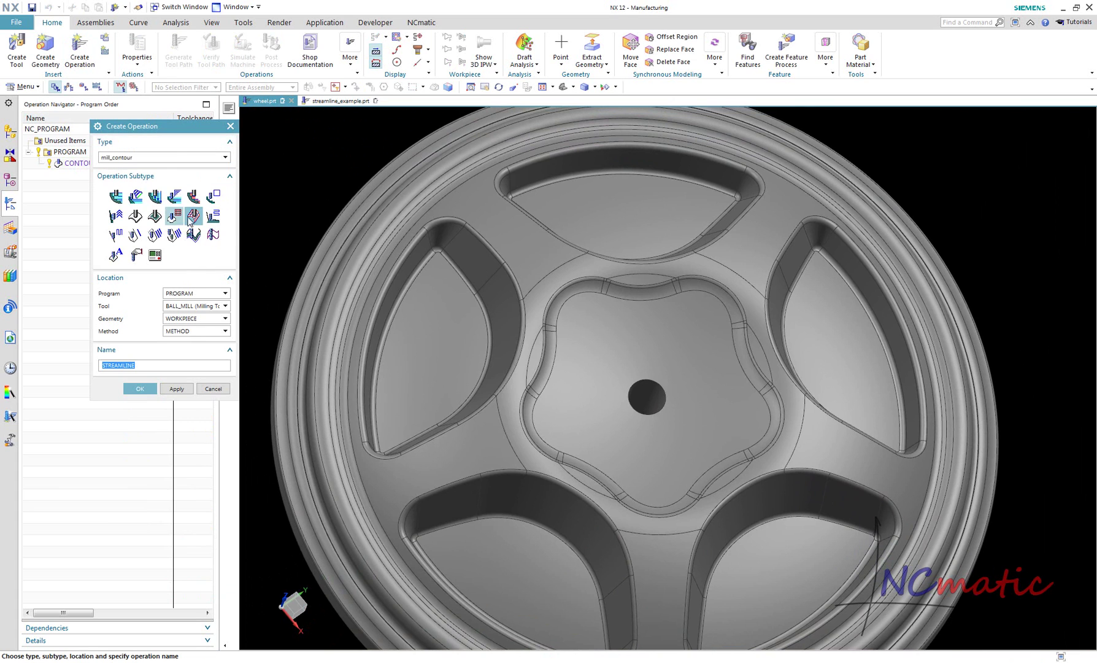
click(140, 389)
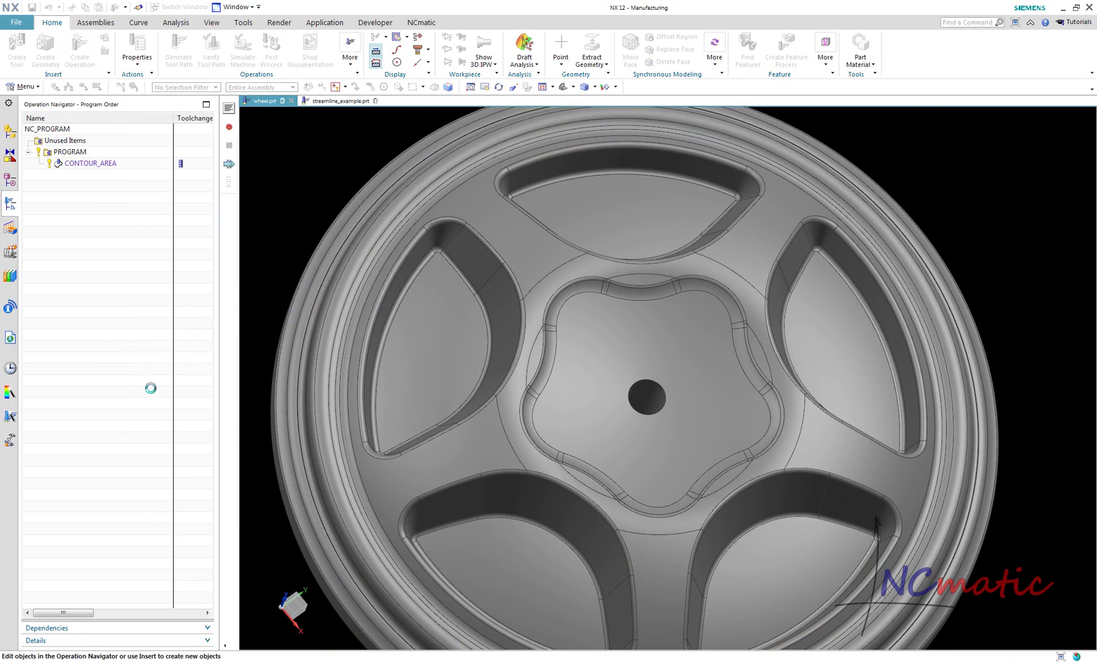
Step: Specify the wheel's star-shaped centre face as the cut area and try to generate the tool path
click(202, 220)
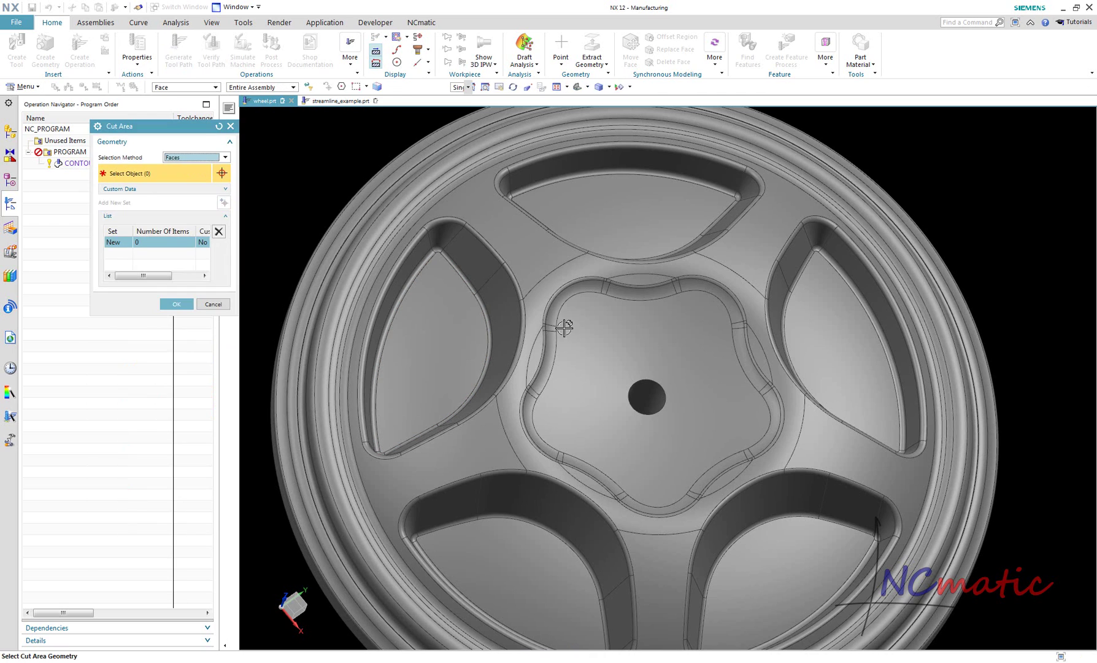
click(560, 348)
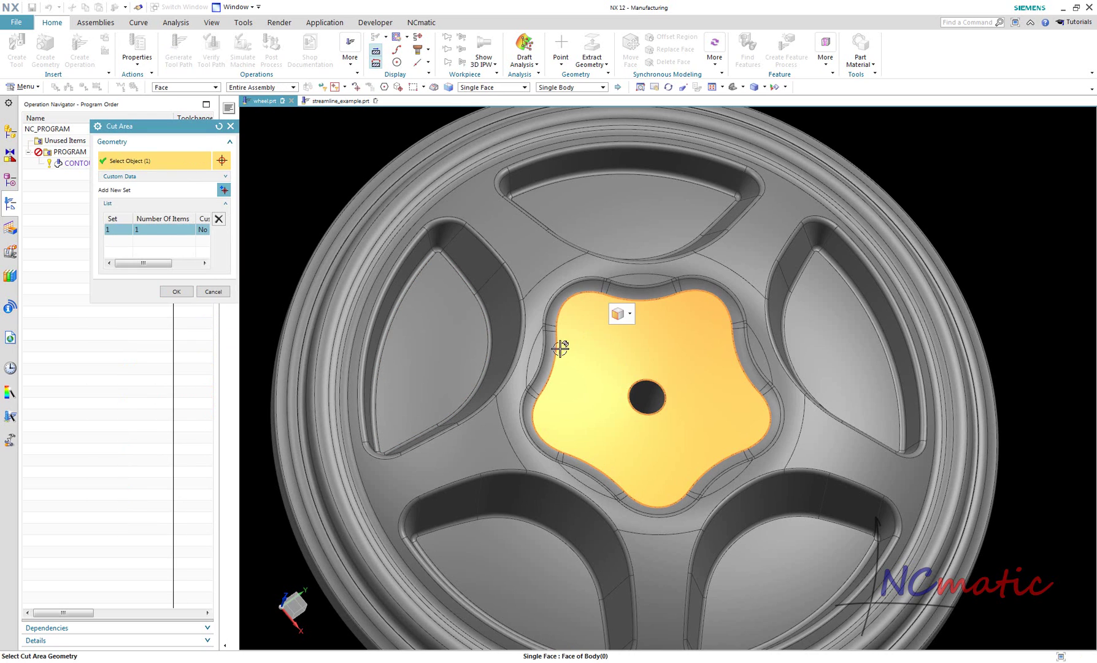
click(177, 291)
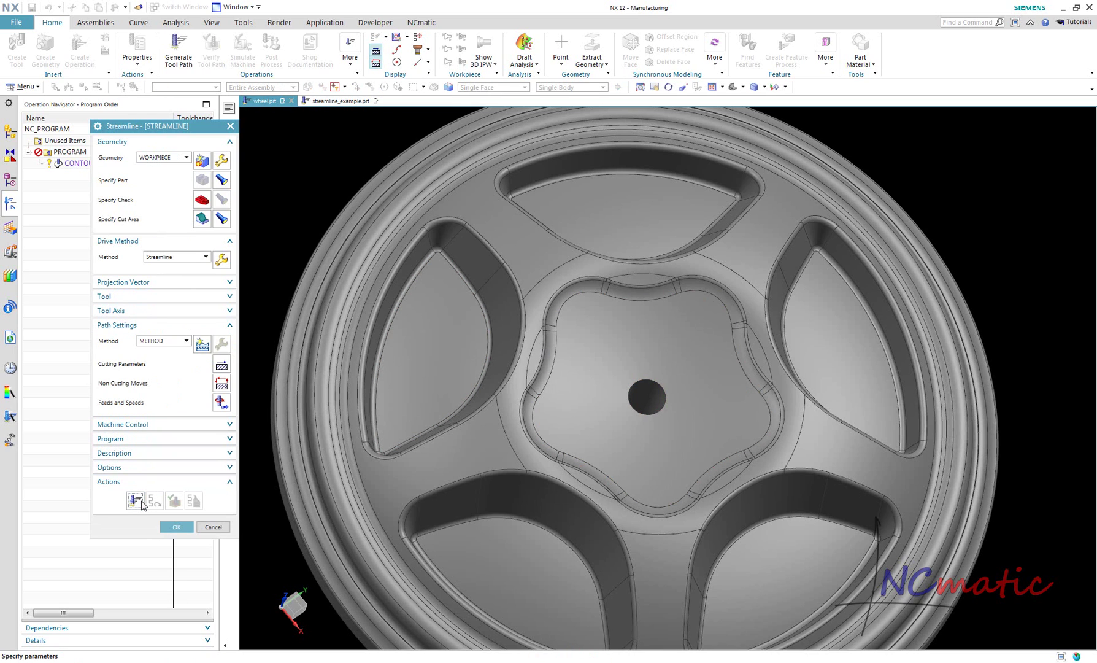
click(136, 500)
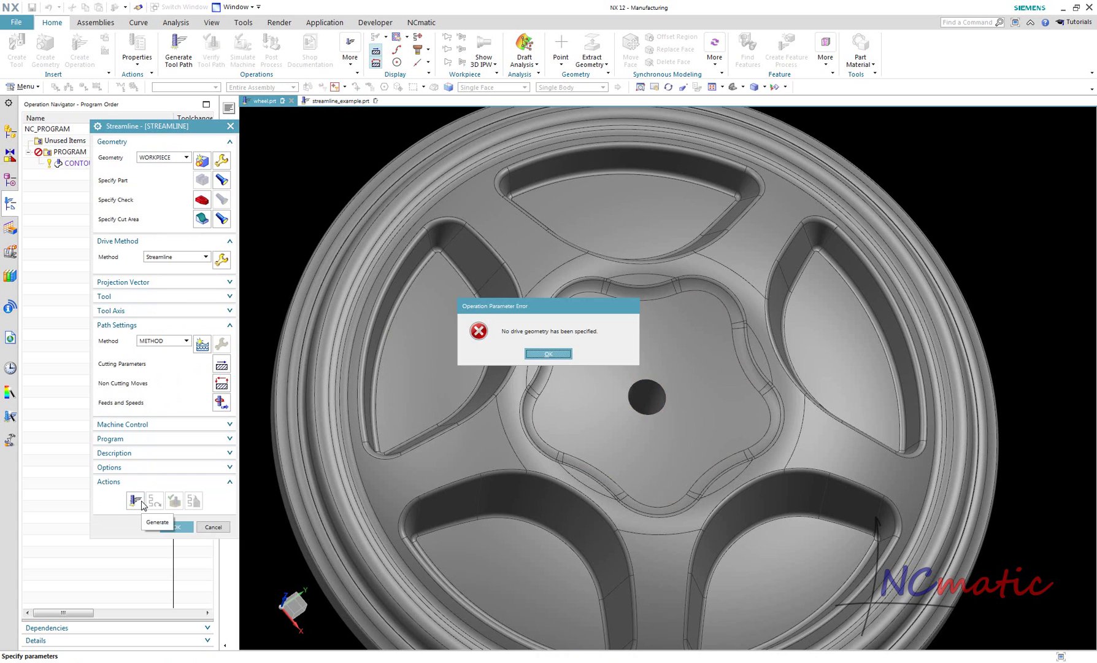
click(548, 354)
Step: Define two flow curves for the streamline drive method: the centre hole's edge and the star-shaped face's outline
click(226, 260)
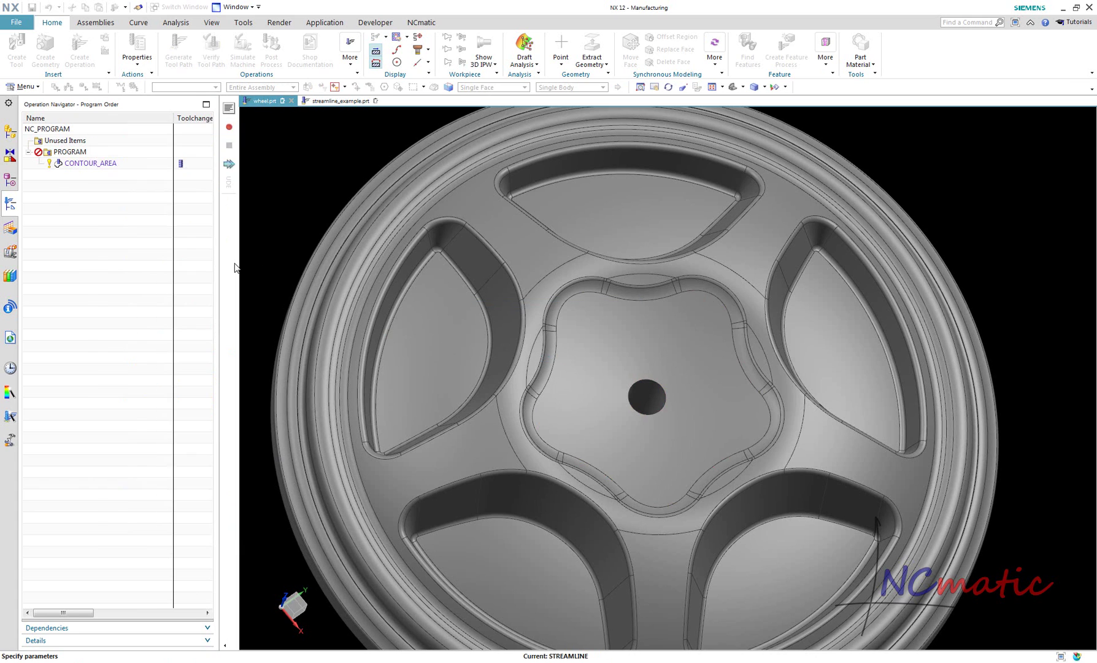
click(140, 248)
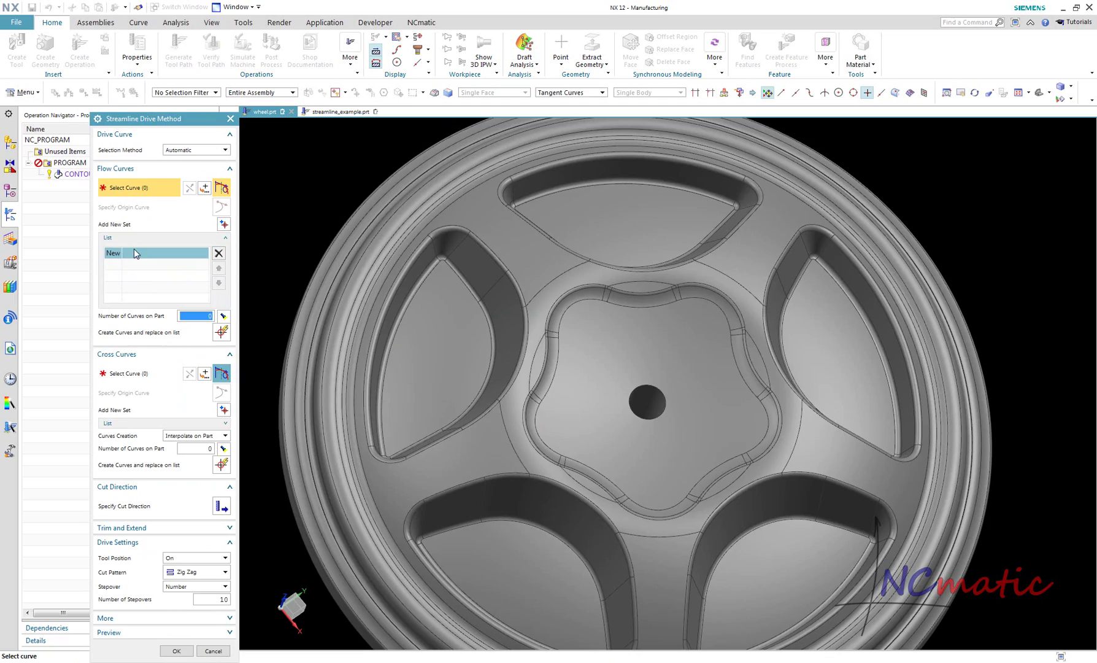
middle_drag(675, 393, 632, 380)
scroll(601, 356, up, 5)
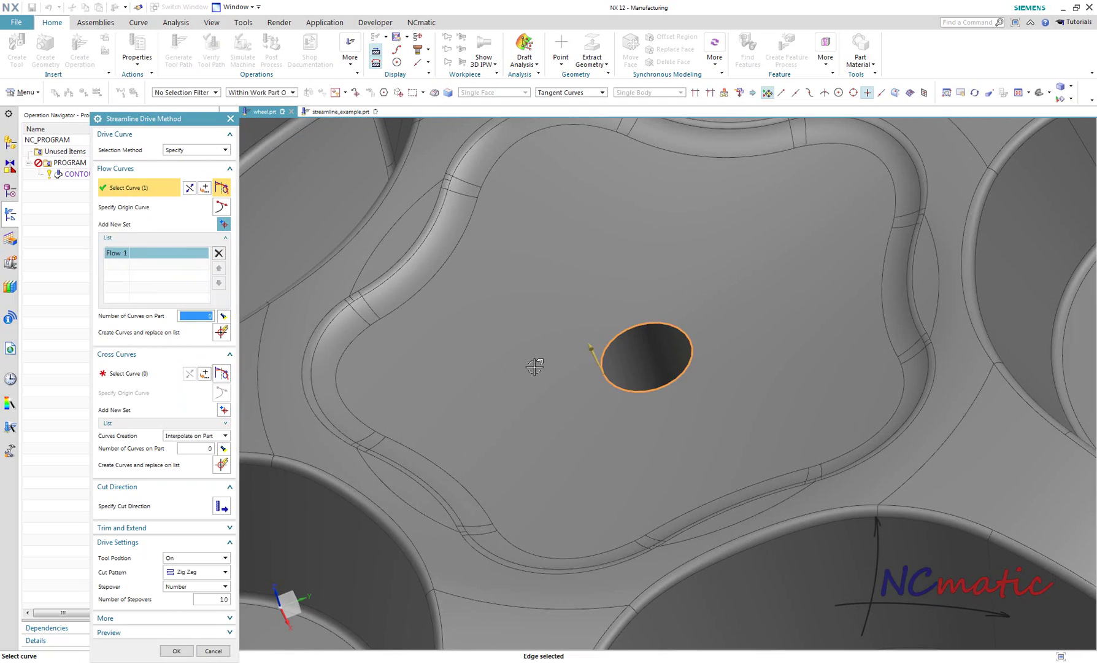
scroll(521, 363, down, 4)
click(224, 225)
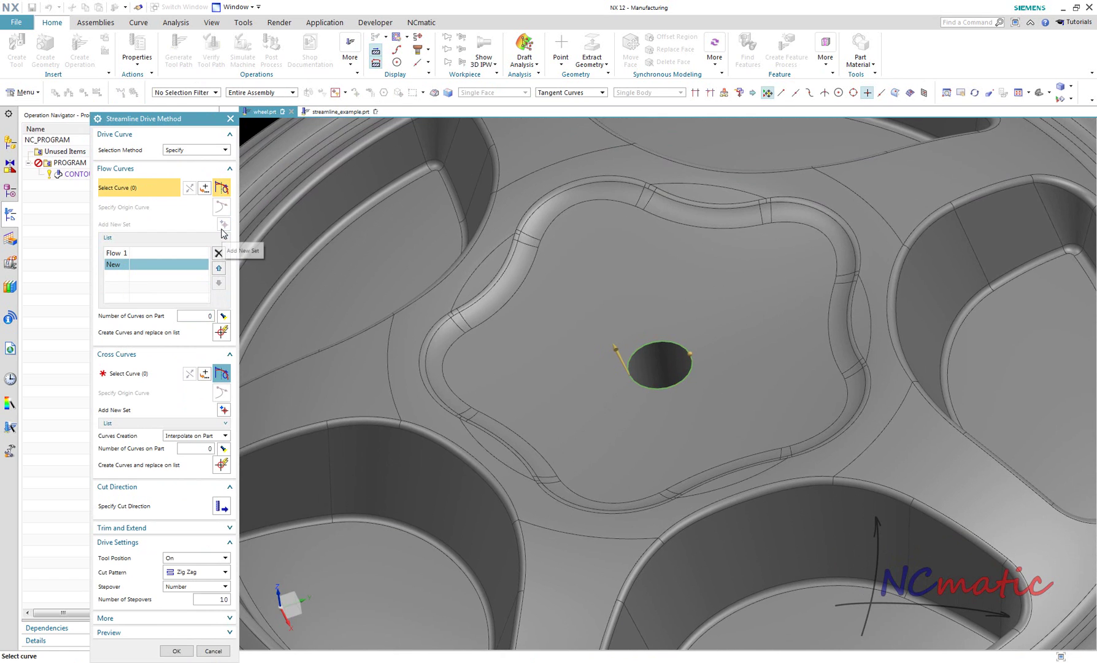
click(460, 338)
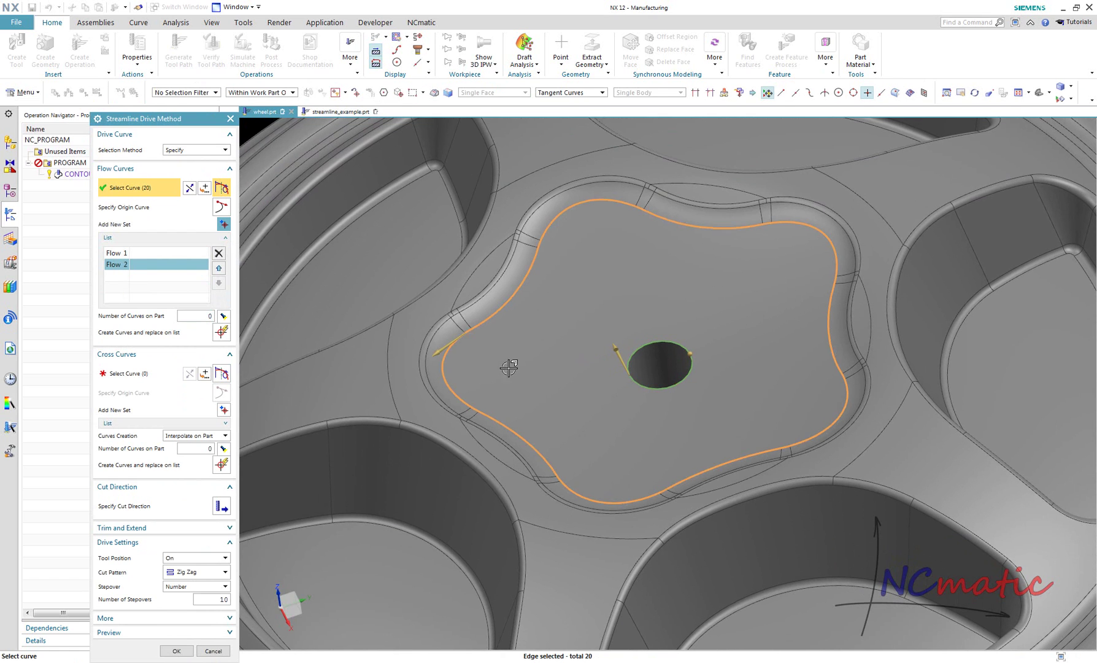
Step: Set the short edge at the star's nearby corner blend as the origin curve of the star-outline flow set
scroll(510, 367, down, 2)
scroll(629, 401, up, 3)
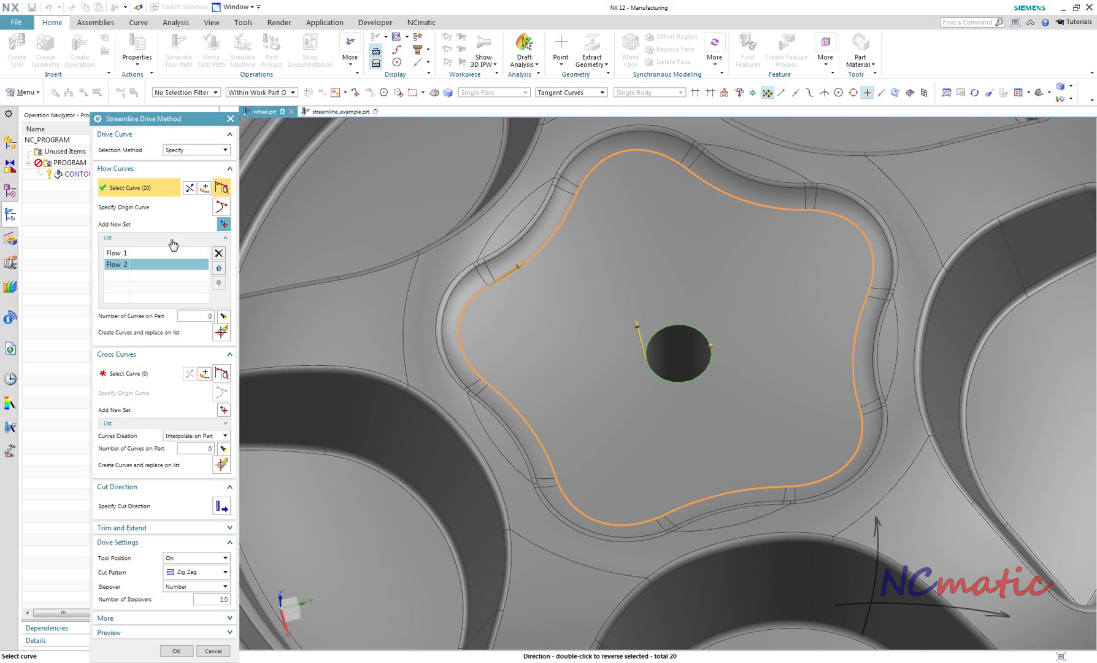
click(164, 211)
scroll(497, 374, up, 2)
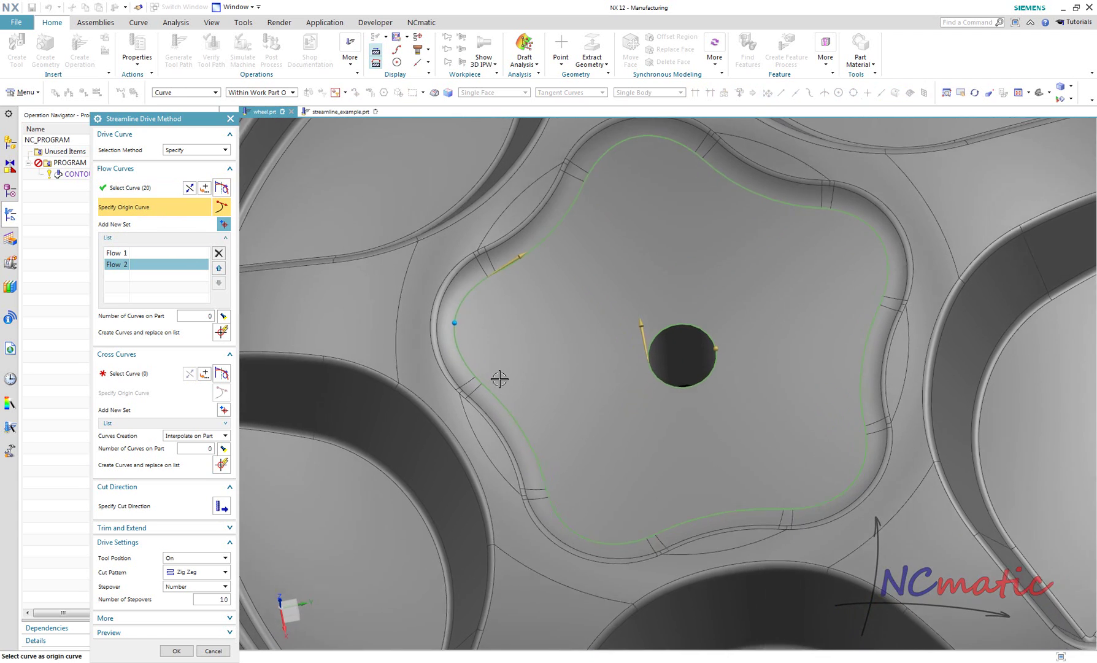
scroll(497, 377, up, 4)
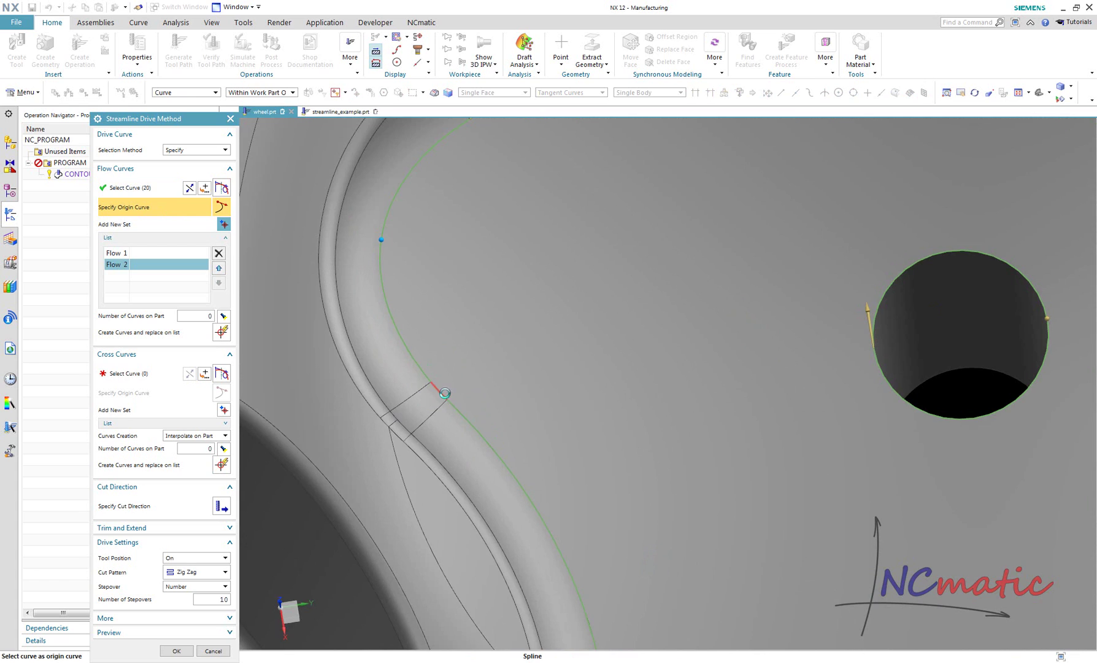
scroll(525, 374, down, 4)
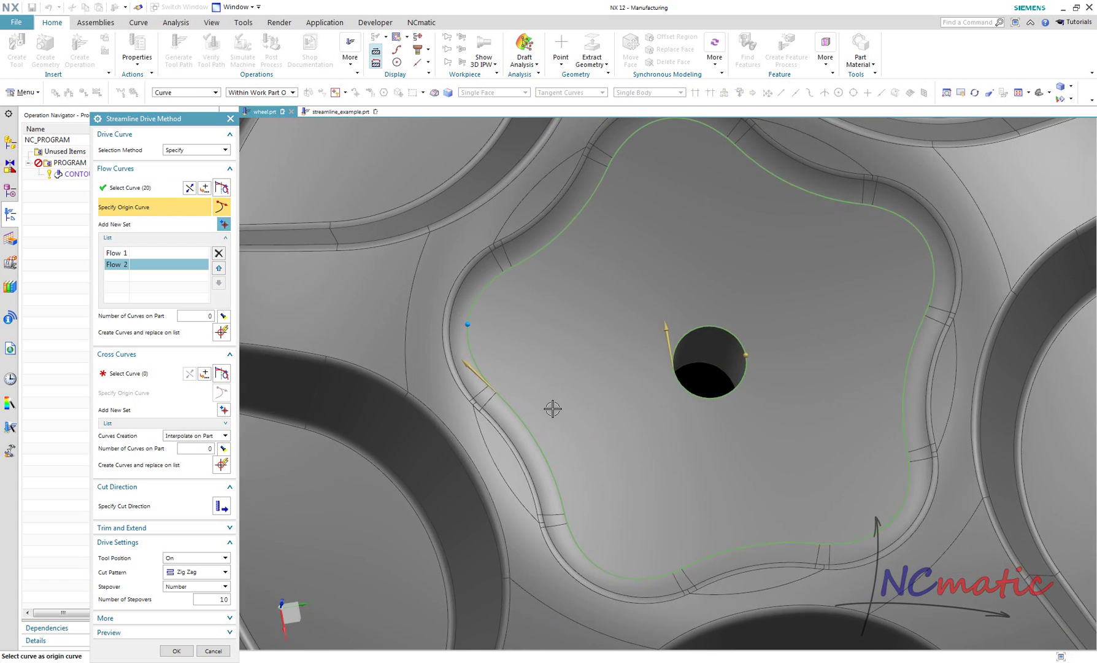
Step: Set the streamline drive to a Helical or Spiral pattern, Scallop stepover with 0.005 maximum height and Tolerances cut step, and generate the path
scroll(558, 412, down, 4)
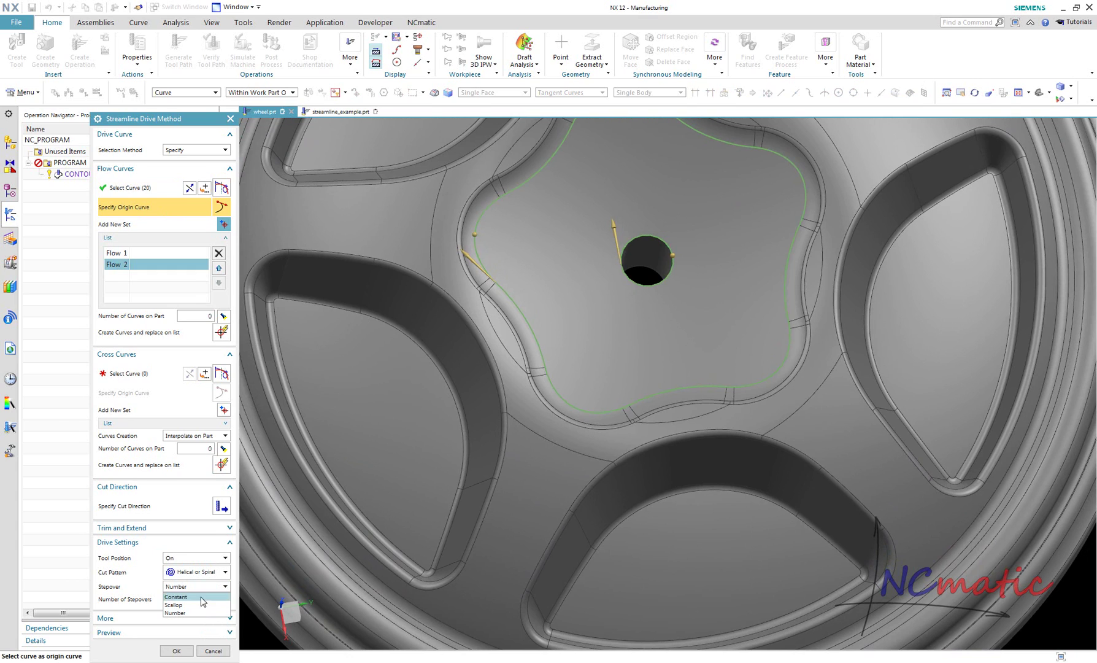
click(196, 605)
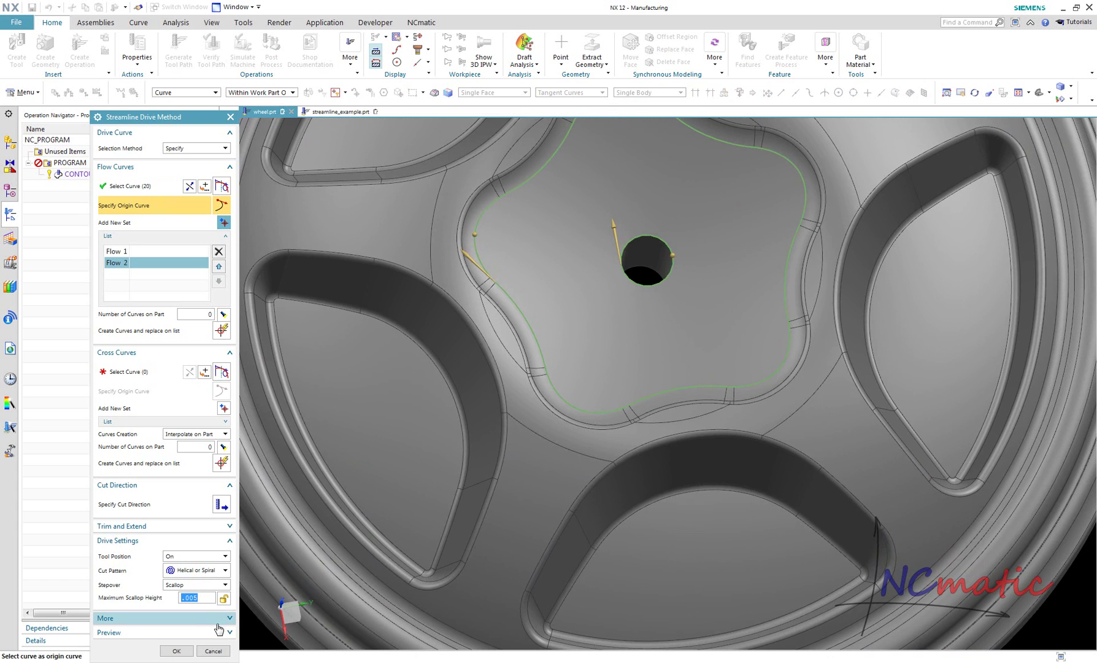
click(215, 619)
click(181, 597)
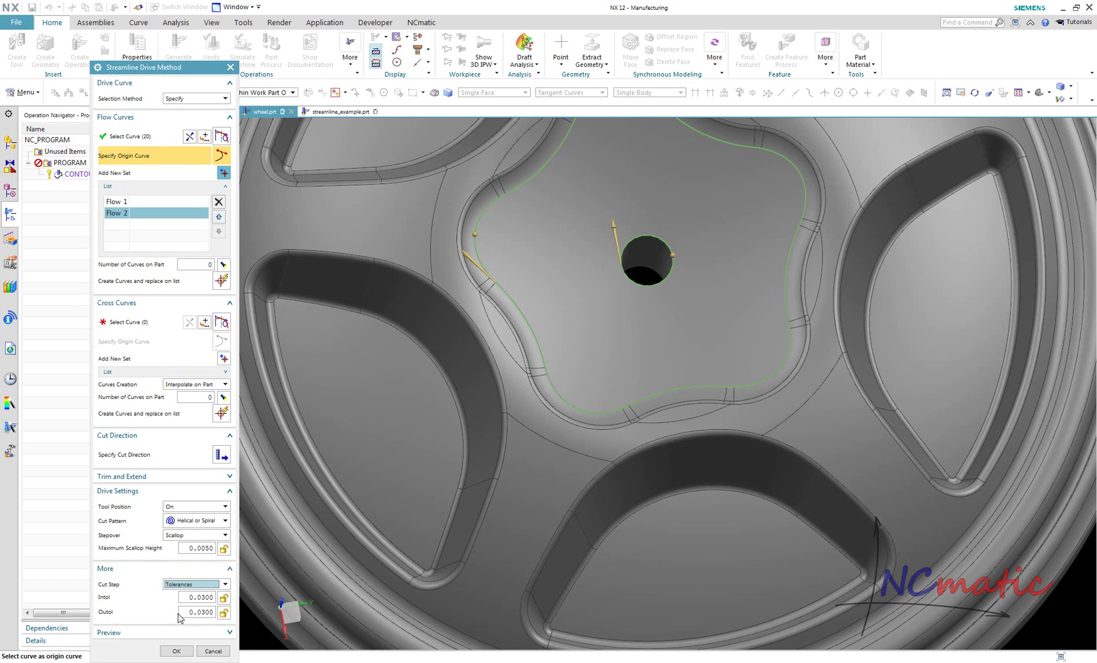
click(177, 651)
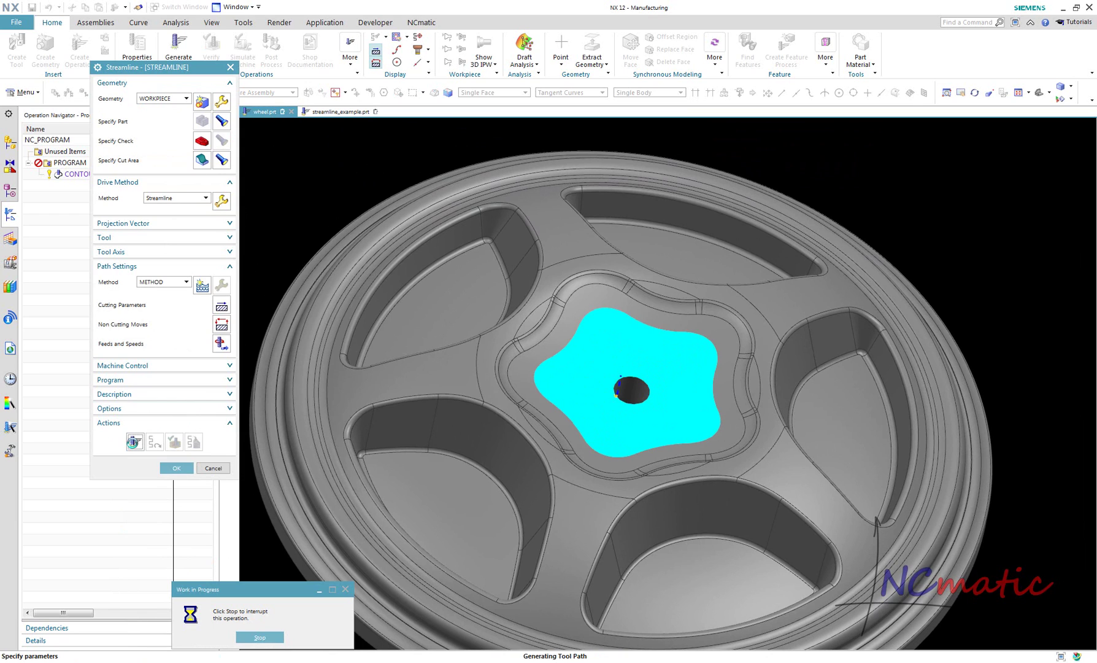
Step: Replay the streamline tool path and examine the pass spacing around the centre hole and towards the star's lobes
scroll(401, 473, up, 5)
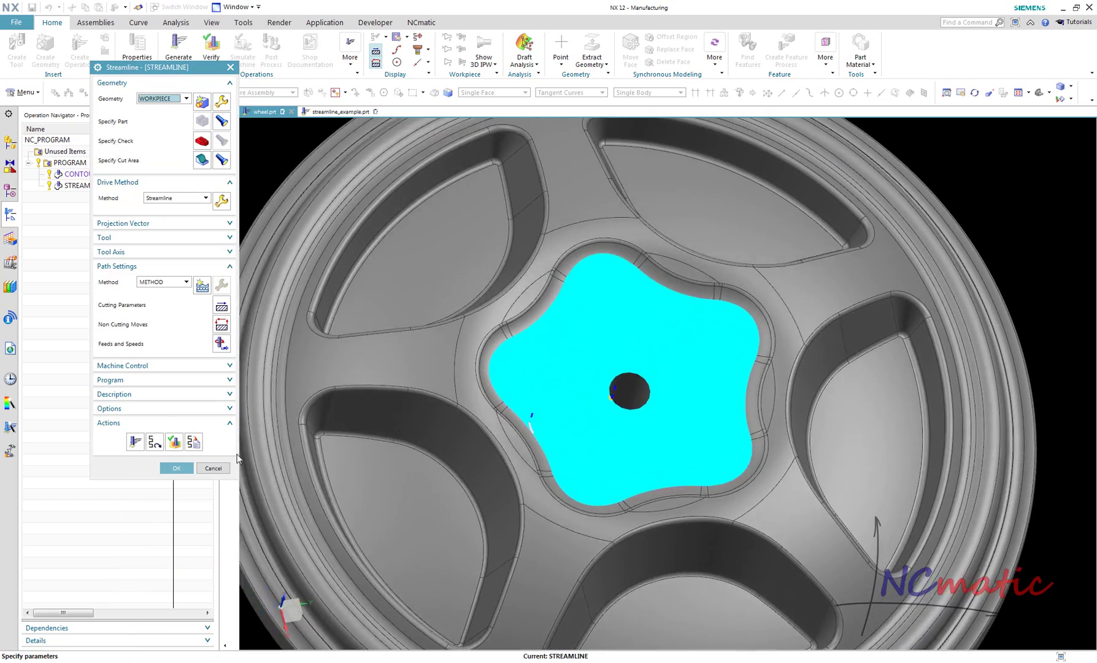
scroll(620, 407, up, 5)
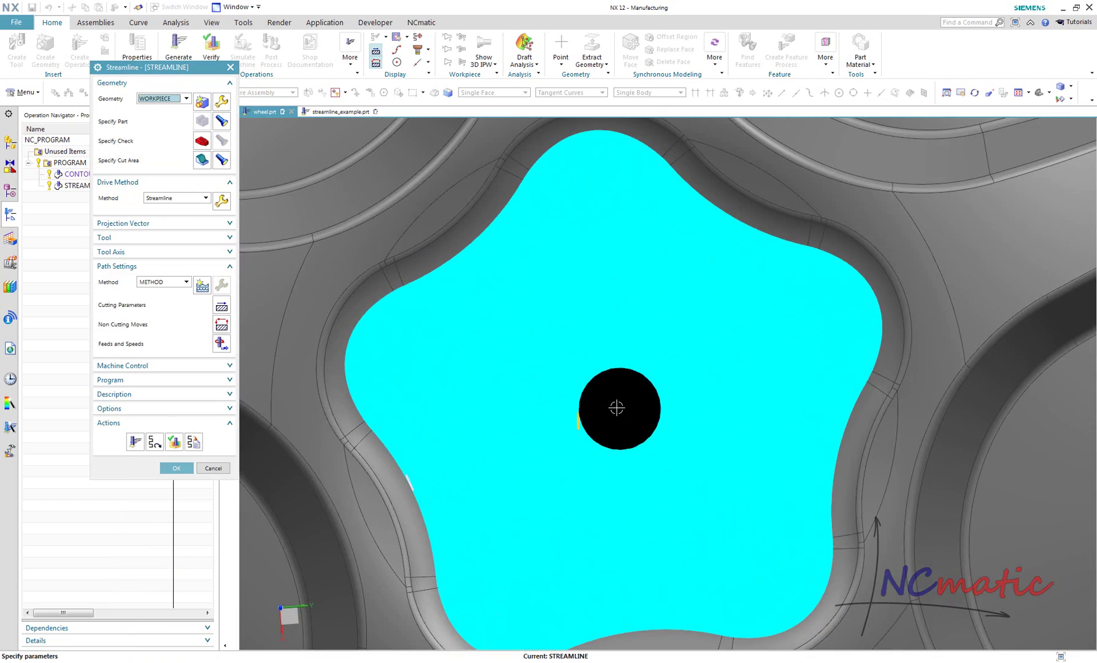
click(155, 443)
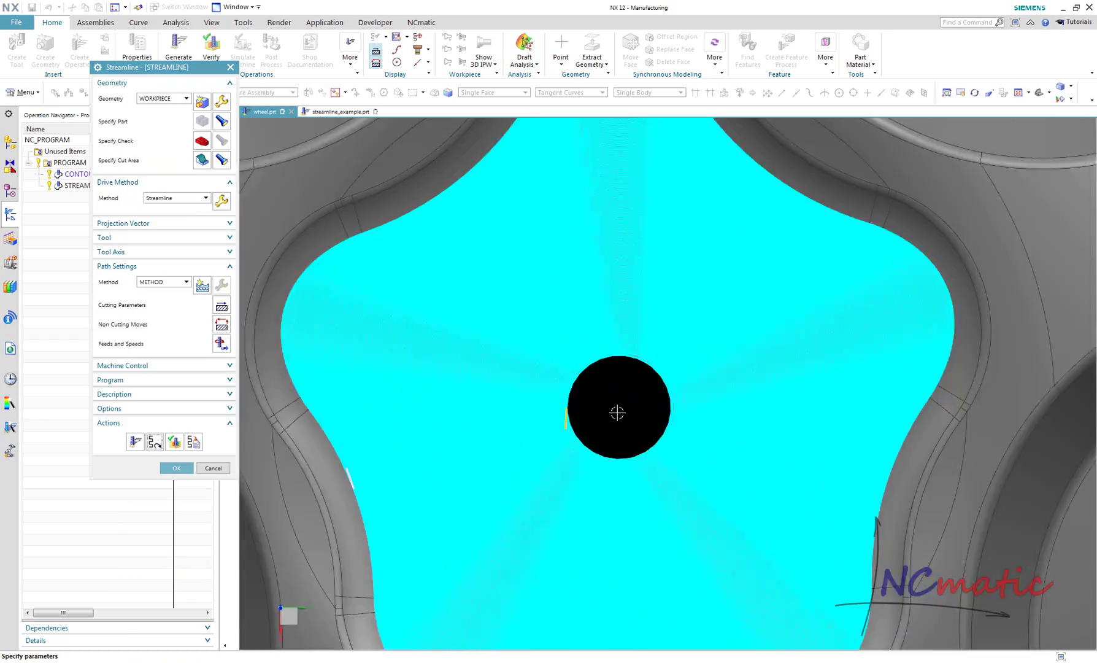
scroll(617, 413, up, 4)
scroll(640, 430, down, 2)
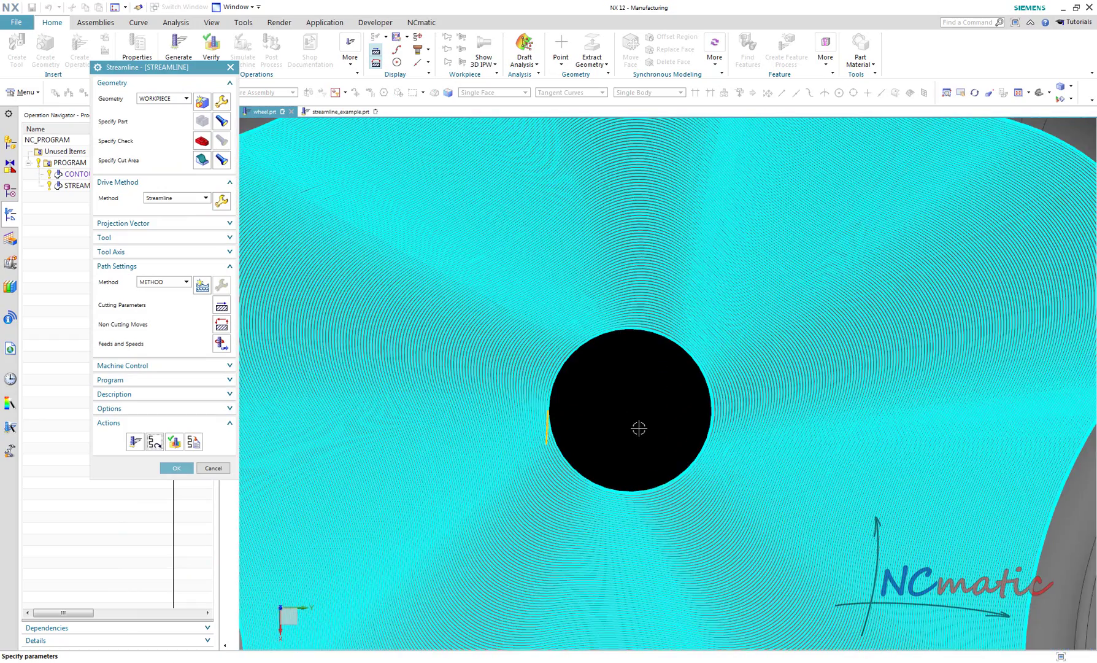
scroll(641, 429, down, 2)
scroll(549, 223, up, 3)
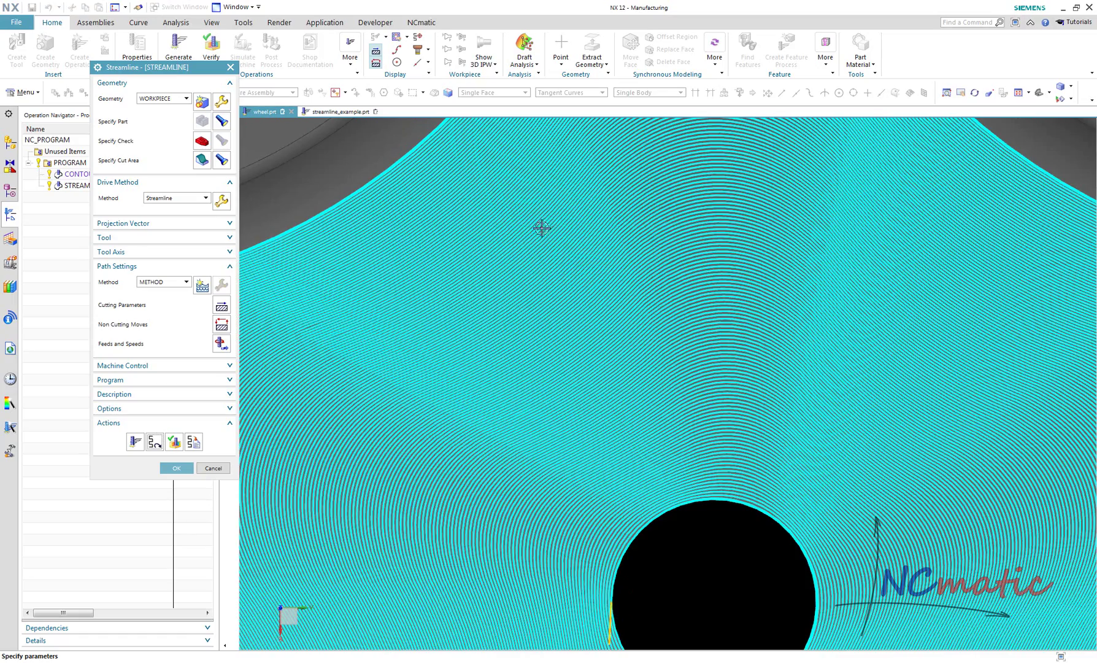
scroll(650, 422, down, 3)
scroll(715, 215, up, 1)
scroll(665, 282, down, 2)
scroll(706, 185, up, 2)
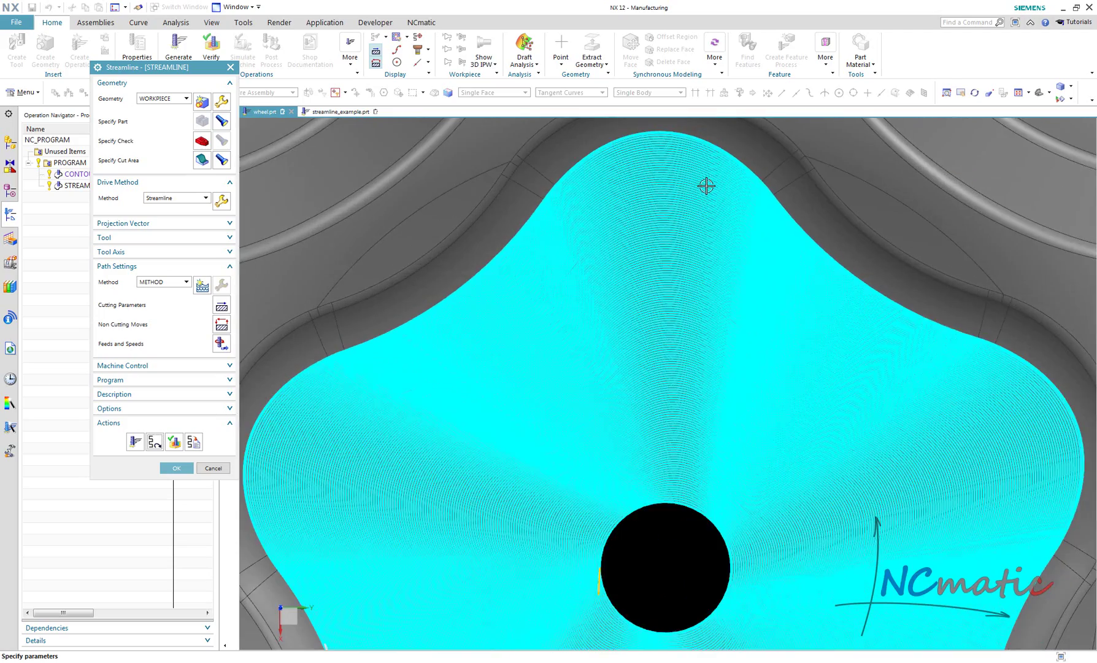
scroll(704, 186, up, 3)
scroll(695, 191, down, 4)
scroll(688, 334, up, 4)
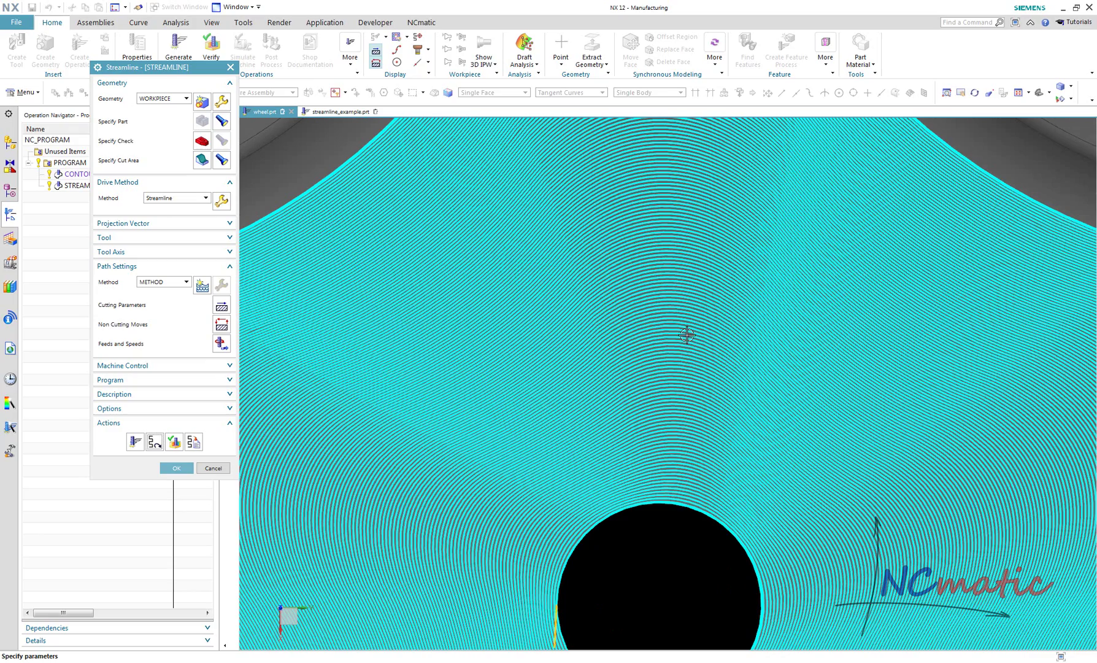
scroll(985, 458, down, 2)
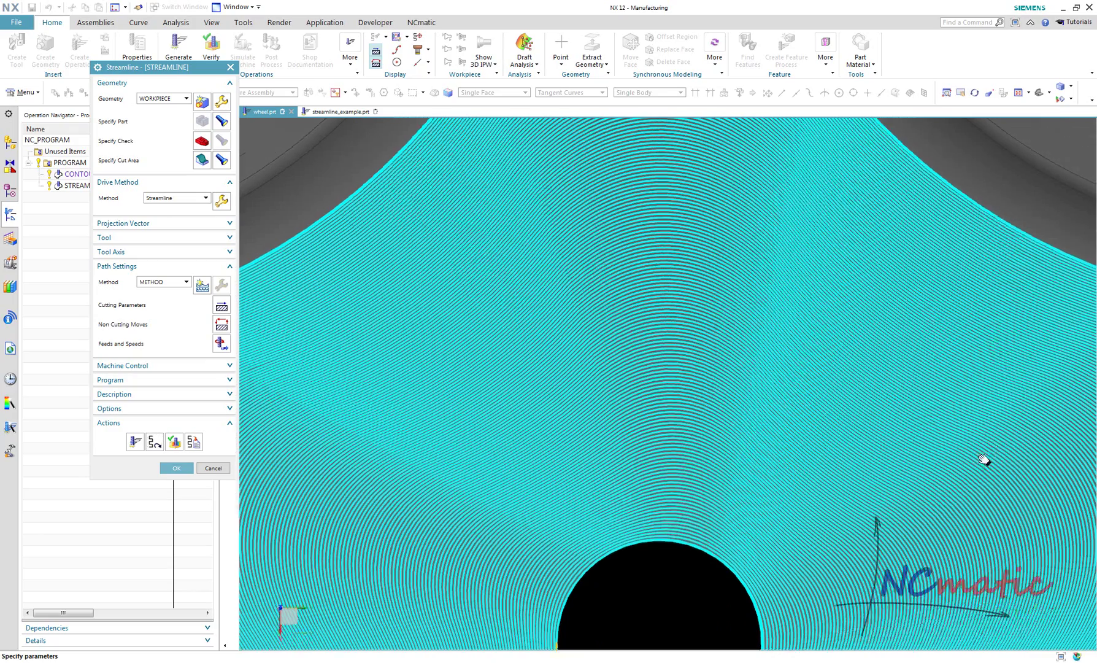
scroll(655, 432, up, 2)
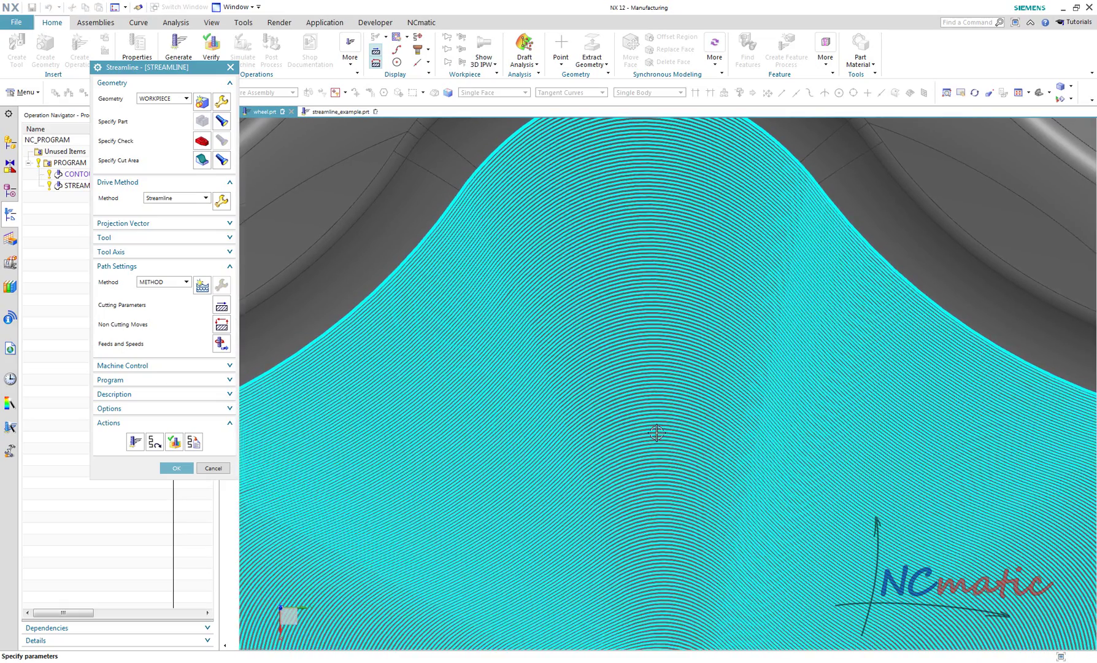
scroll(656, 432, down, 4)
scroll(534, 428, up, 4)
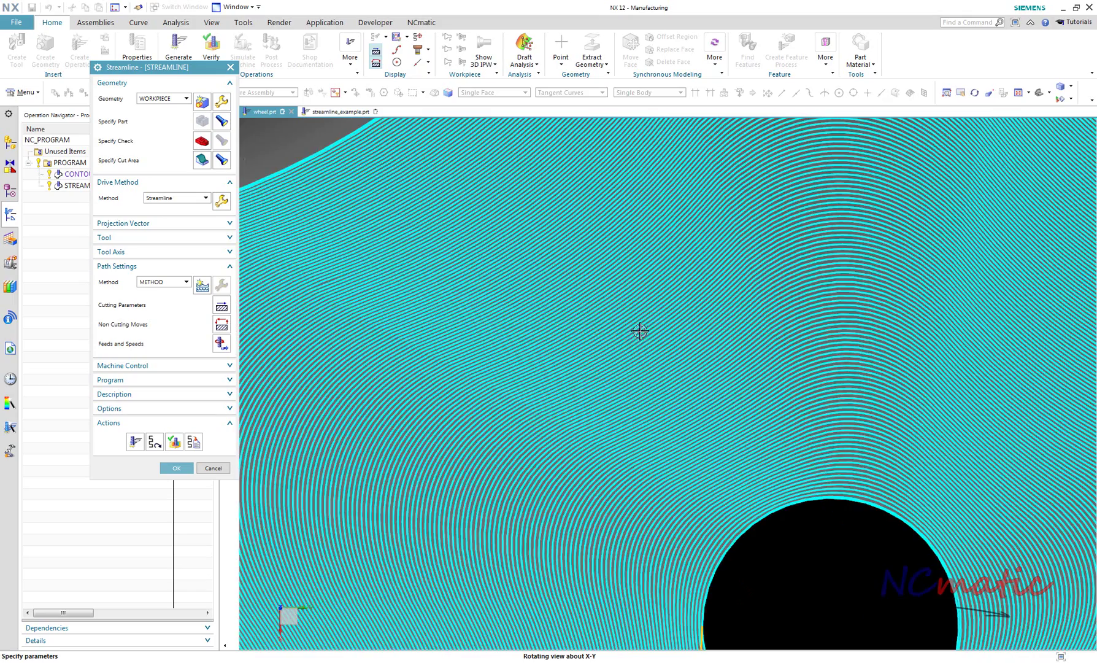
scroll(640, 331, down, 6)
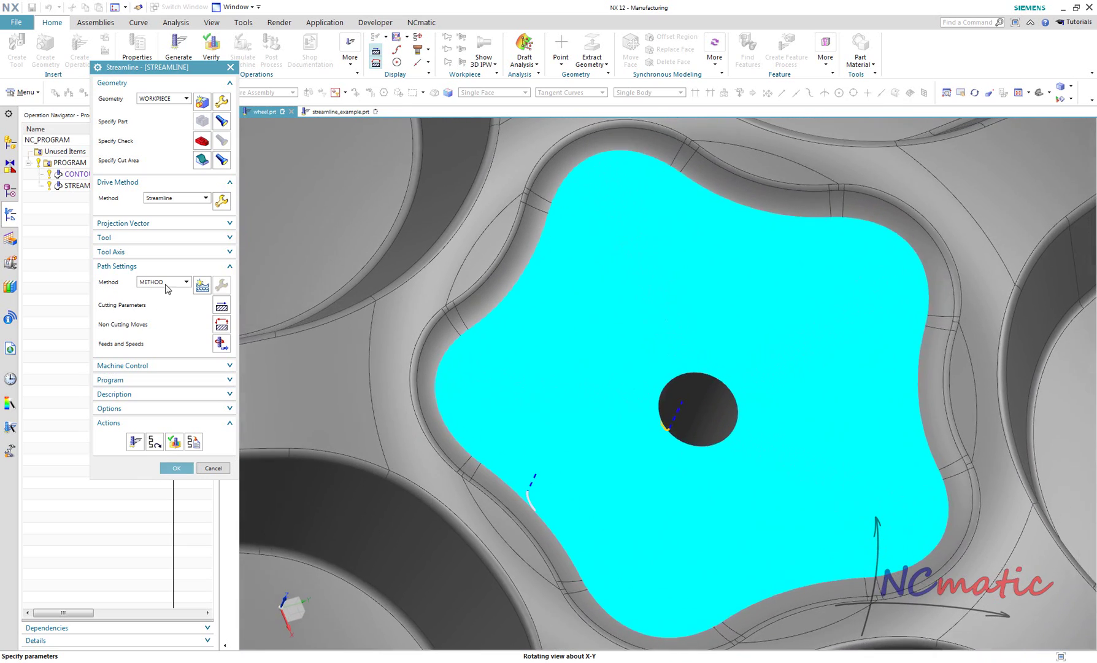
Step: Review the flow curve sets in the streamline drive method and accept the STREAMLINE operation
click(222, 201)
click(129, 204)
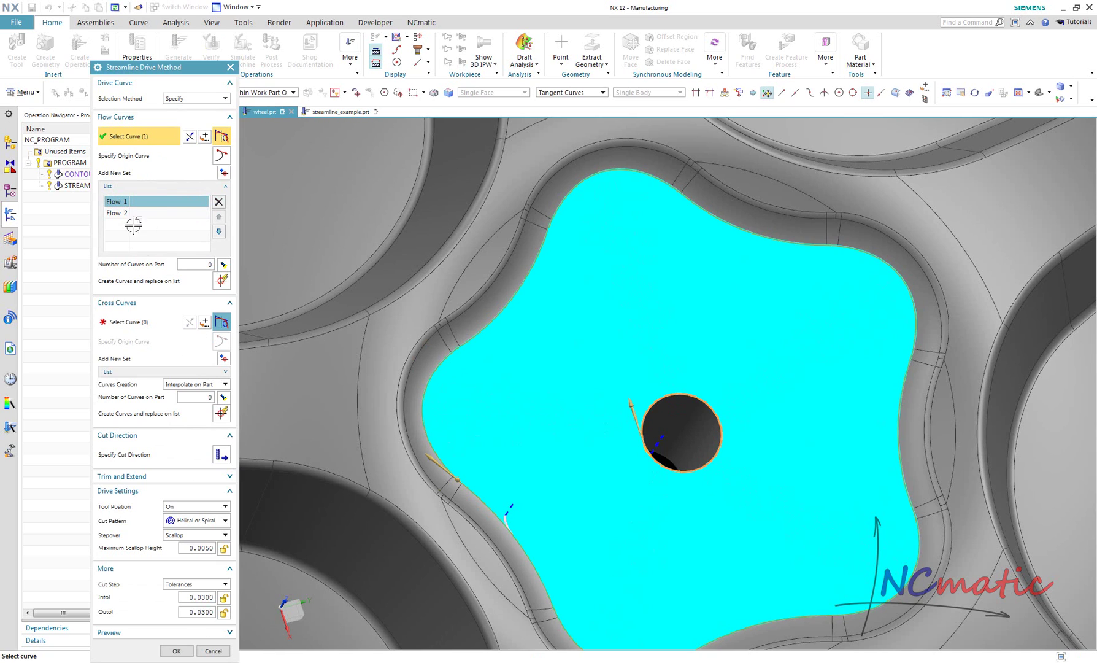
click(177, 650)
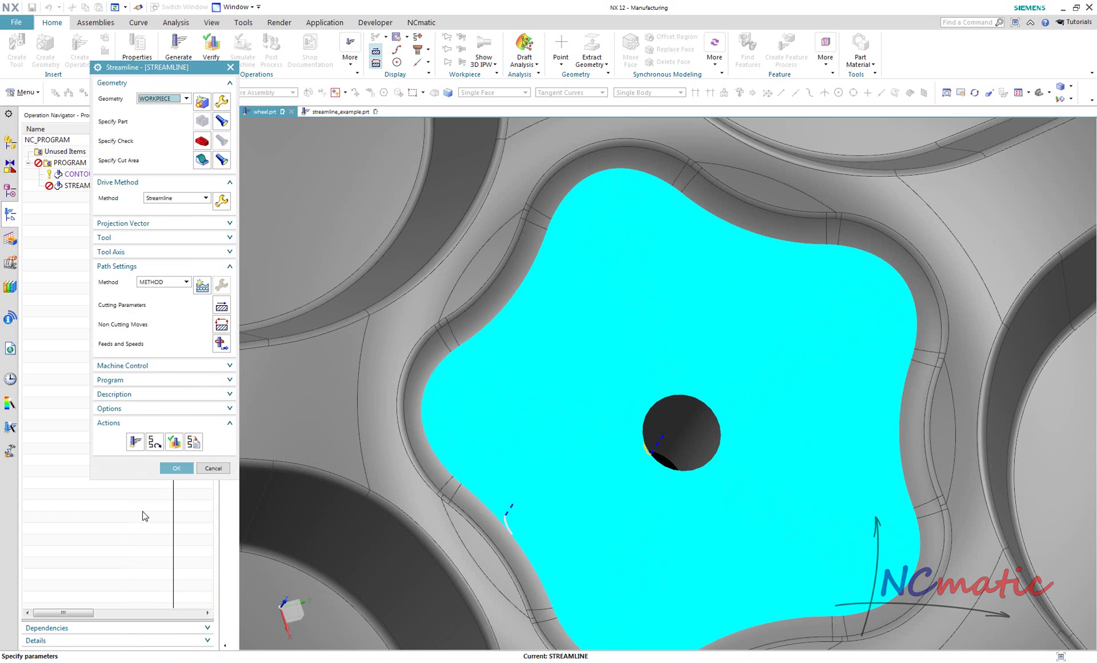
click(176, 467)
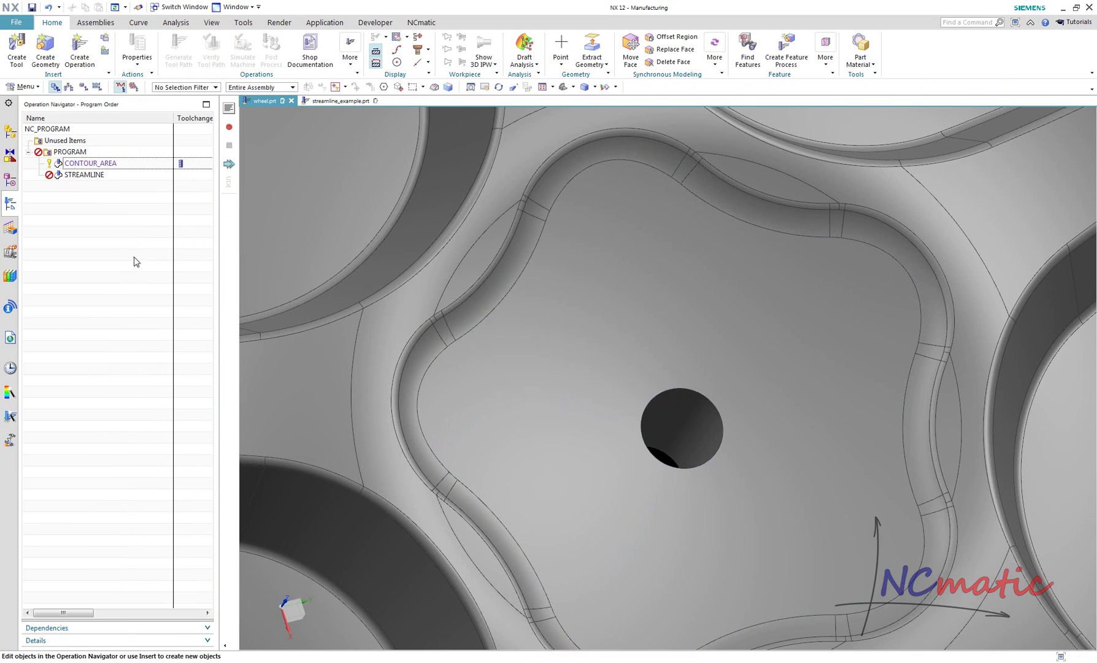
Step: Reopen STREAMLINE's drive method and add the star wall's inner upper edge as a third flow curve, with the short corner edge as origin
click(109, 176)
double_click(108, 178)
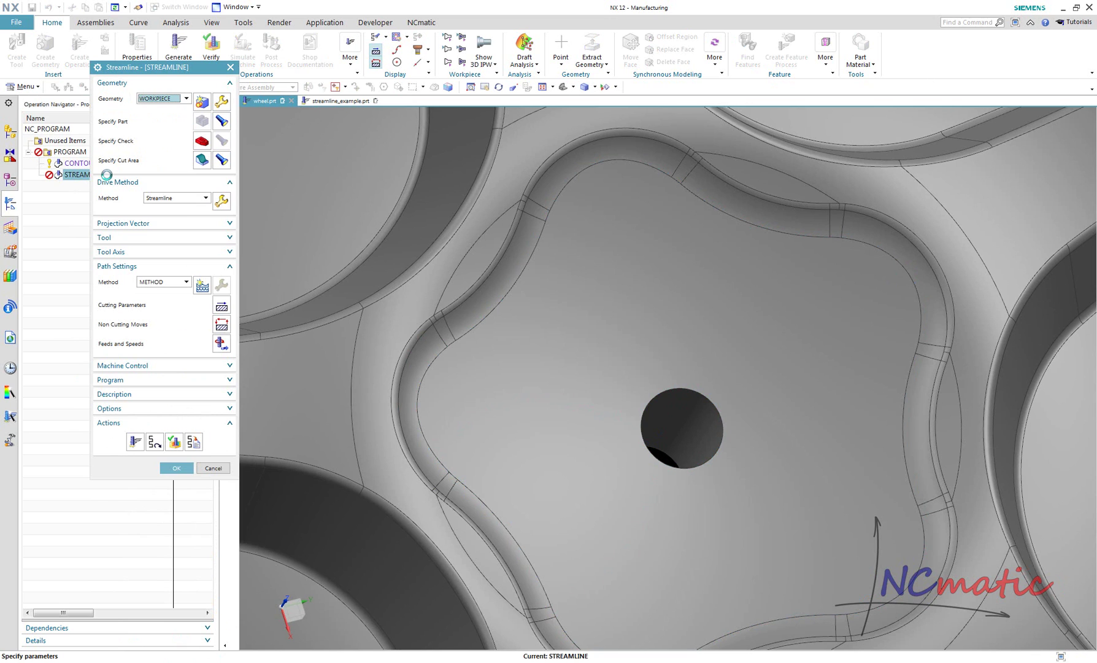
click(220, 201)
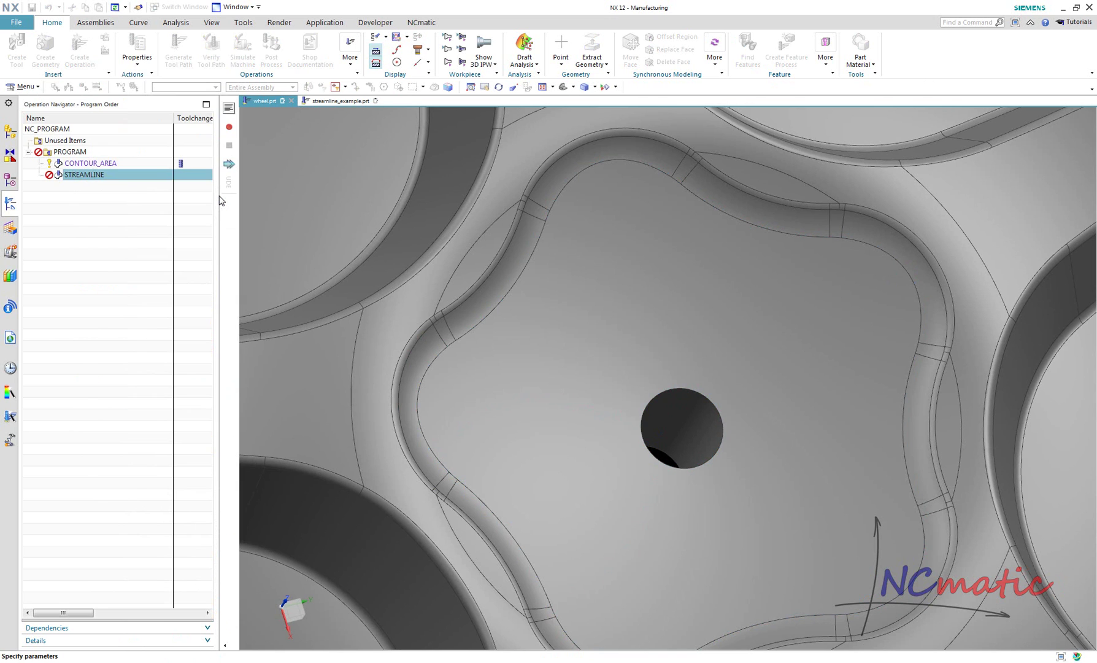
key(ctrl+f)
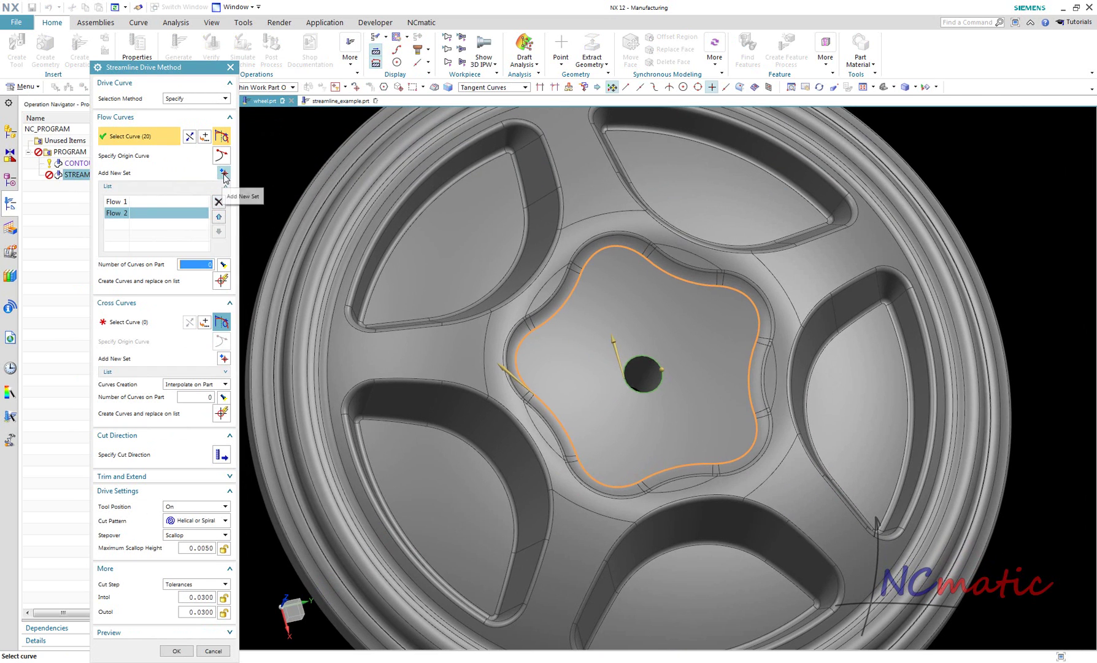
click(224, 175)
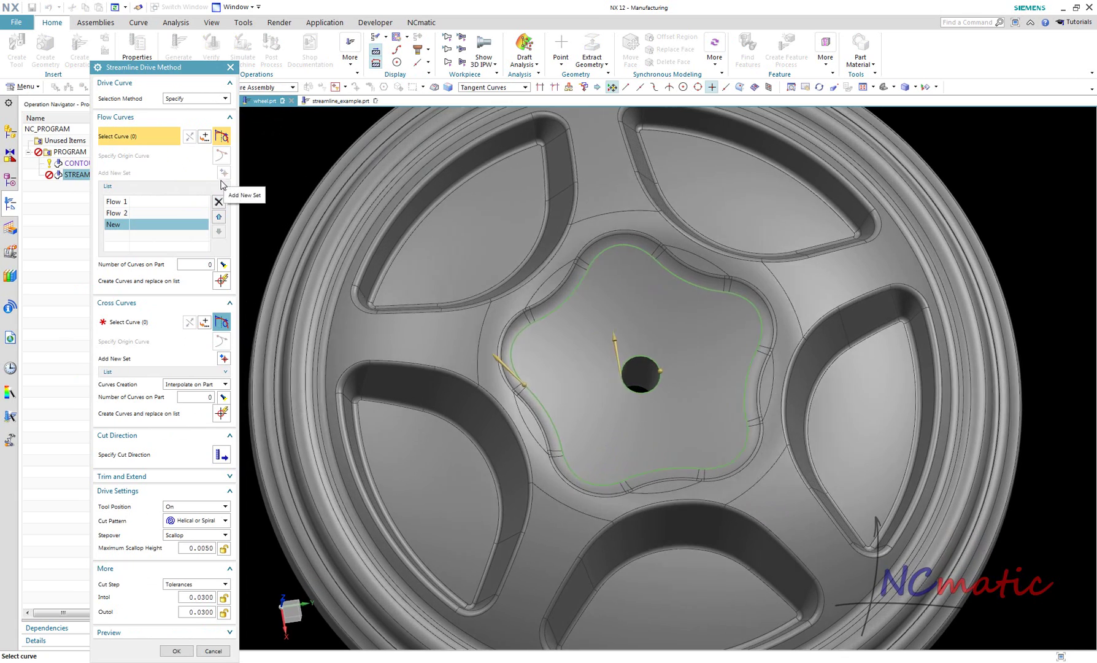
scroll(491, 362, up, 5)
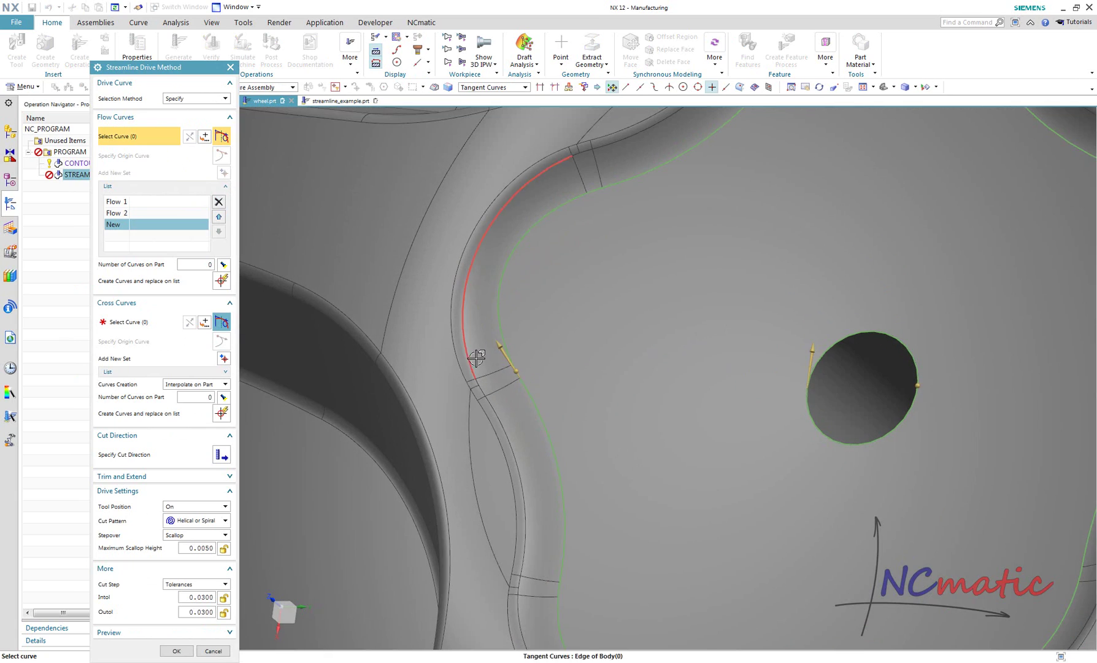
click(471, 359)
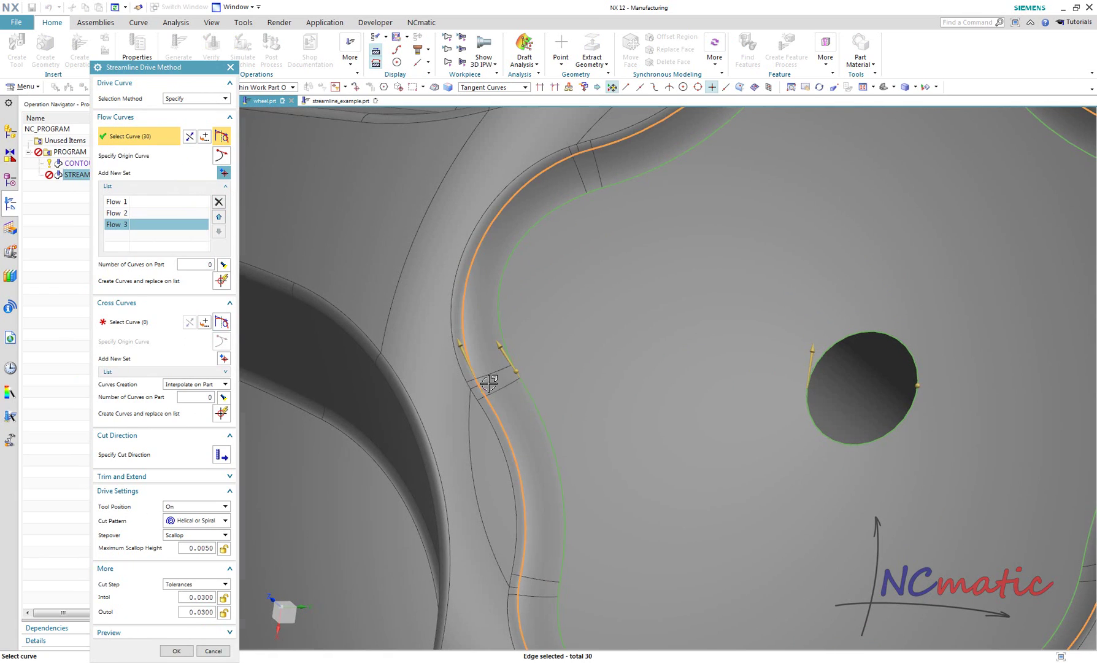
scroll(489, 383, up, 2)
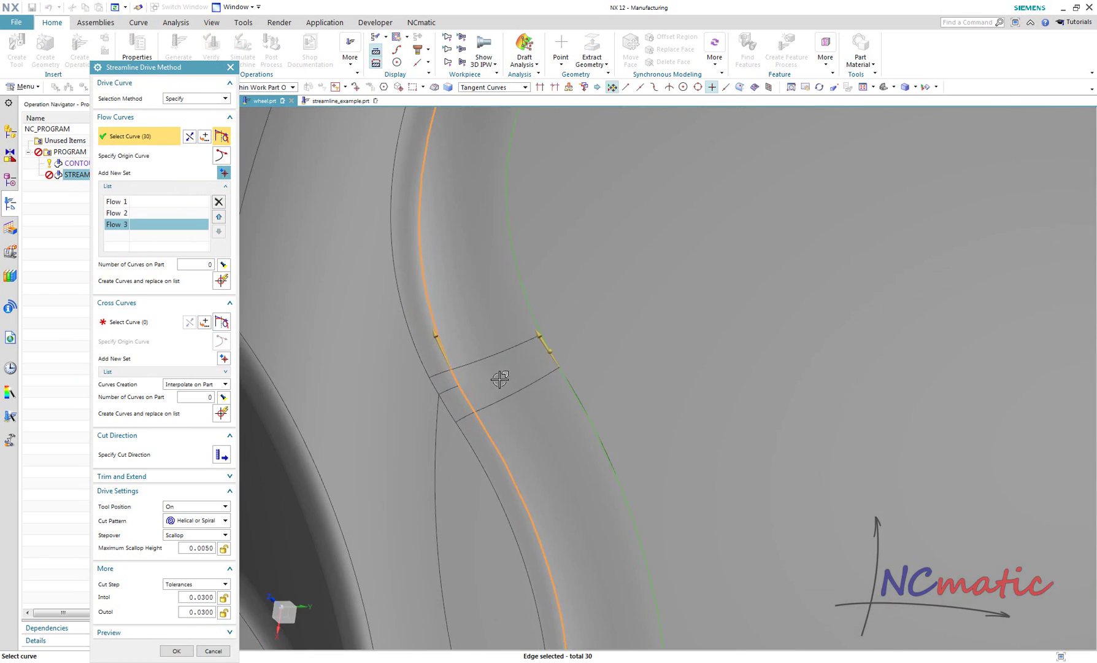
click(221, 155)
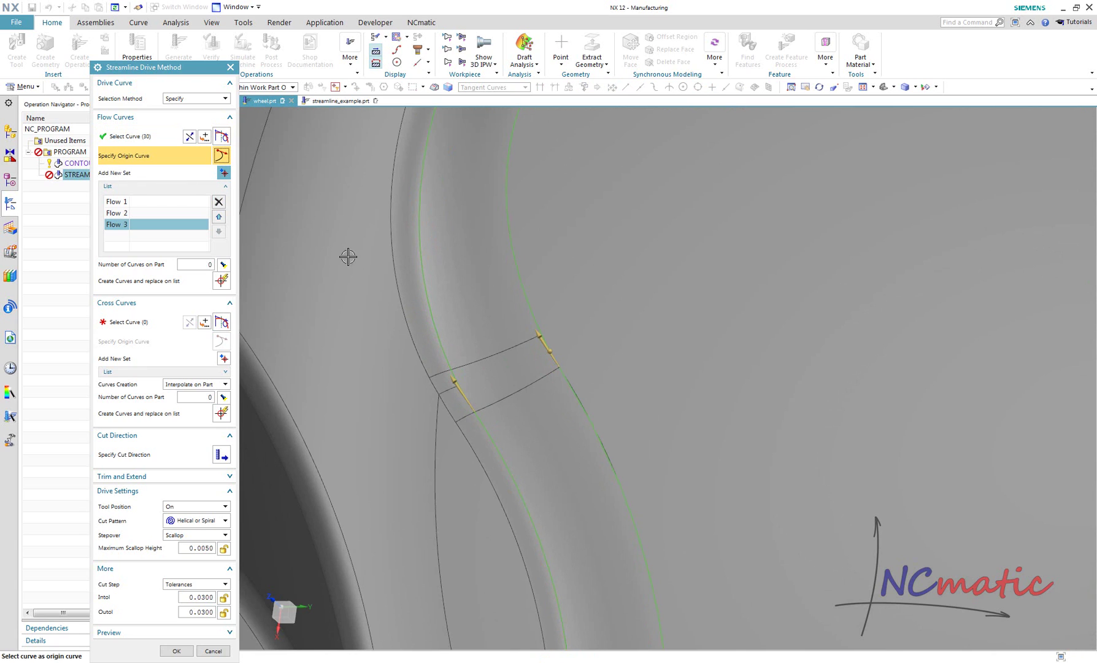
Step: Add the outermost blend edge around the star as a fourth flow curve, with its short edge at the same corner as origin
click(223, 173)
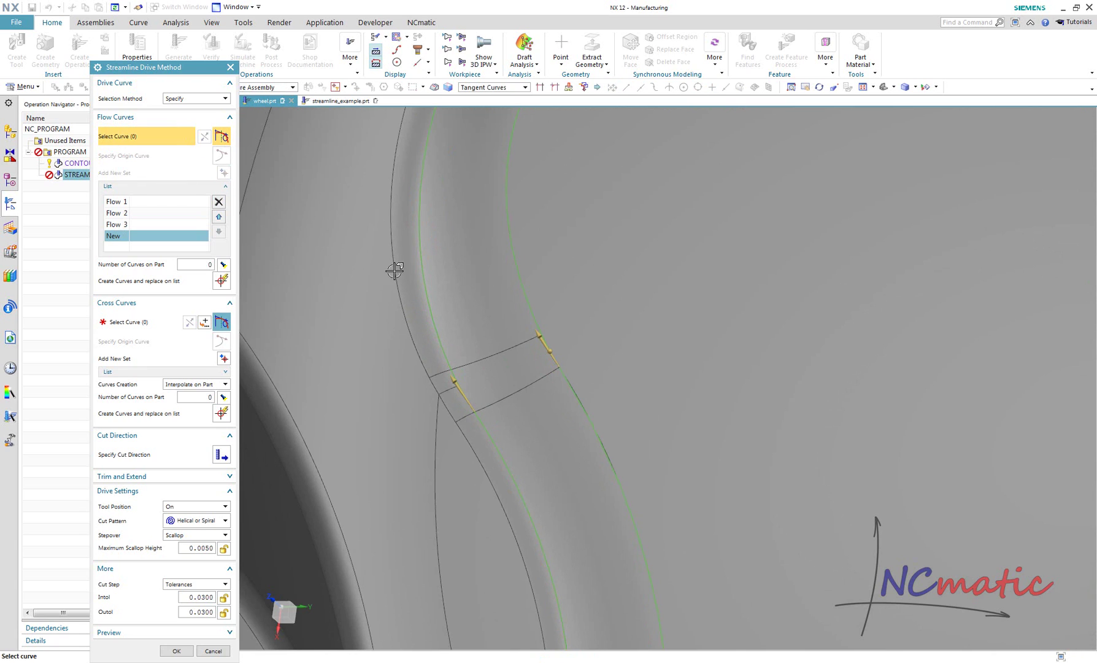
click(409, 325)
scroll(398, 347, down, 2)
scroll(409, 334, down, 3)
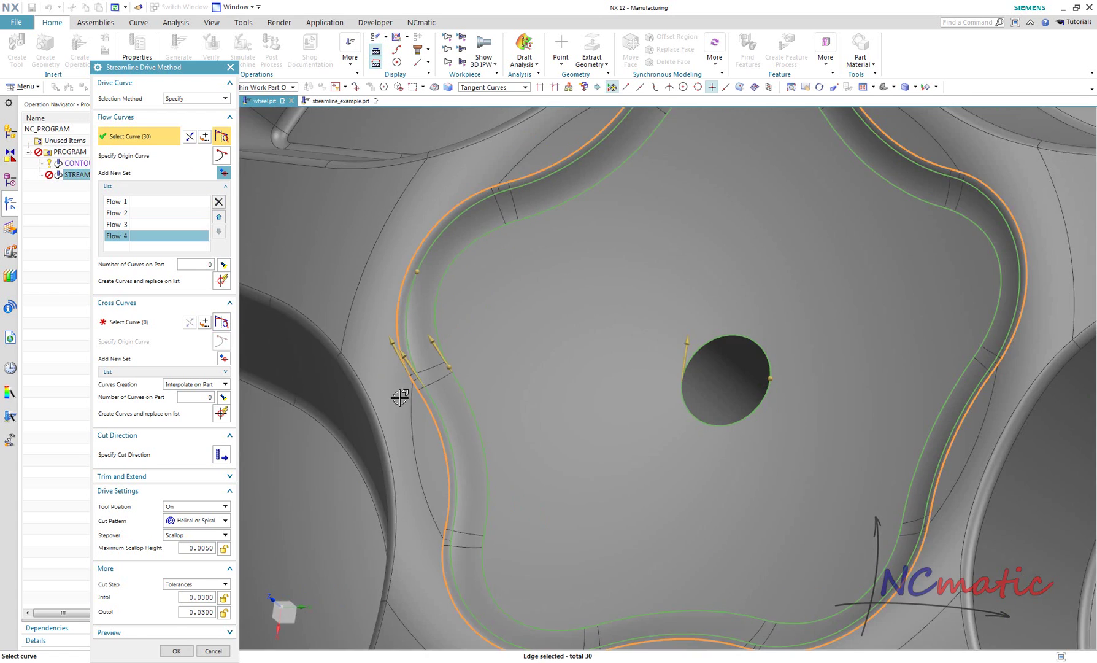
scroll(422, 406, up, 3)
scroll(411, 430, up, 3)
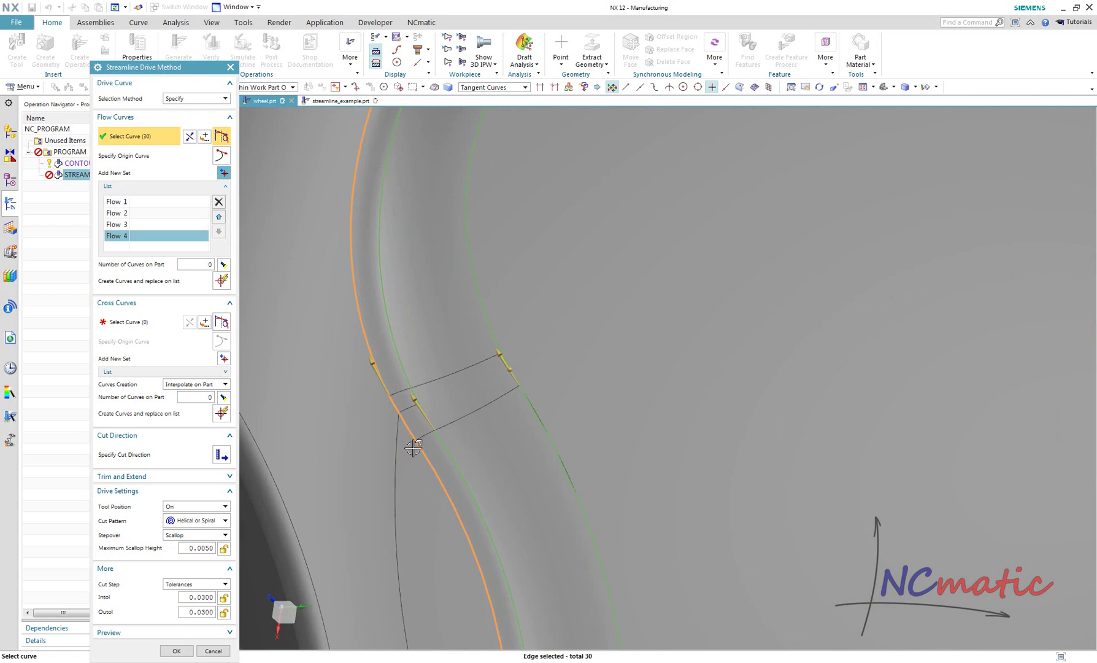
click(156, 155)
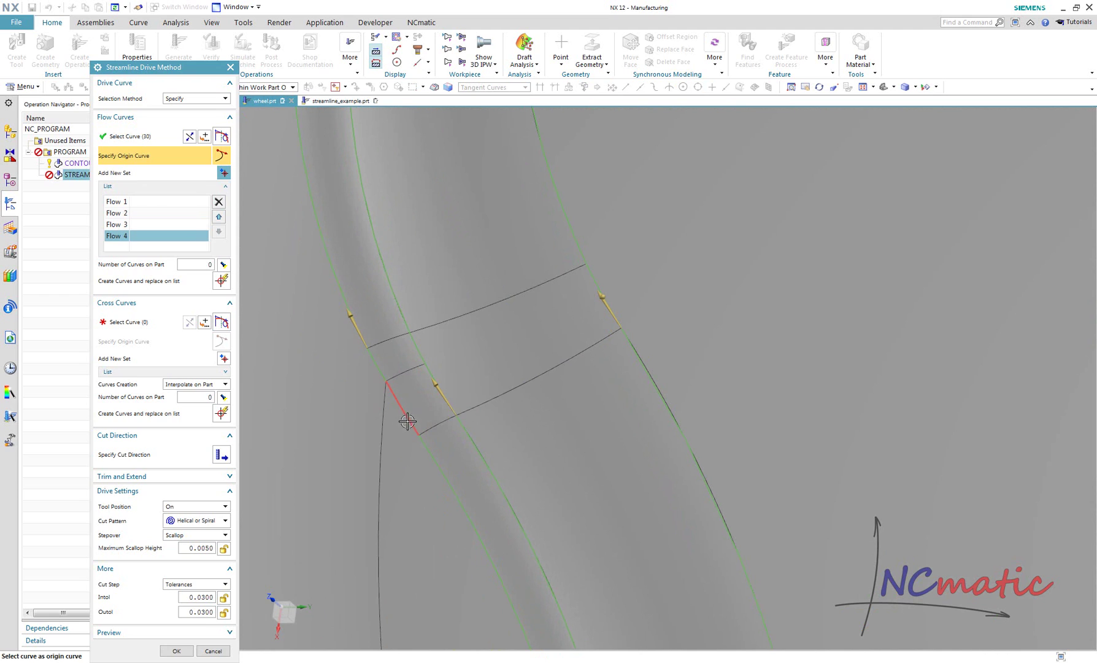
scroll(448, 441, down, 5)
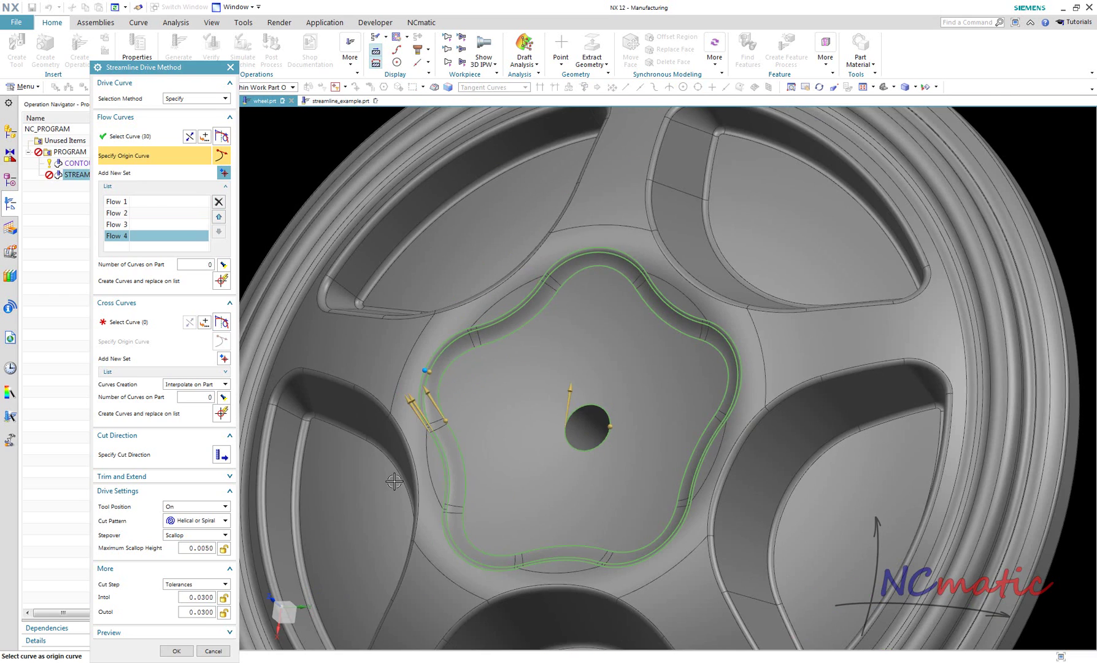
Step: Accept the four flow curve sets in the streamline drive method and generate the STREAMLINE tool path
middle_drag(314, 466, 289, 417)
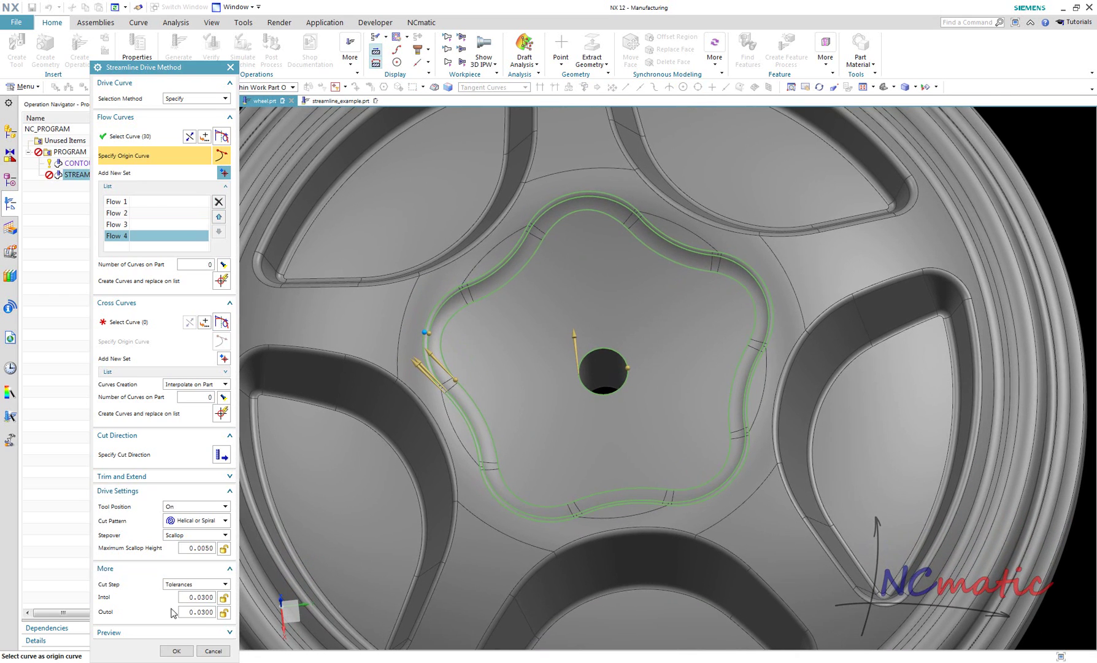
click(176, 651)
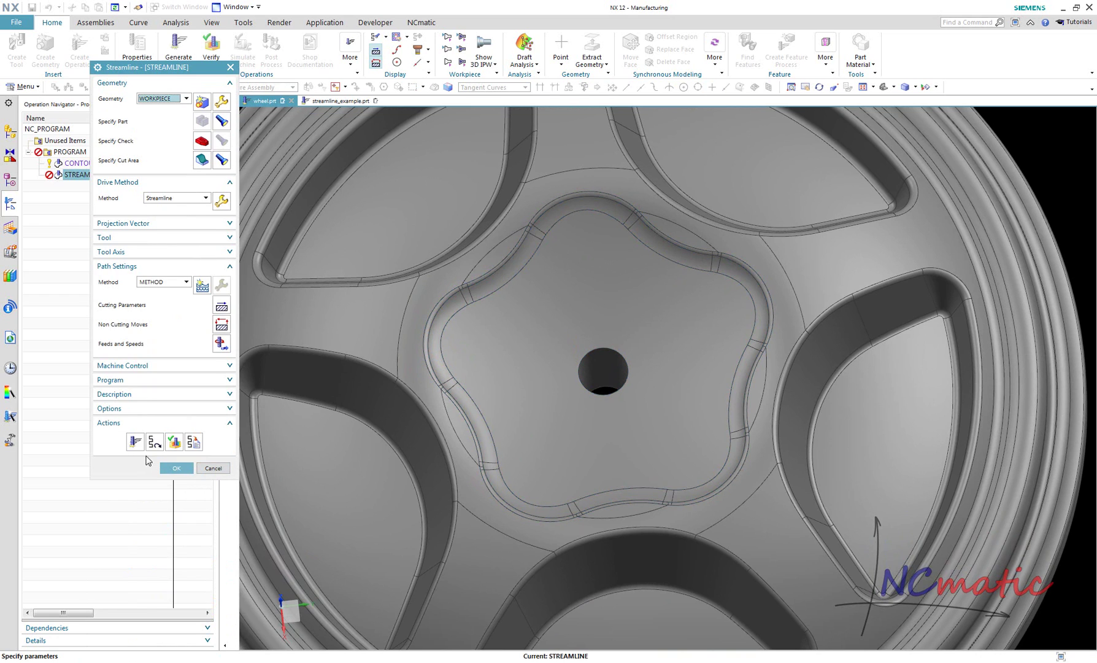
click(136, 452)
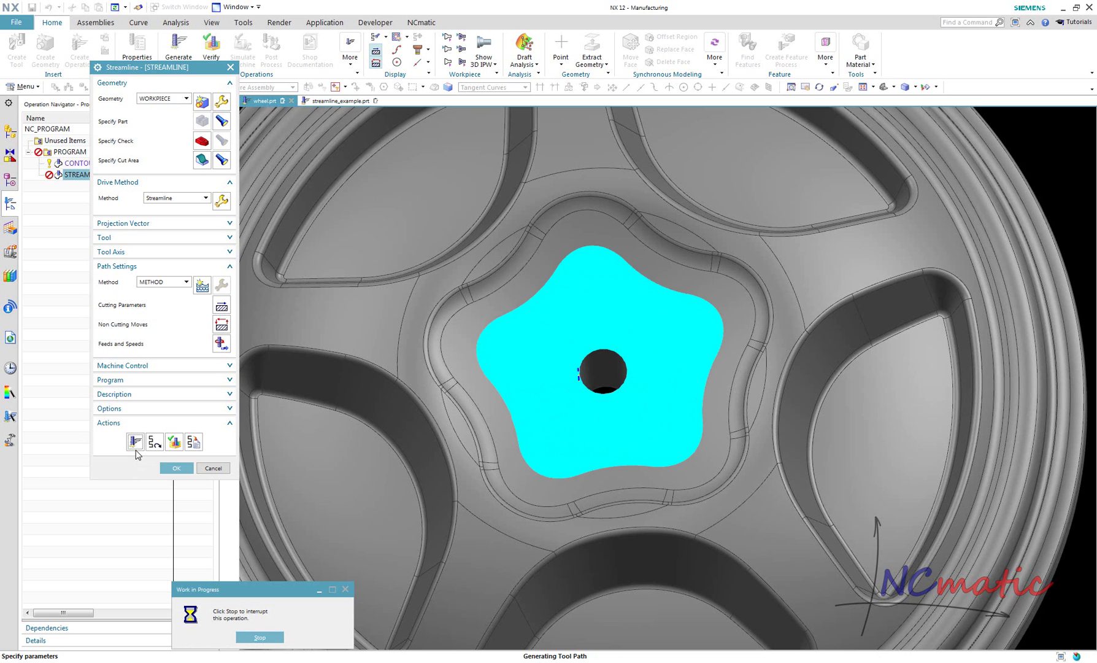
key(Home)
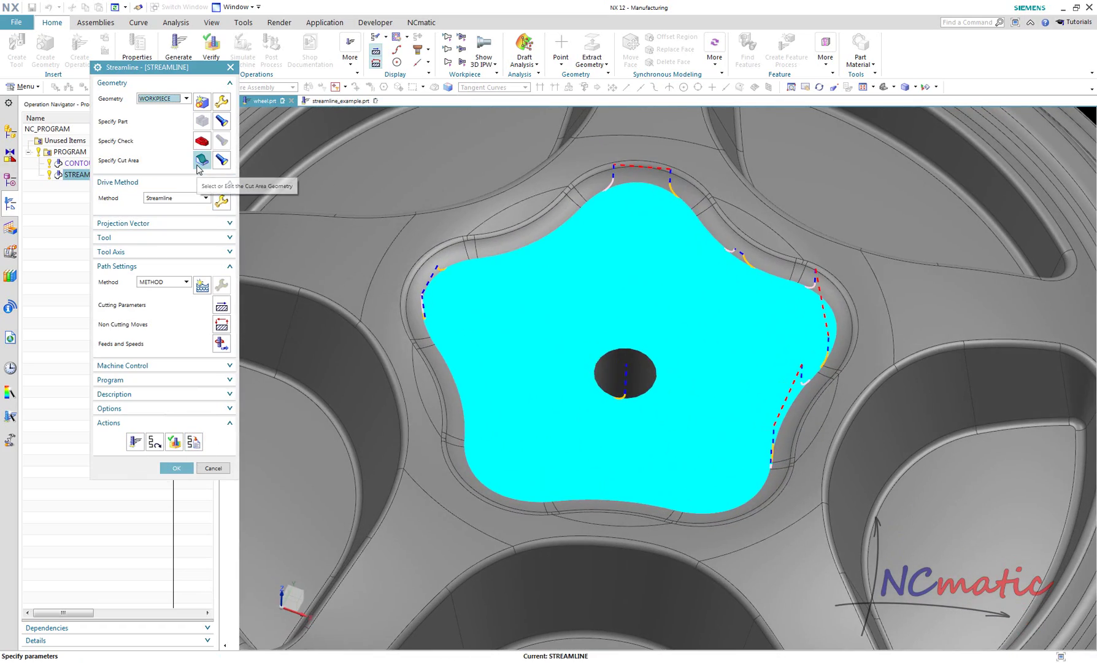
Step: Display the operation's cut area and review the flow curve sets in the streamline drive method, leaving them unedited
click(221, 160)
click(213, 232)
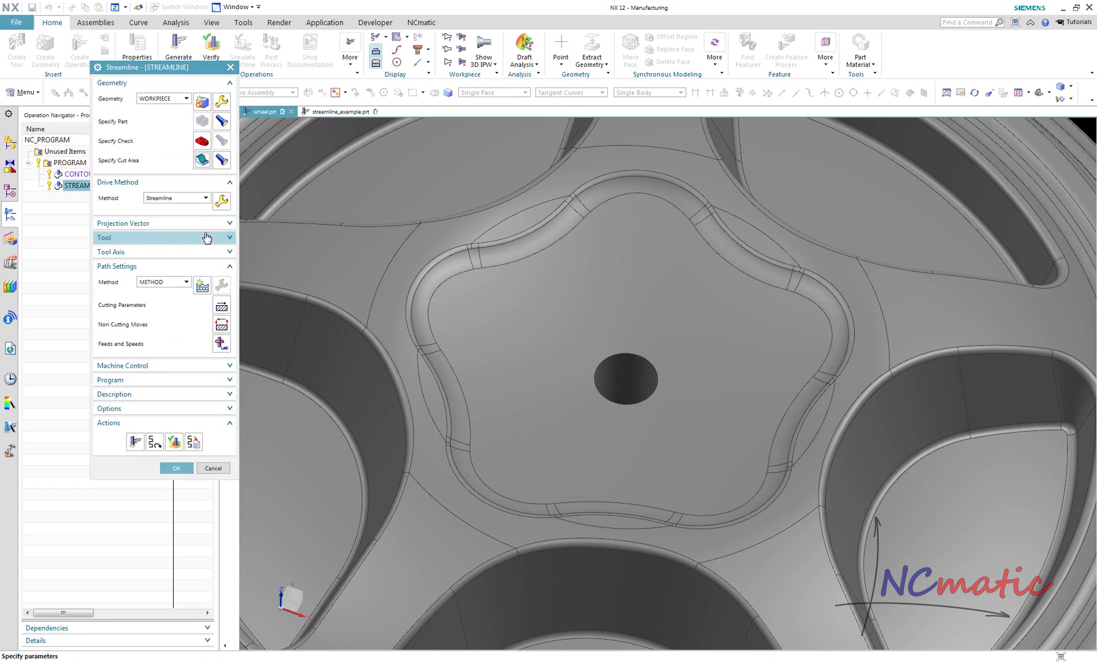
click(213, 195)
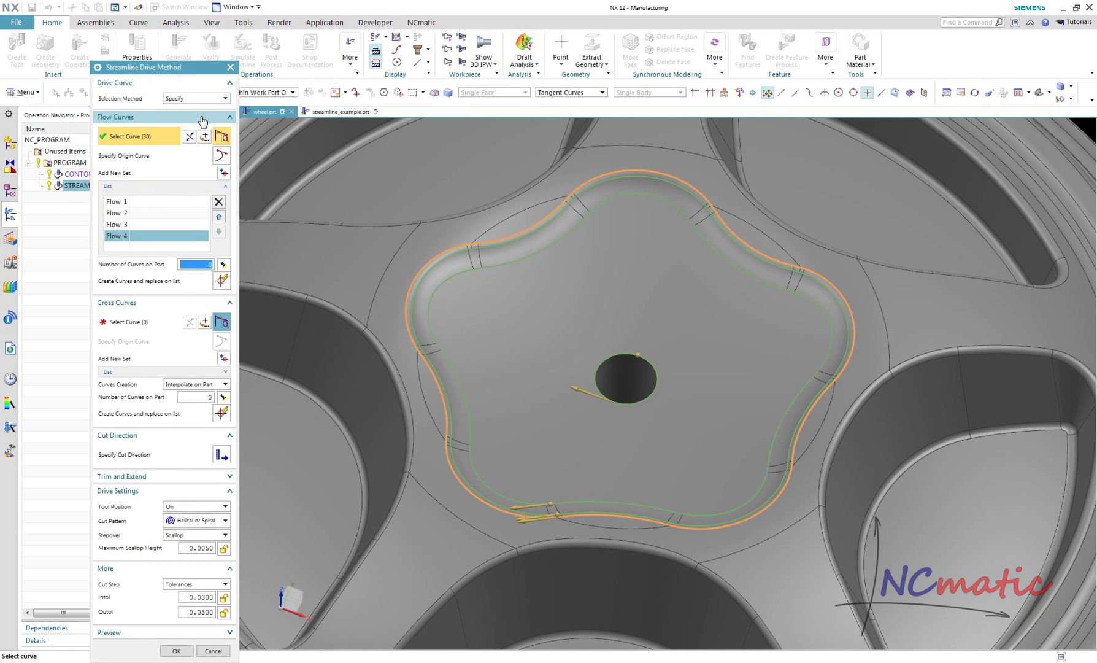
click(213, 650)
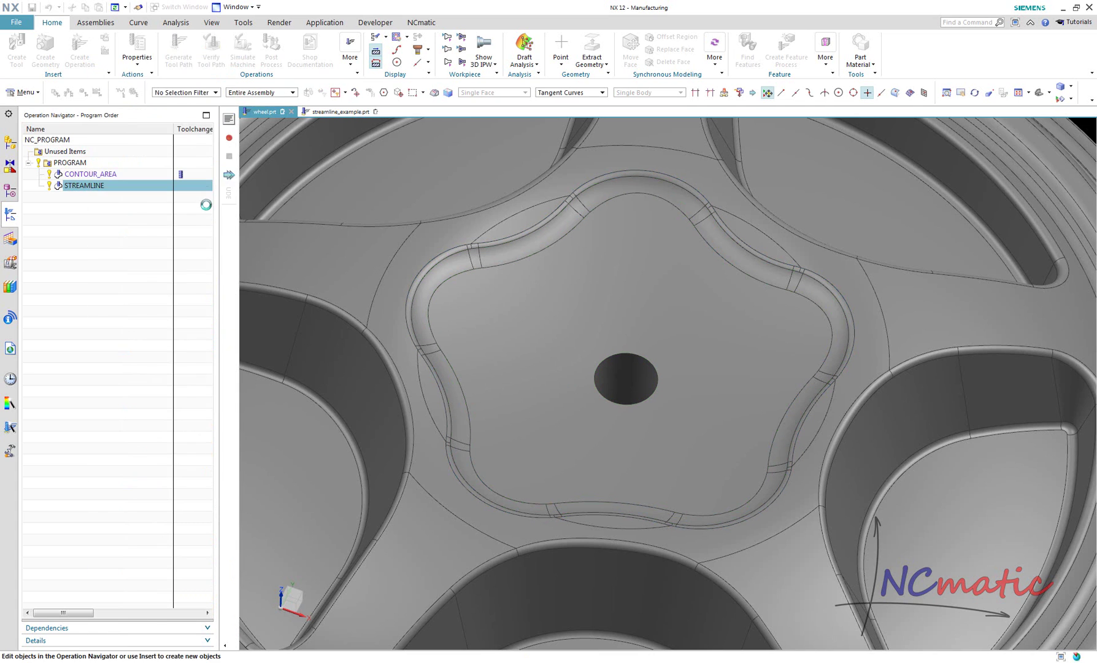
Step: Remove the selected face set from STREAMLINE's cut area and regenerate the tool path
click(207, 158)
click(218, 172)
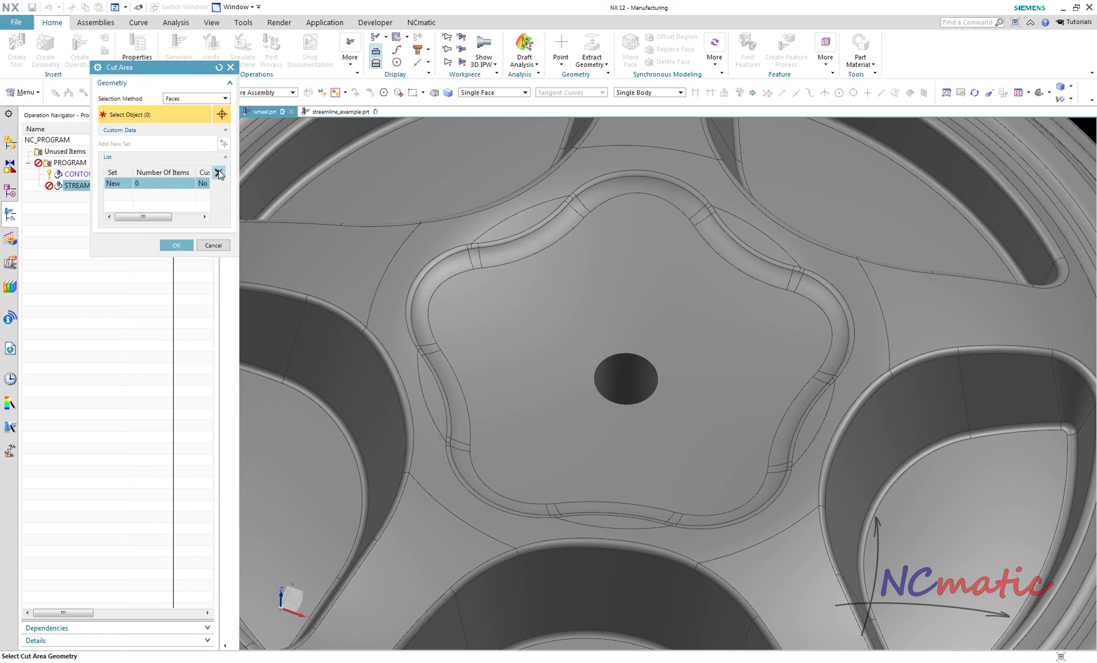
click(177, 247)
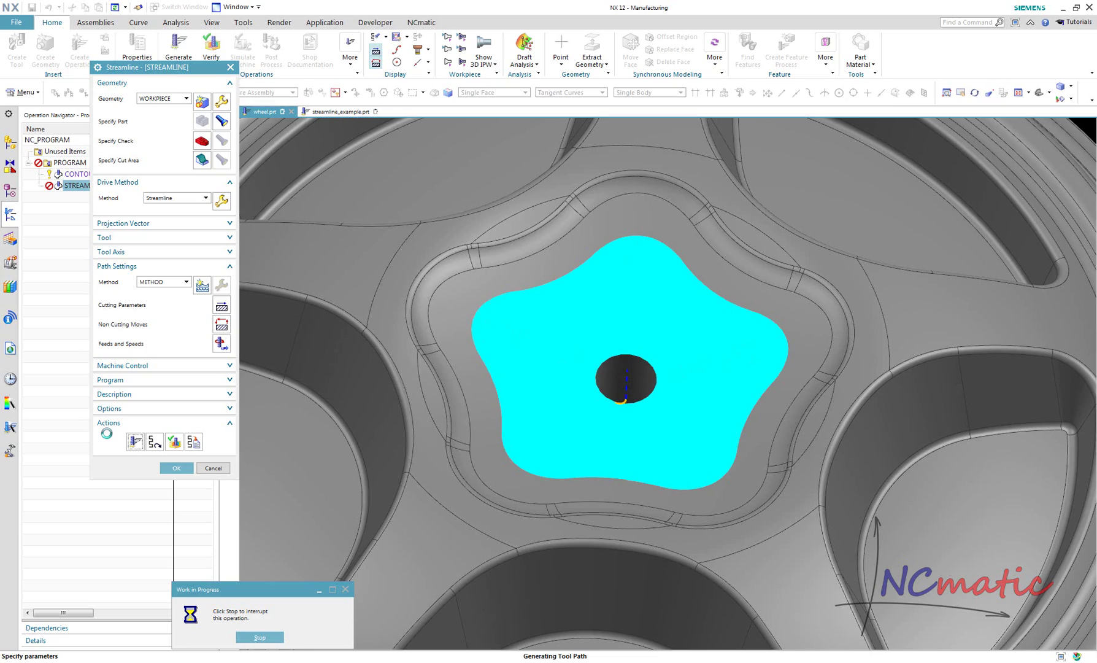
Step: Examine the regenerated helical passes along the star's wall and outer blends, in the lobes and around the centre hole
scroll(468, 251, up, 4)
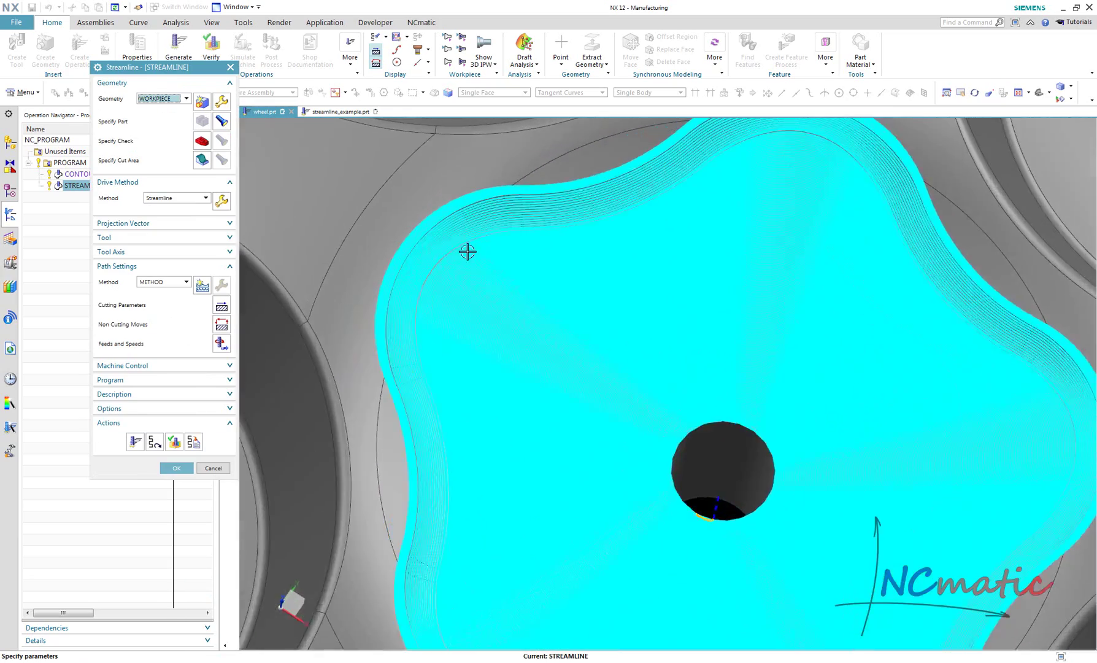
scroll(435, 252, up, 2)
scroll(450, 265, down, 5)
middle_drag(450, 265, 480, 211)
scroll(492, 252, up, 3)
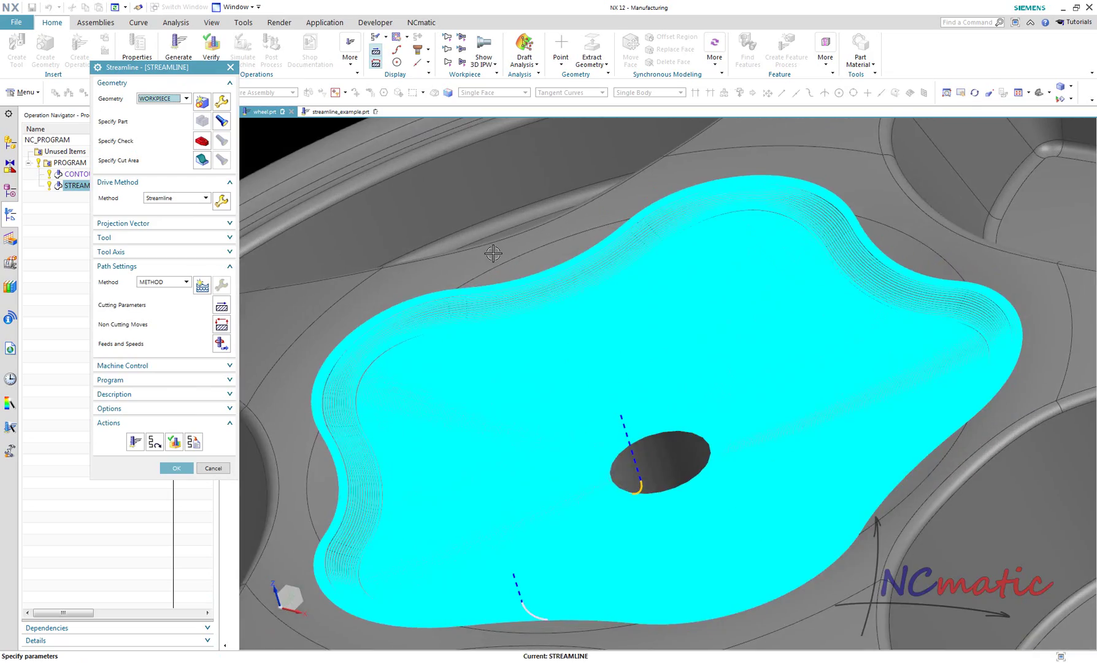
scroll(490, 256, up, 2)
scroll(497, 306, up, 1)
scroll(549, 305, down, 5)
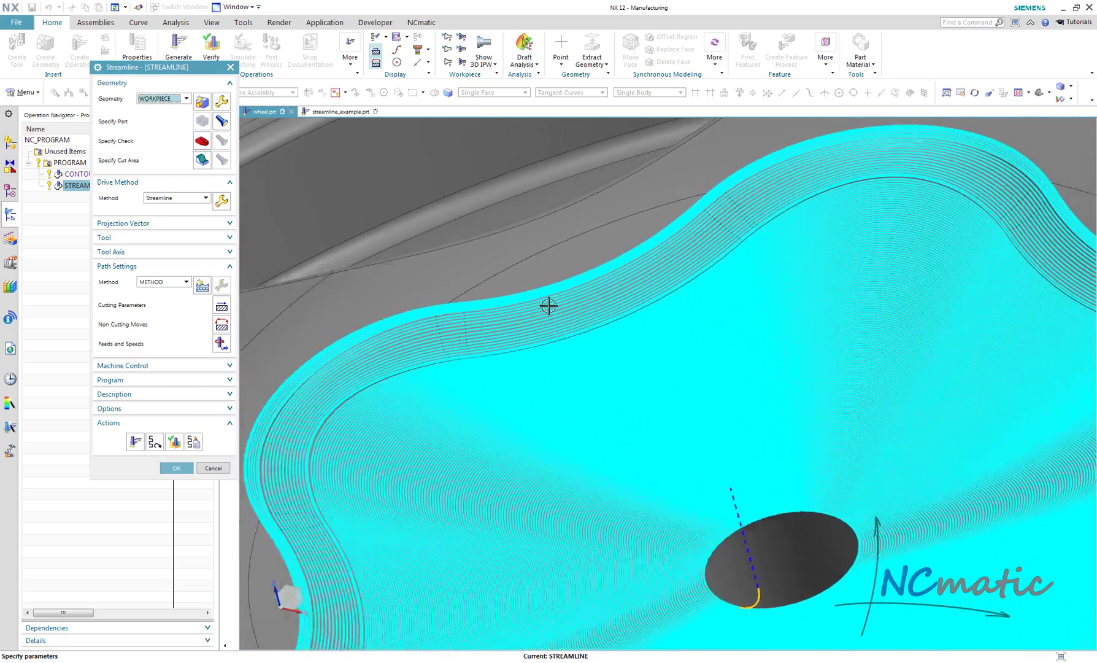
scroll(441, 329, up, 3)
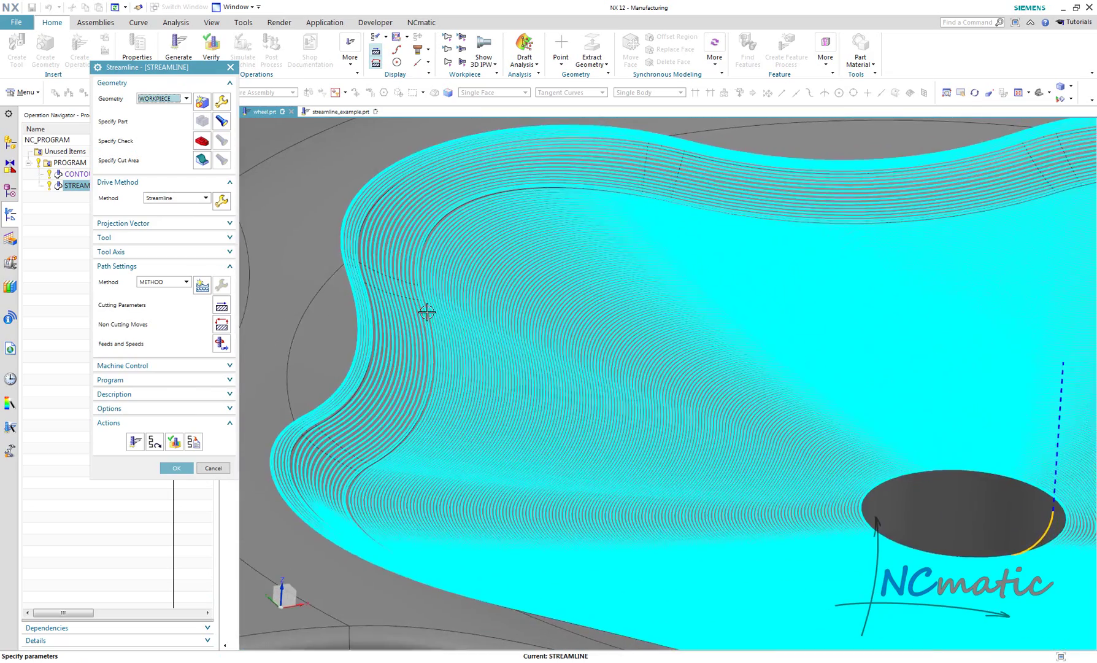
scroll(532, 346, down, 1)
scroll(540, 344, down, 3)
middle_drag(556, 343, 502, 397)
scroll(552, 370, up, 4)
scroll(541, 368, down, 3)
scroll(722, 362, up, 2)
scroll(508, 398, up, 2)
scroll(507, 398, down, 3)
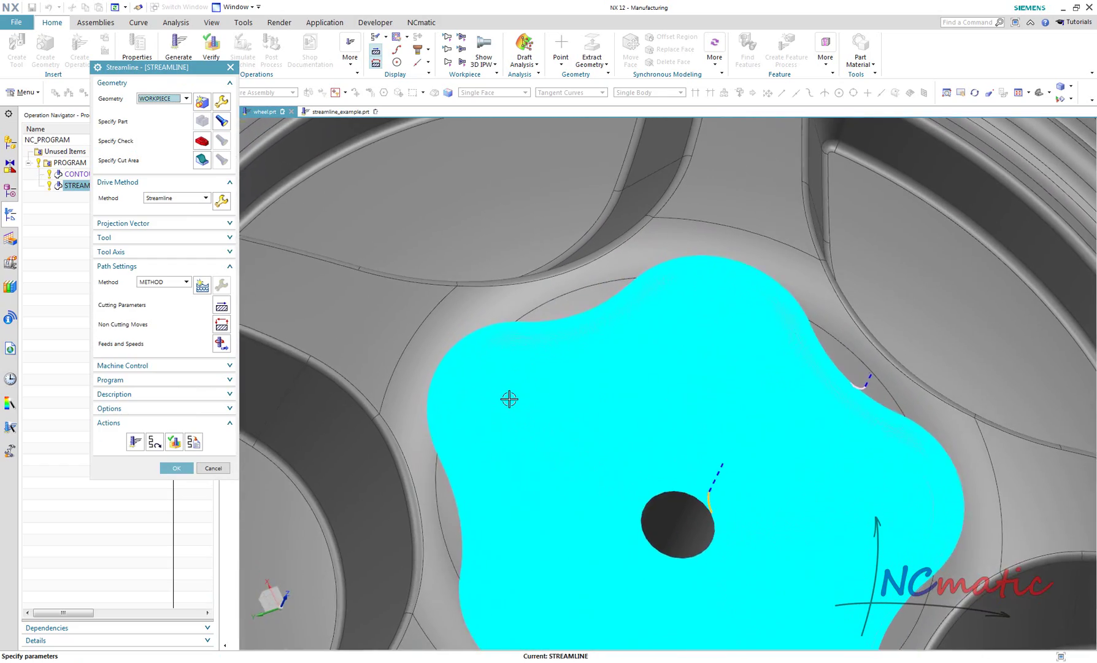